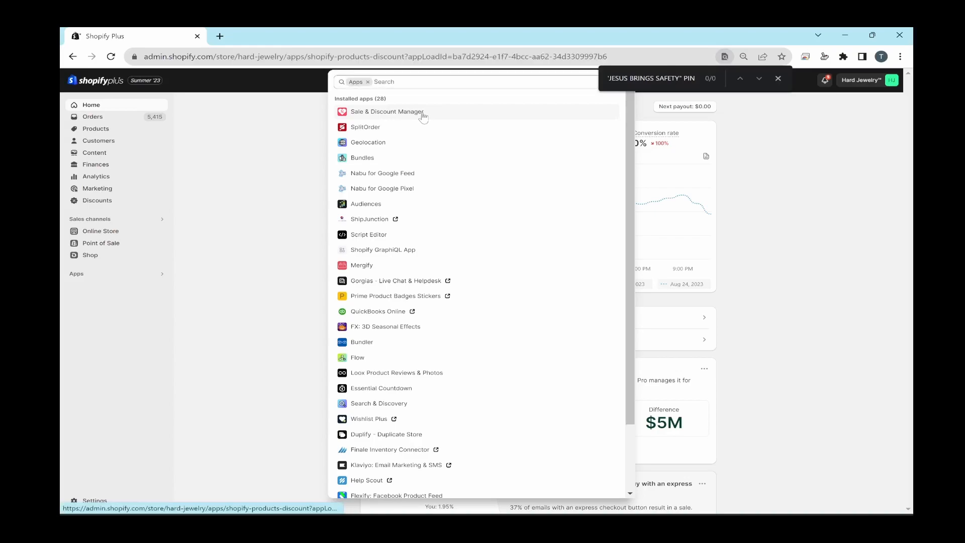
- In Sale & Discount Manager, create a sale campaign titled "Back 2 Skull 2023" with a discount amount of 20%
left_click(777, 79)
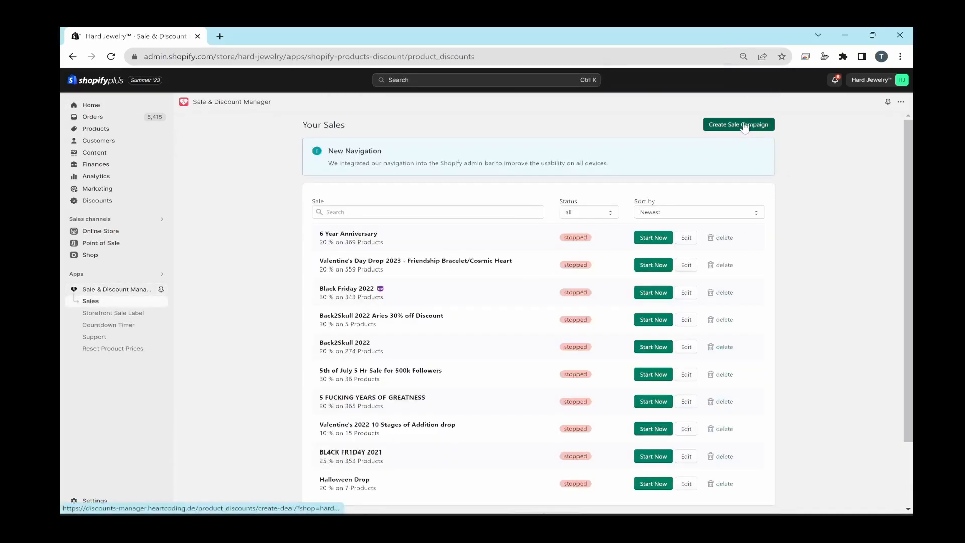
left_click(744, 126)
left_click(417, 162)
type("BAck")
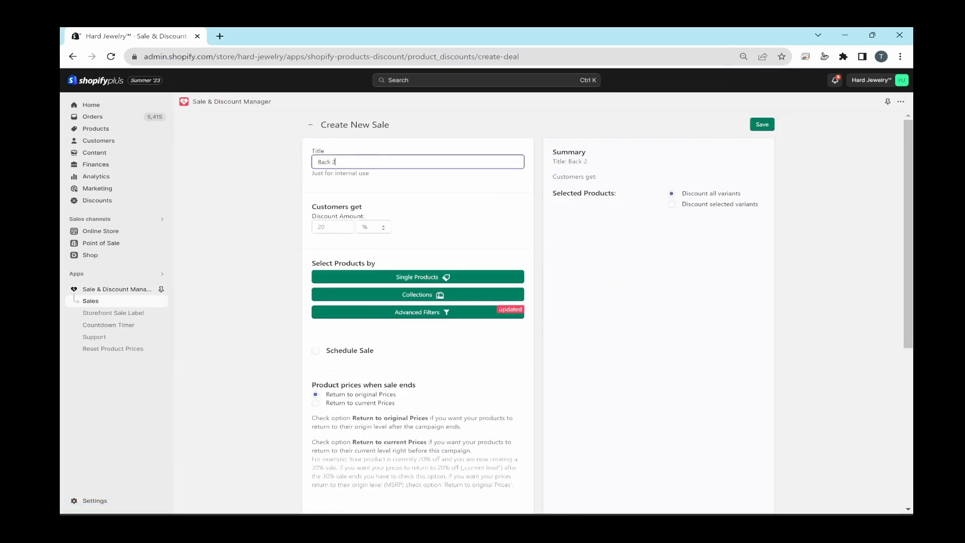
type(" 2 Skull 2023")
left_click(329, 226)
type("20")
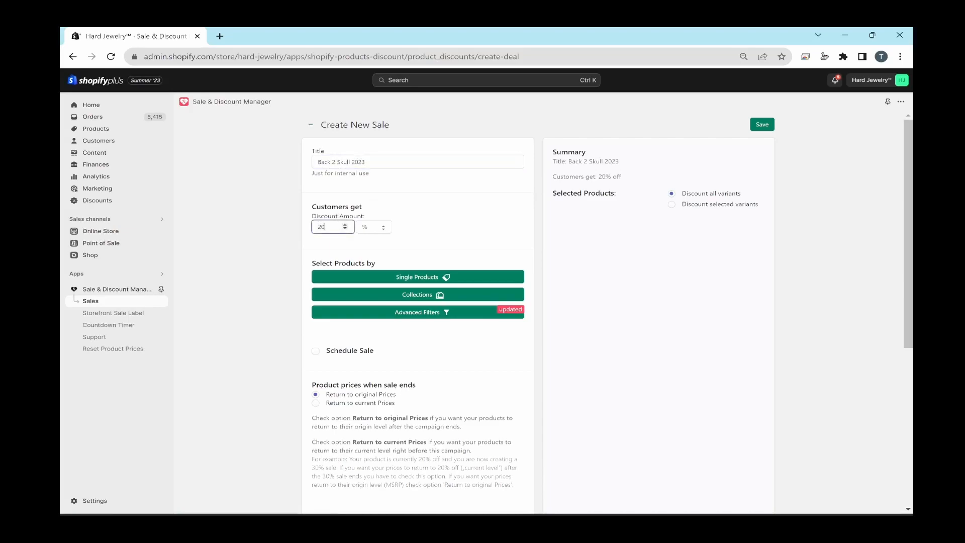
left_click(266, 236)
- Enable scheduling for the sale and set its start date to Aug 25, 2023 at 13:35
scroll(285, 295, "down", 3)
left_click(315, 191)
left_click(326, 226)
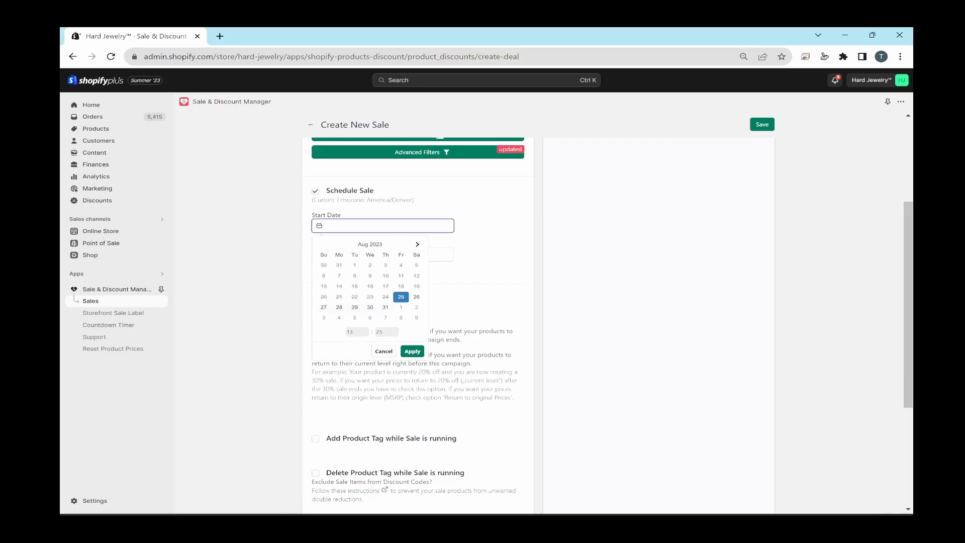
left_click(383, 333)
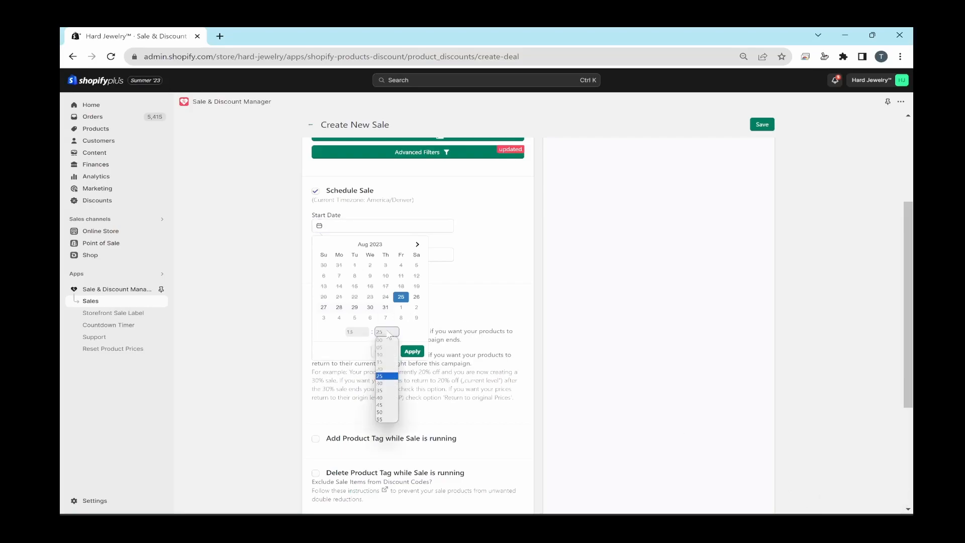
left_click(385, 390)
left_click(412, 352)
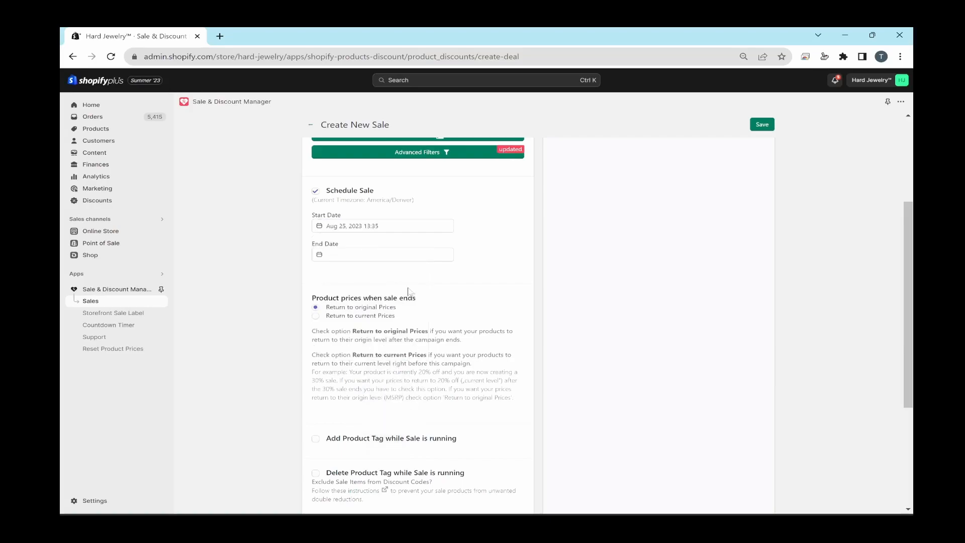
- Set the sale's end date to Aug 26, 2023 at 20:00
left_click(382, 254)
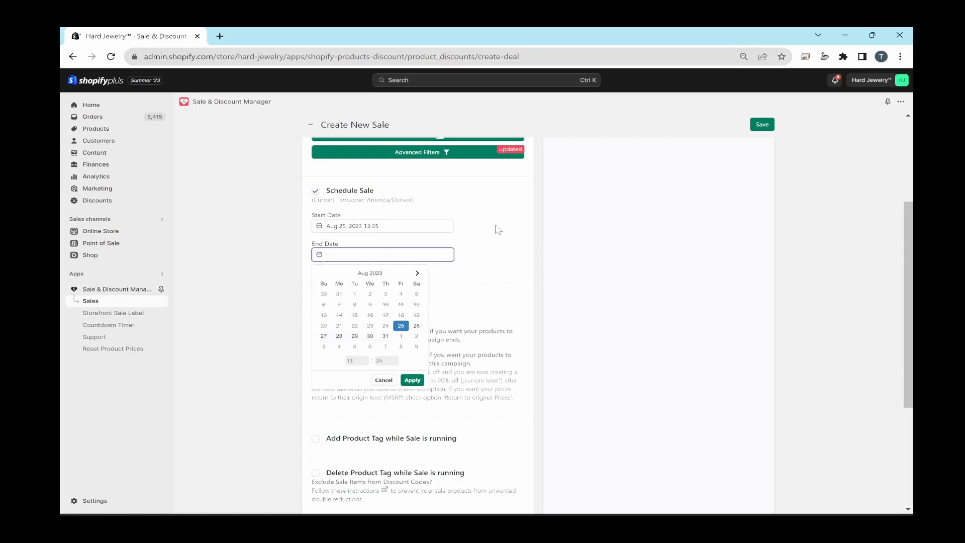
left_click(420, 325)
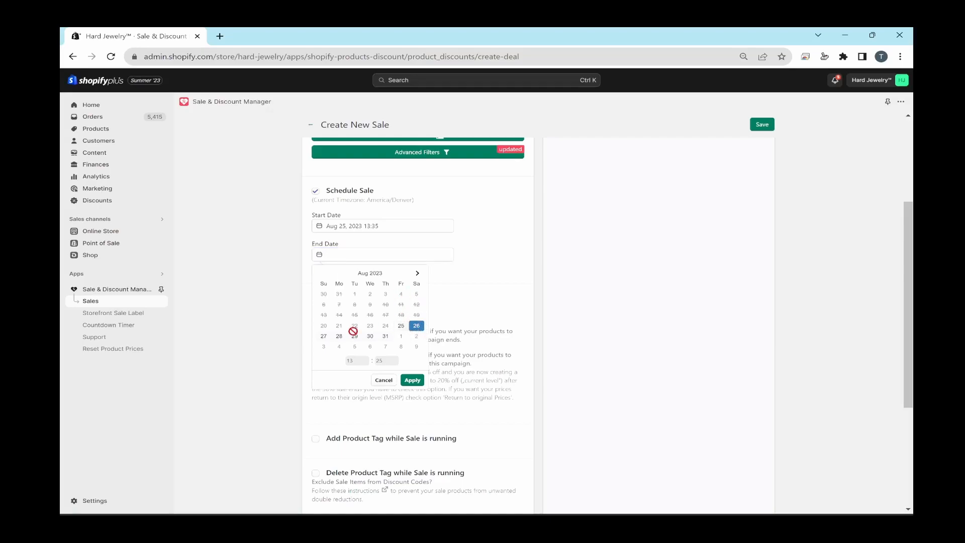
left_click(361, 362)
scroll(352, 433, "down", 1)
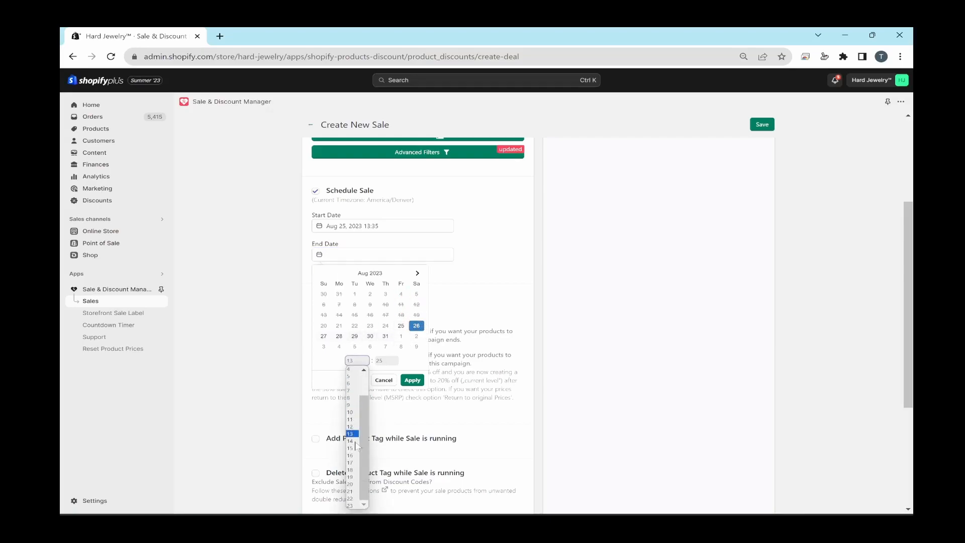
left_click(351, 484)
left_click(386, 361)
left_click(387, 374)
left_click(412, 380)
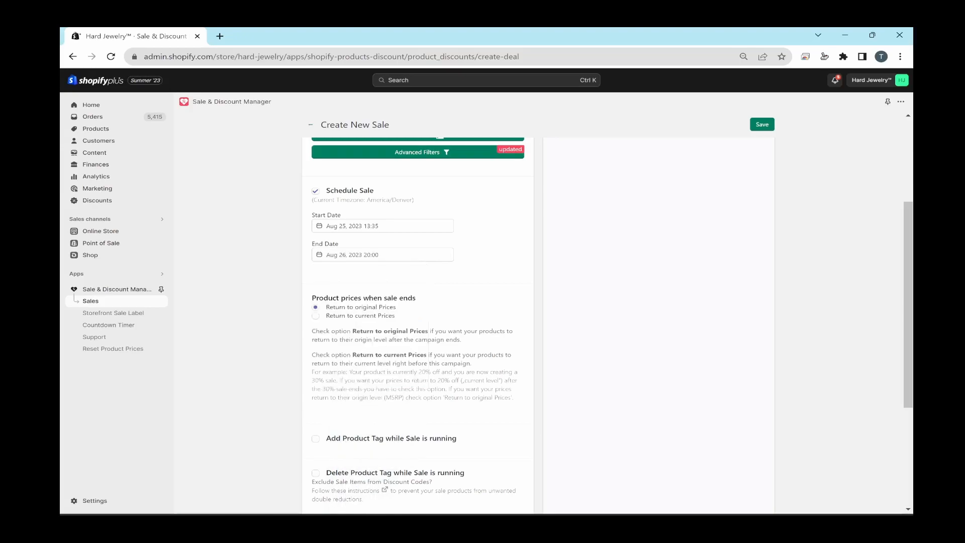
- Add all products to the sale using the advanced filters
scroll(517, 272, "down", 2)
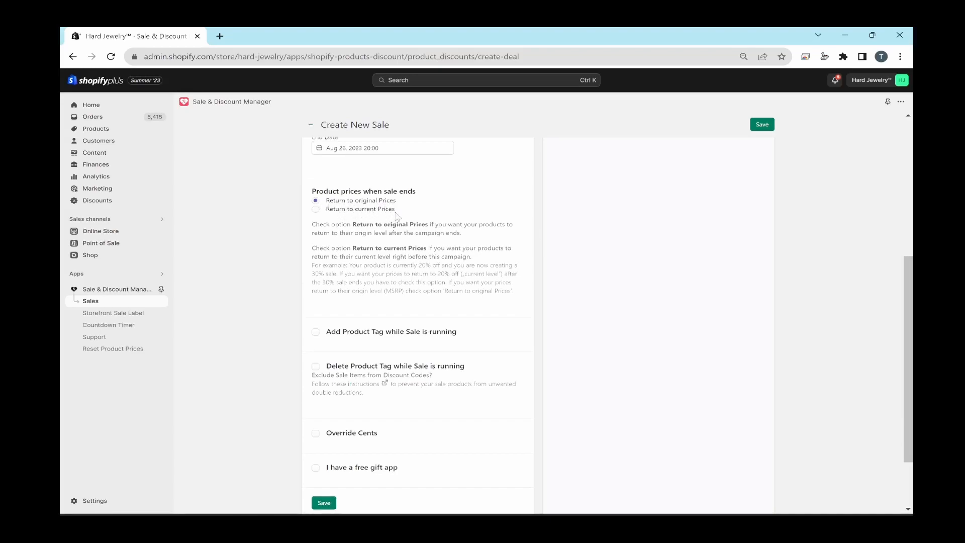
scroll(499, 193, "up", 1)
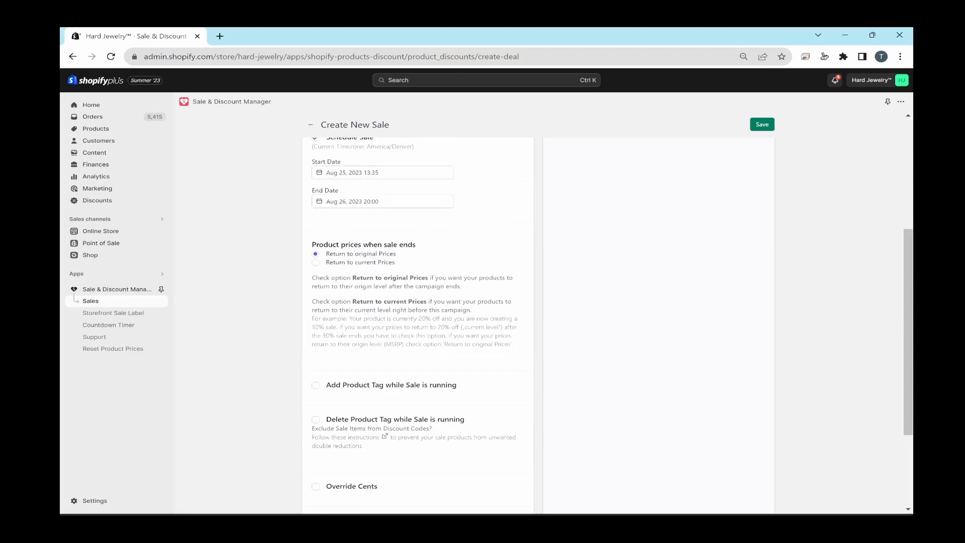
left_click_drag(513, 335, 502, 269)
left_click(497, 247)
scroll(500, 250, "down", 3)
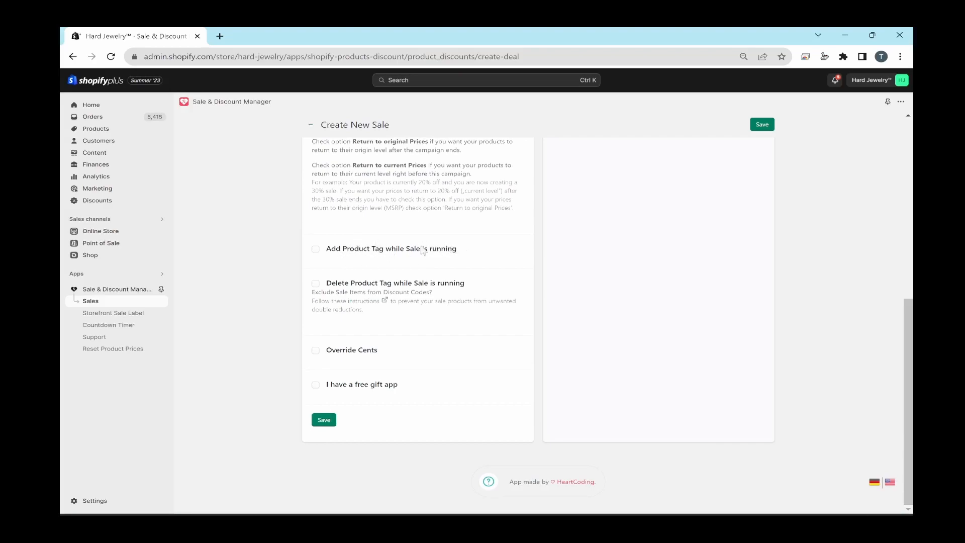
scroll(476, 259, "up", 7)
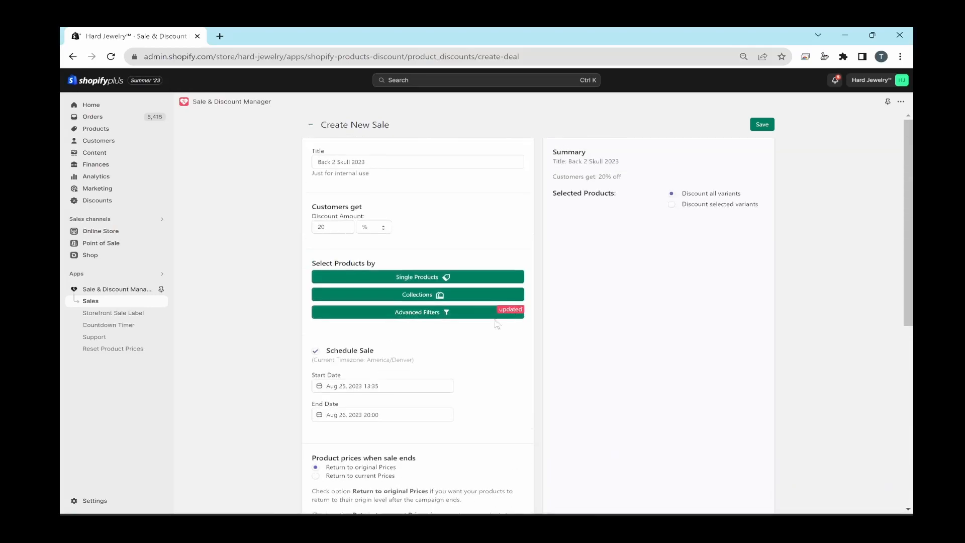
scroll(476, 243, "down", 1)
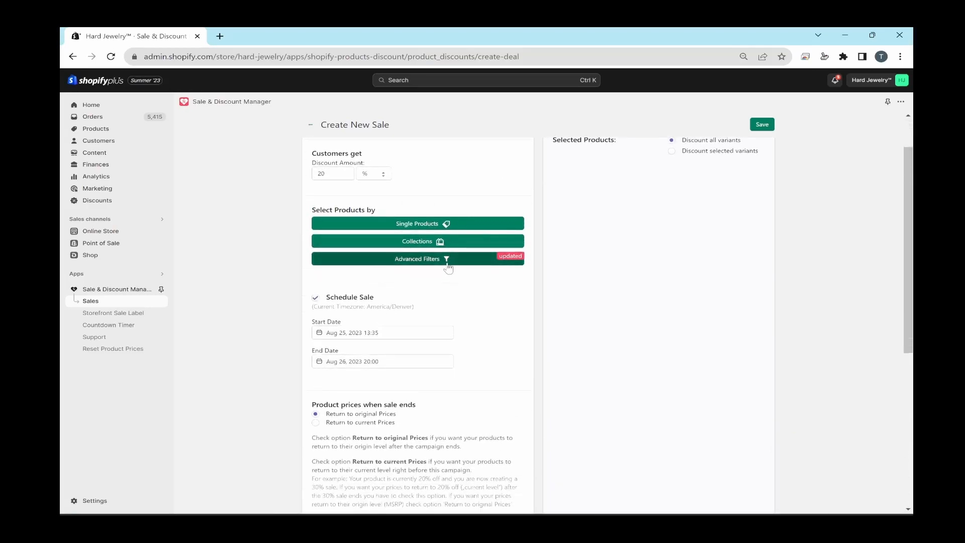
left_click(402, 259)
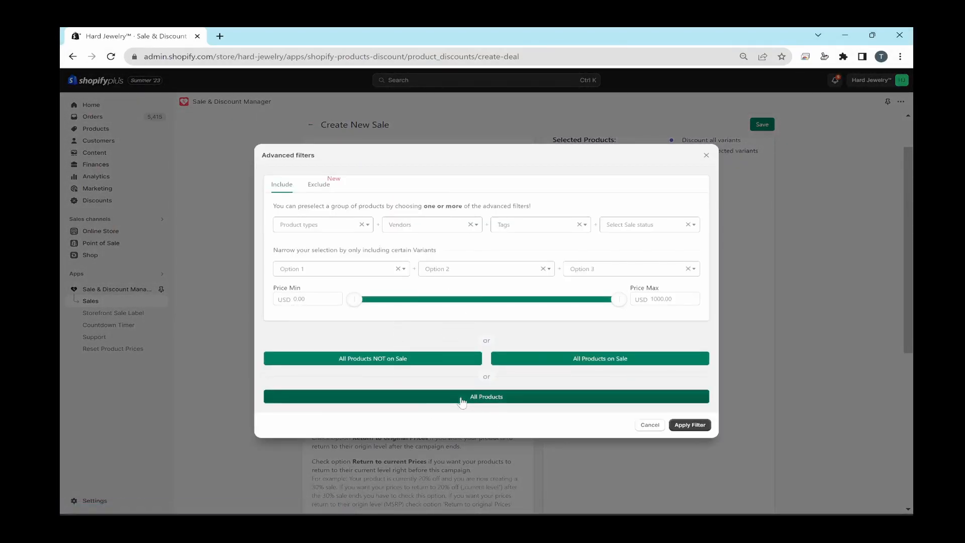
left_click(490, 399)
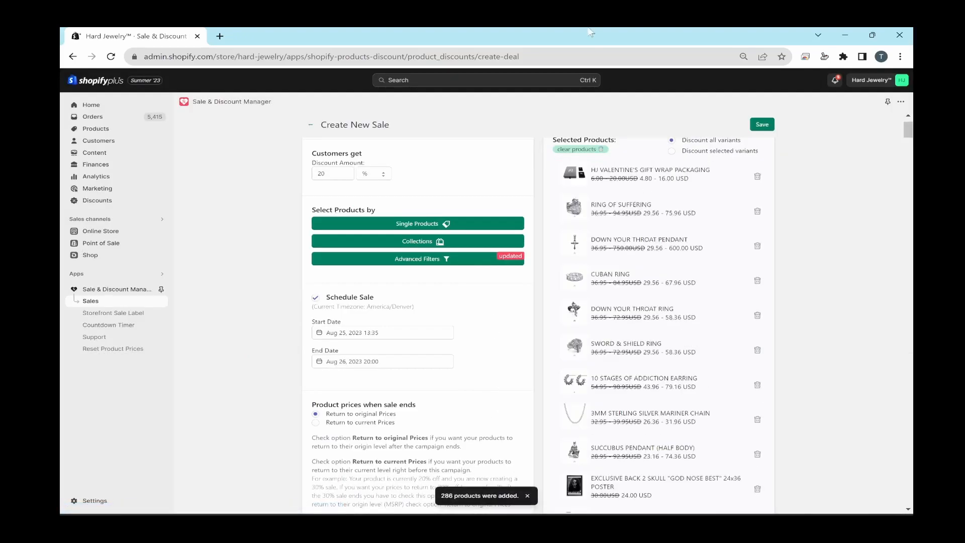
- Place the new sale side by side with the BACK 2 SKULL 2023 collection window and review the collection's product list
key("super+Left")
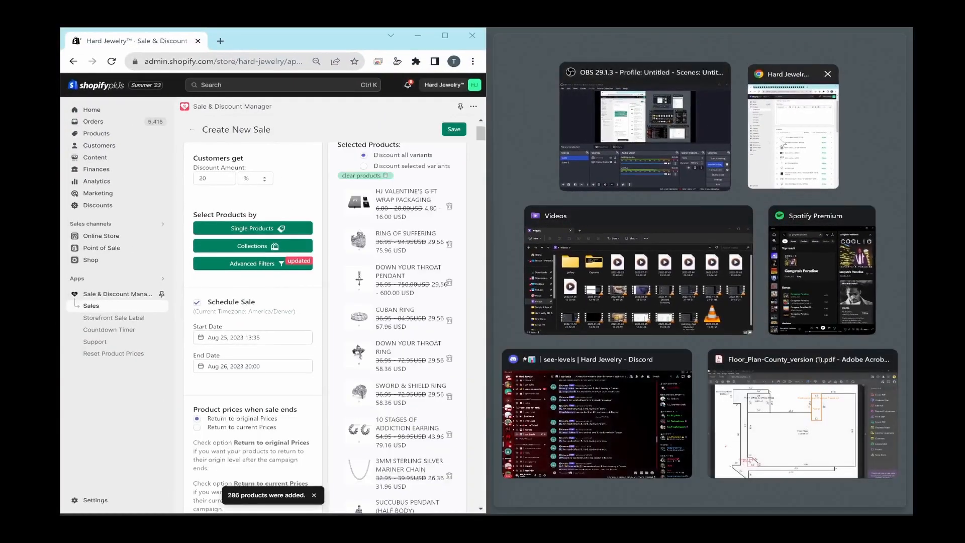
left_click(783, 142)
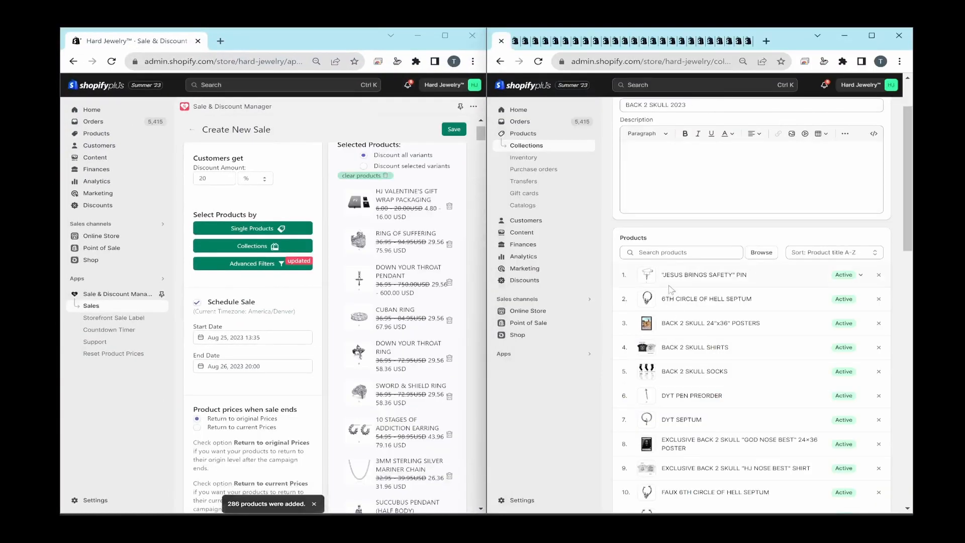
scroll(688, 266, "down", 3)
scroll(679, 184, "down", 4)
scroll(679, 184, "up", 10)
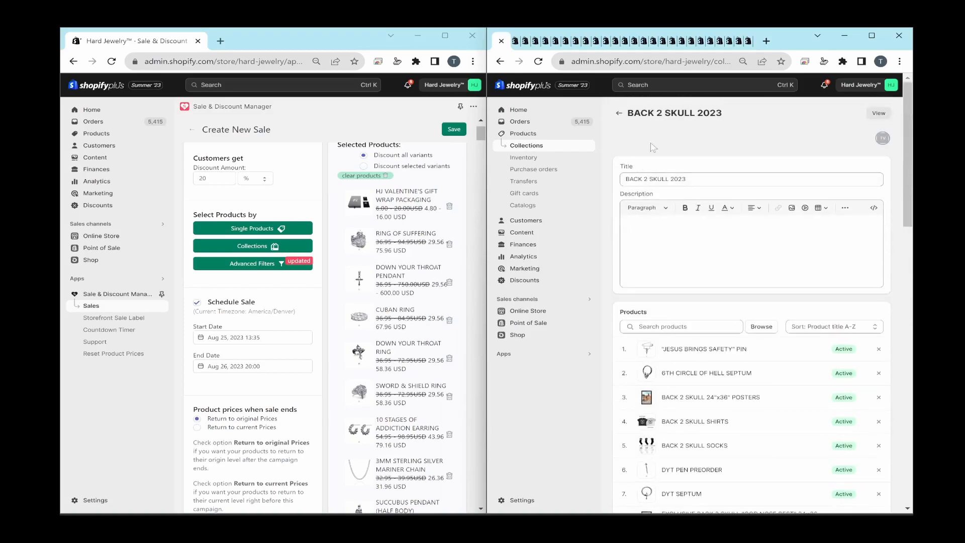
- Find "JESUS BRINGS SAFETY" PIN by its copied title, remove it from the sale's selected products, and close its product page
key("ctrl+Tab")
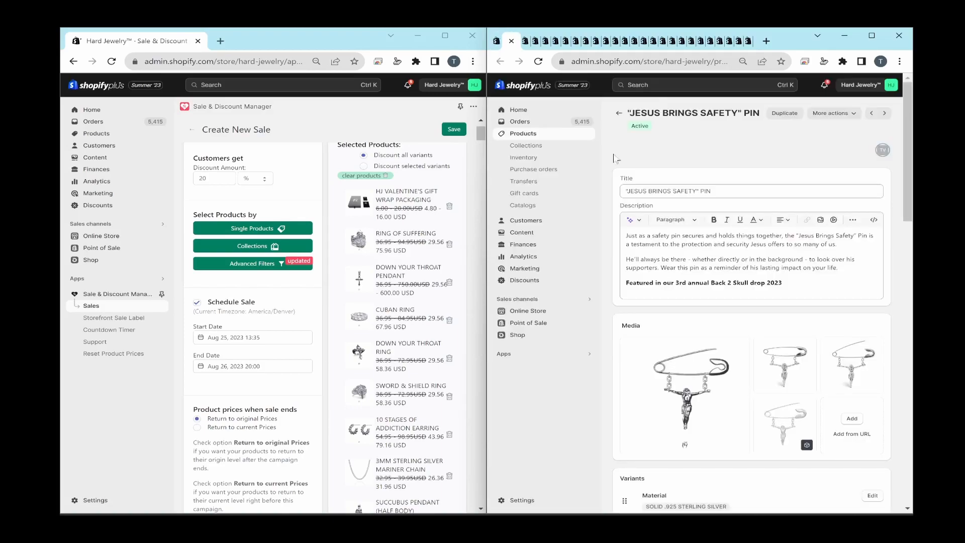
left_click(710, 190)
key("ctrl+a")
key("ctrl+c")
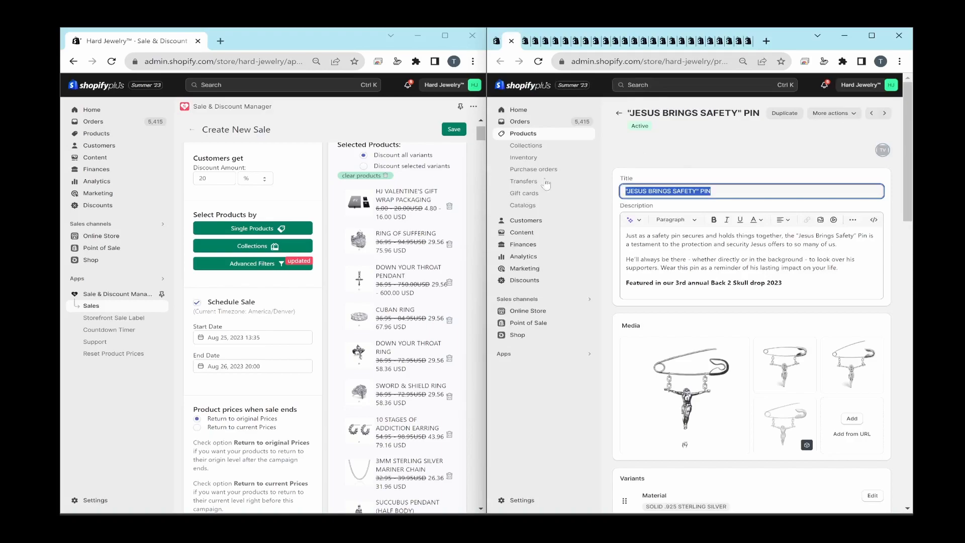
left_click(397, 126)
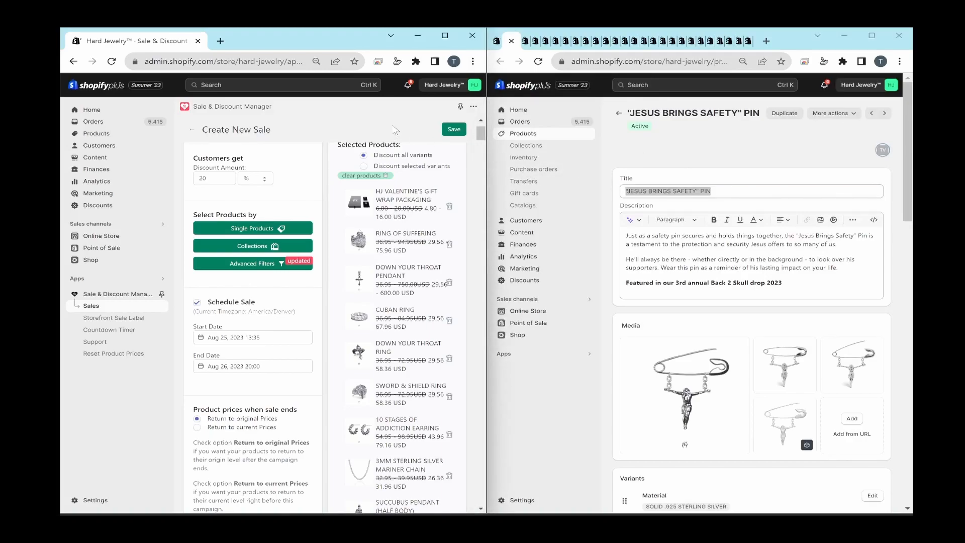
key("ctrl+f")
key("ctrl+v")
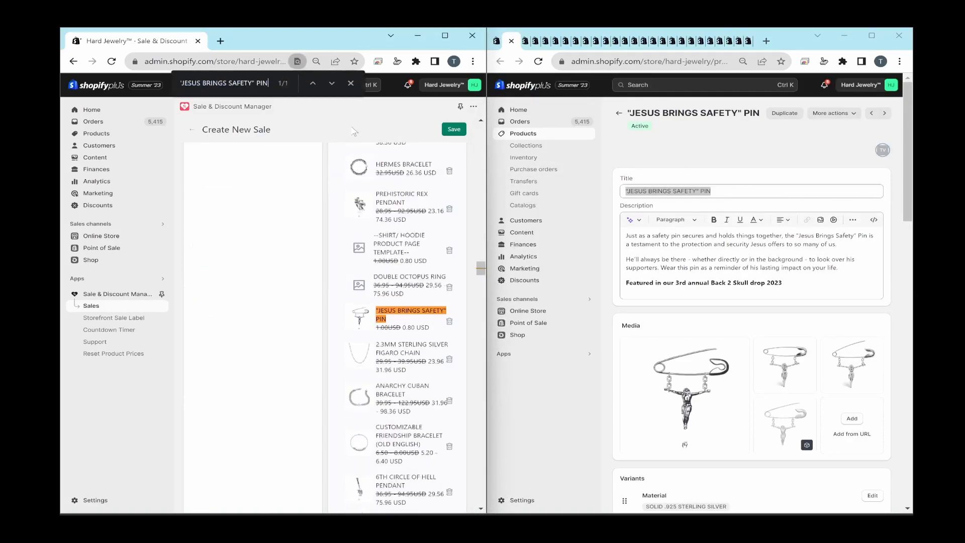
left_click(449, 321)
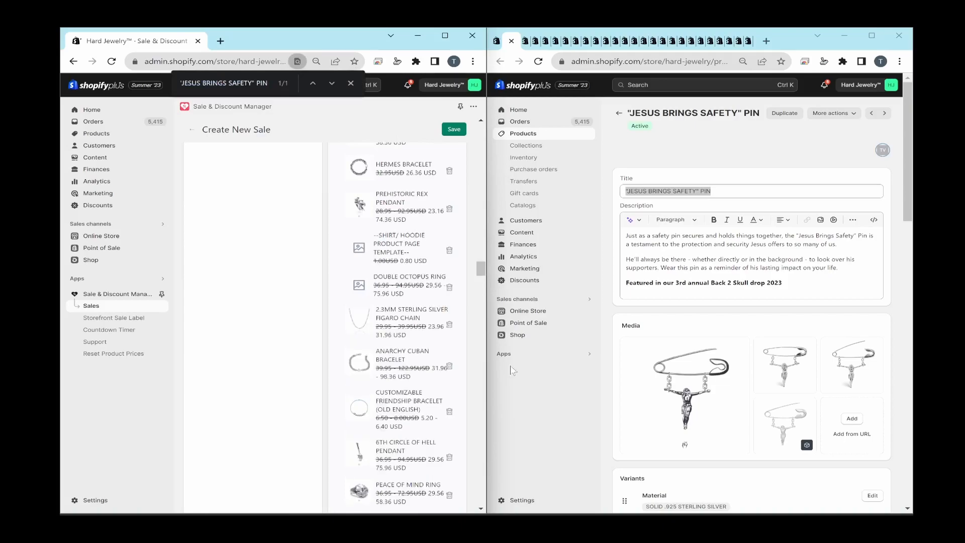
left_click(512, 42)
- Find 6TH CIRCLE OF HELL SEPTUM by its copied title, remove it from the sale's selected products, and close its product page
left_click(705, 153)
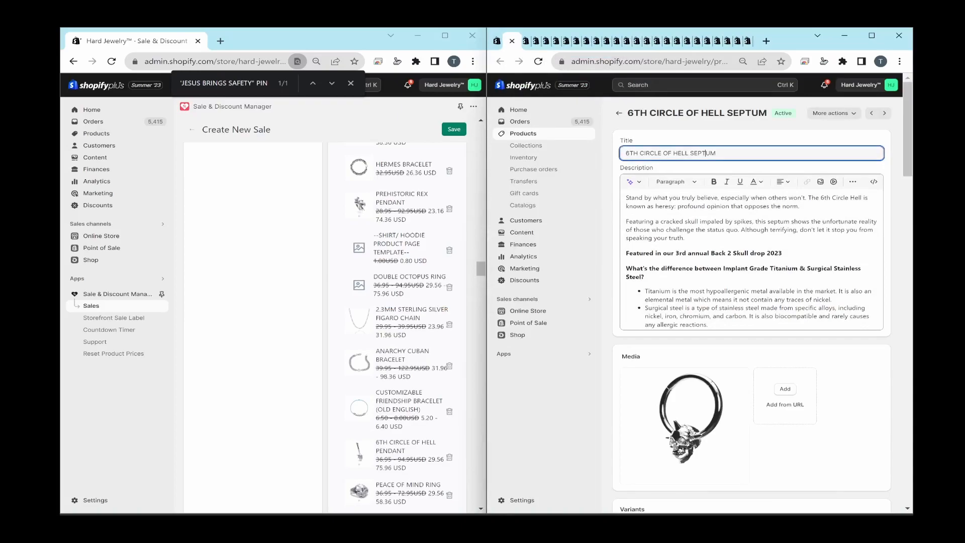
key("ctrl+a")
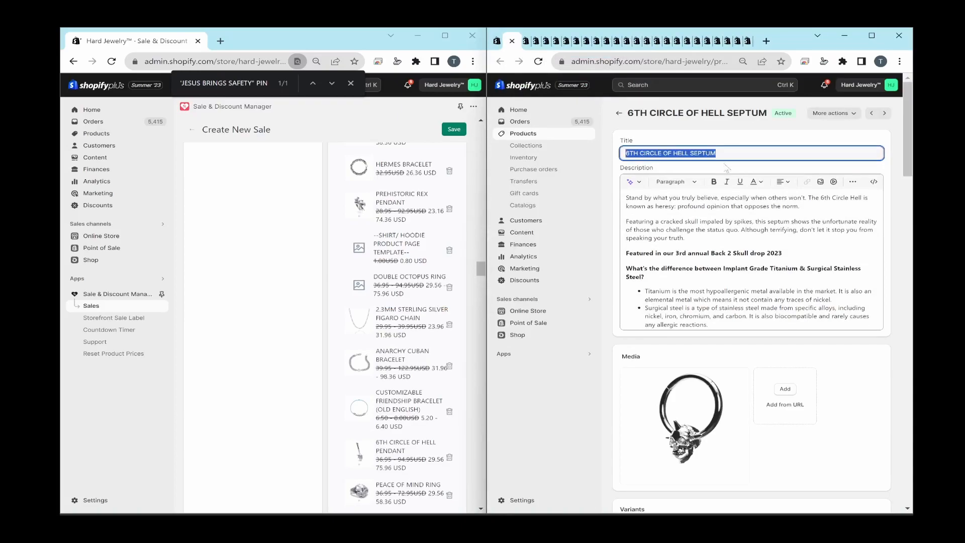
key("ctrl+c")
left_click(329, 92)
key("ctrl+a")
key("ctrl+v")
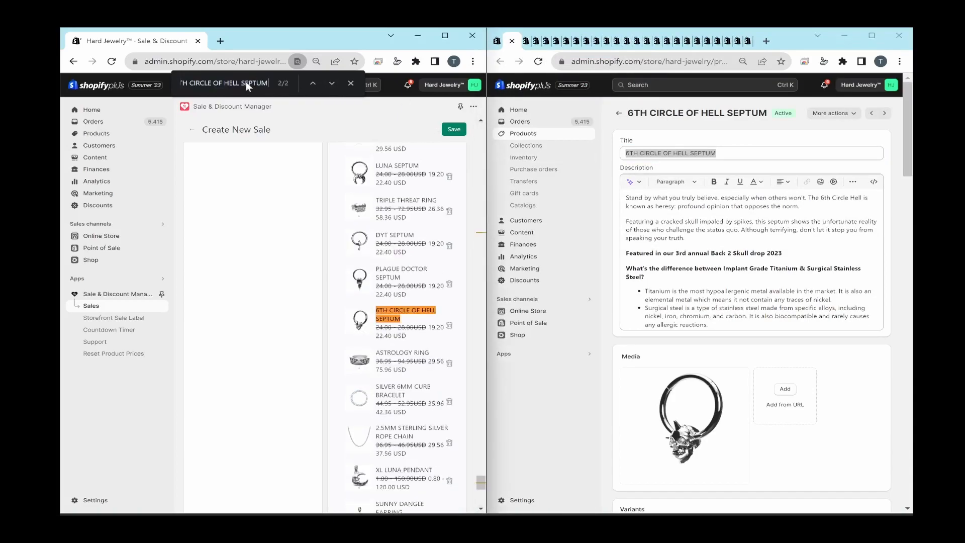
left_click(449, 326)
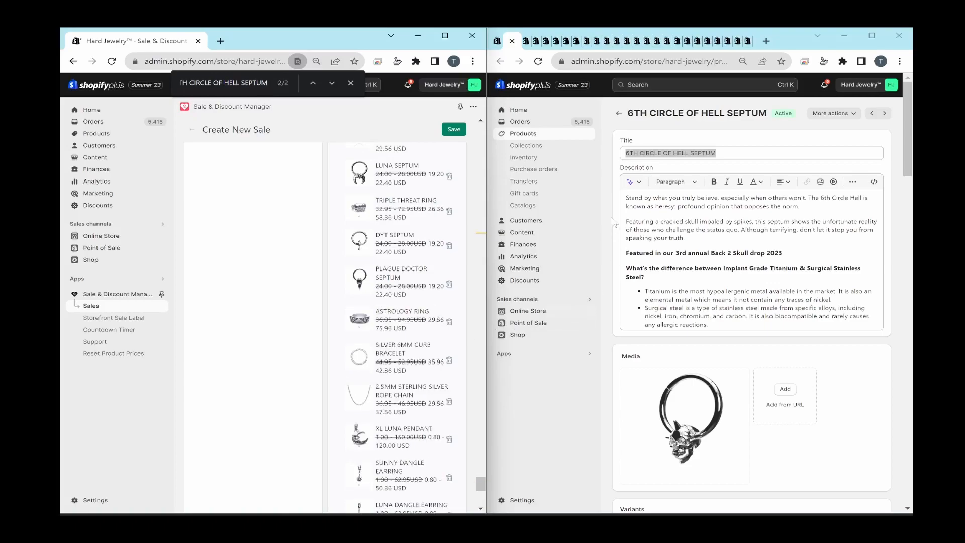
left_click(512, 43)
- Find BACK 2 SKULL 24"x36" POSTERS by its copied title, remove it from the sale's selected products, and close its product page
left_click_drag(695, 191, 747, 207)
key("ctrl+a")
key("ctrl+c")
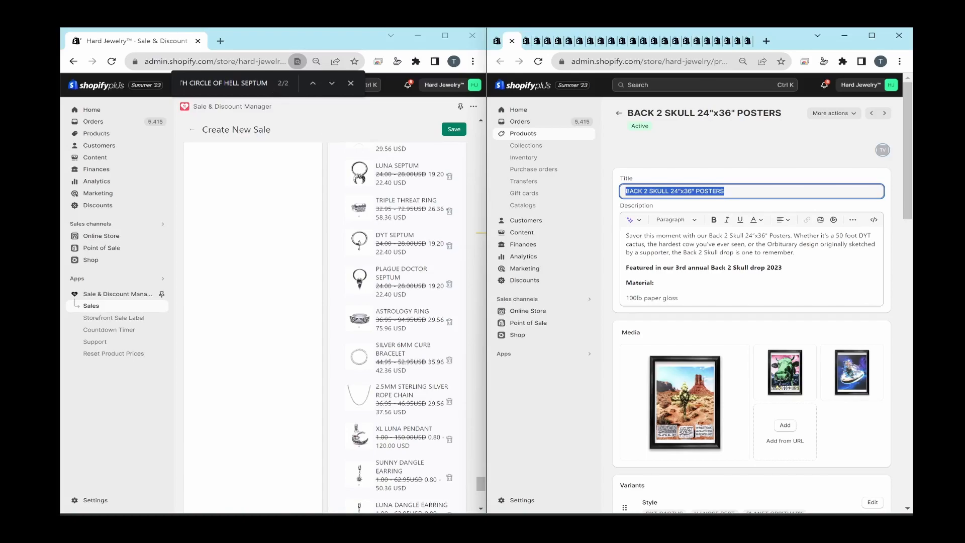
left_click(327, 91)
key("ctrl+v")
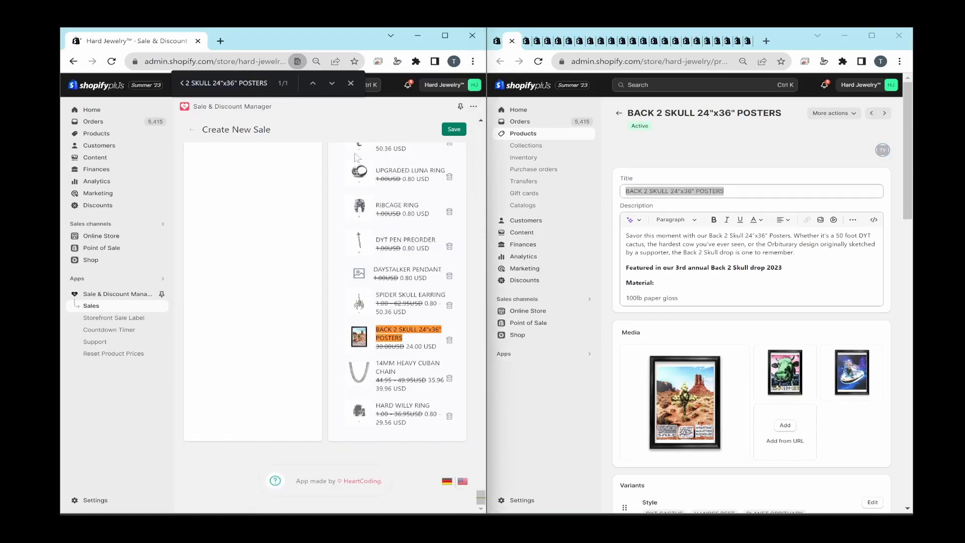
left_click(450, 340)
left_click(512, 42)
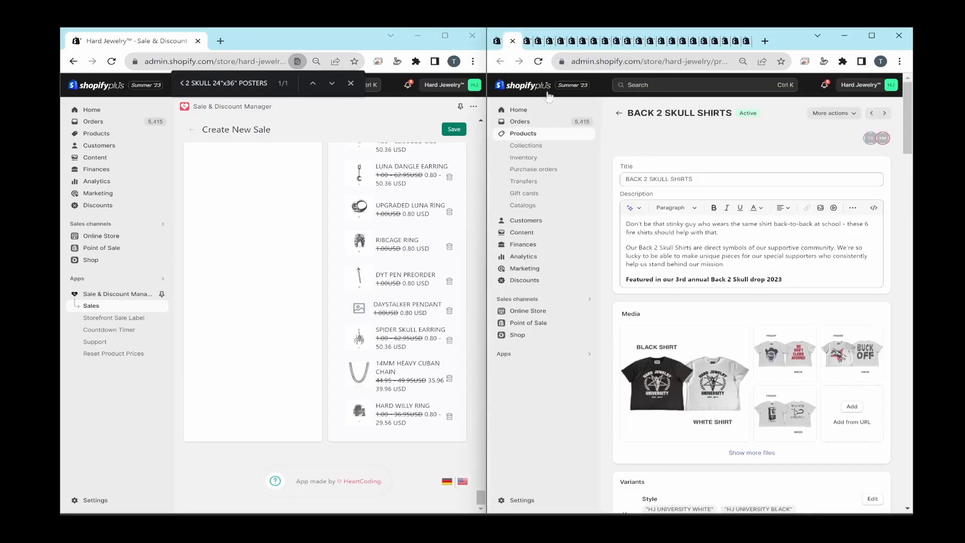
- Check the title and product list of the BACK 2 SKULL 2023 collection and return to the BACK 2 SKULL SHIRTS product page
left_click(498, 41)
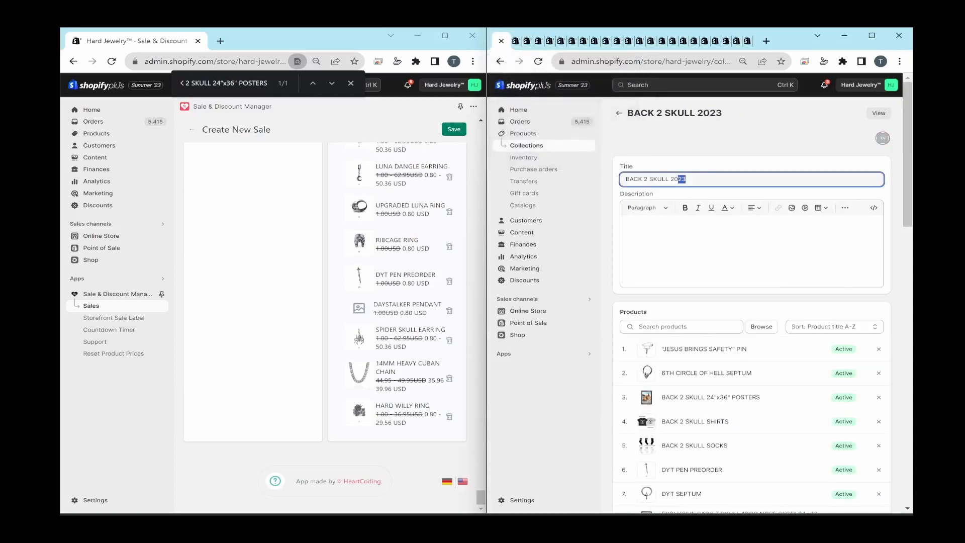
left_click_drag(684, 179, 625, 180)
left_click(611, 186)
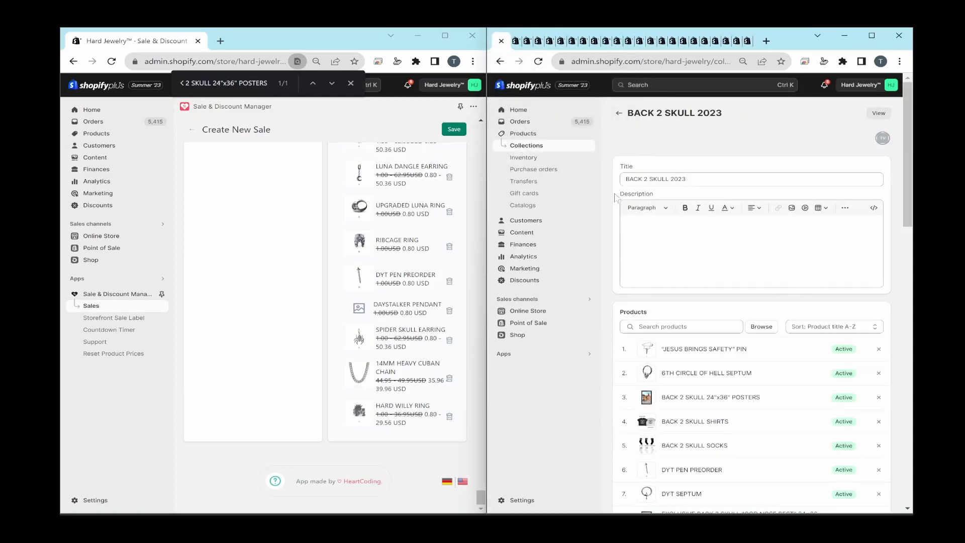
scroll(648, 262, "down", 4)
scroll(648, 261, "up", 3)
left_click(516, 42)
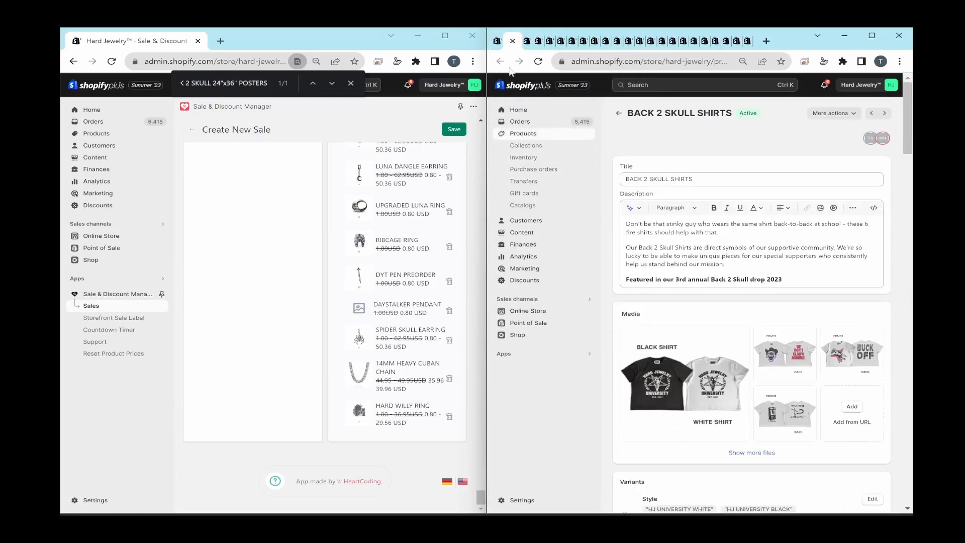
- Find BACK 2 SKULL SHIRTS by its copied title, remove it from the sale's selected products, and close its product page
left_click(694, 179)
key("ctrl+a")
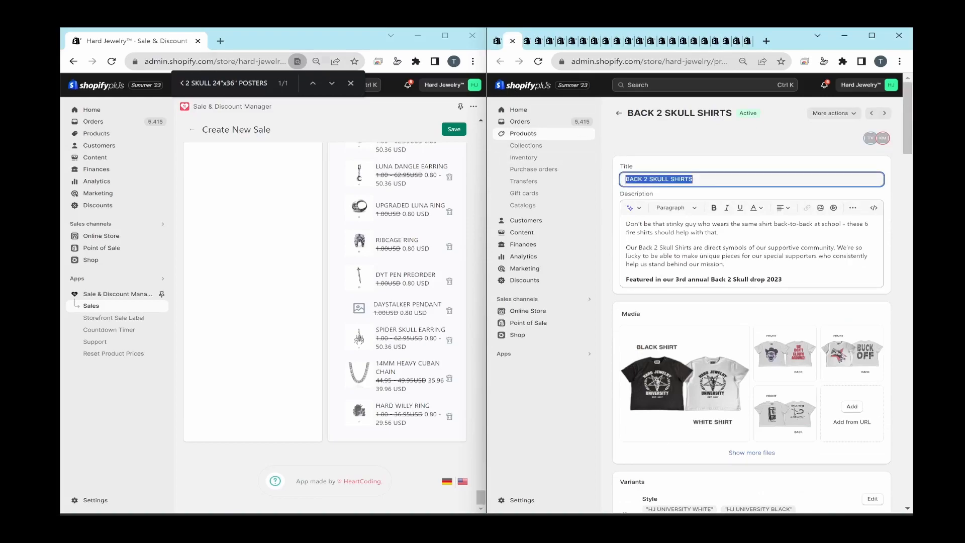
left_click(234, 83)
key("ctrl+a")
key("ctrl+v")
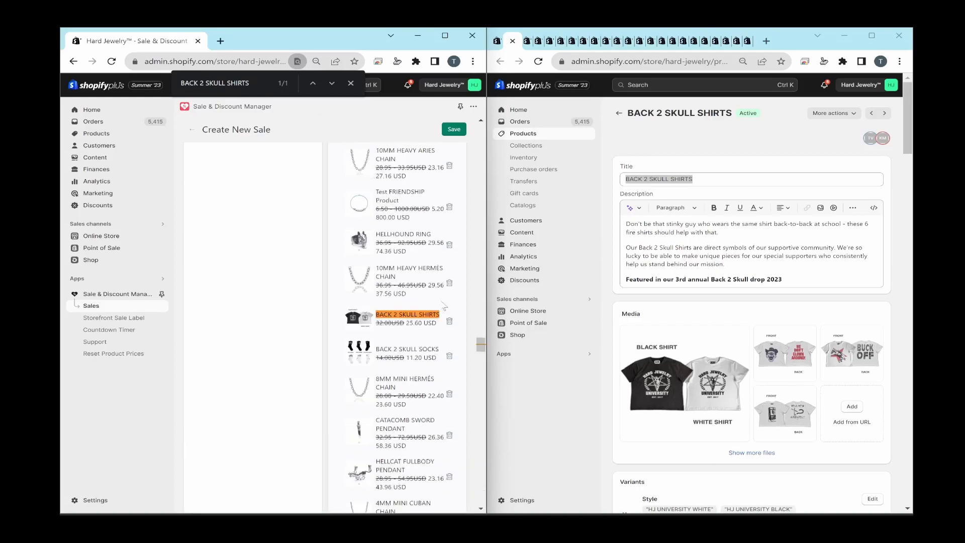
left_click(450, 321)
left_click(512, 41)
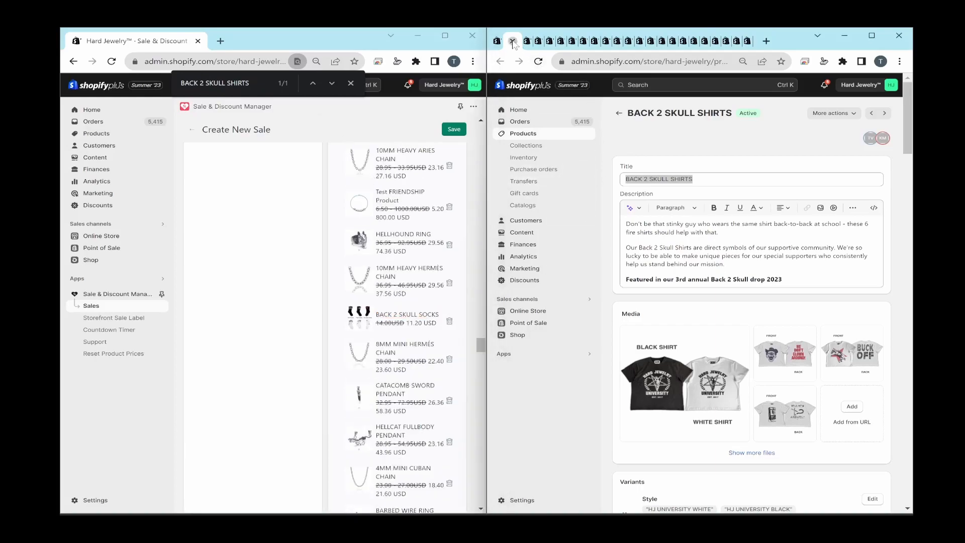
- Find BACK 2 SKULL SOCKS by its copied title, remove it from the sale's selected products, and close its product page
left_click(702, 180)
key("ctrl+a")
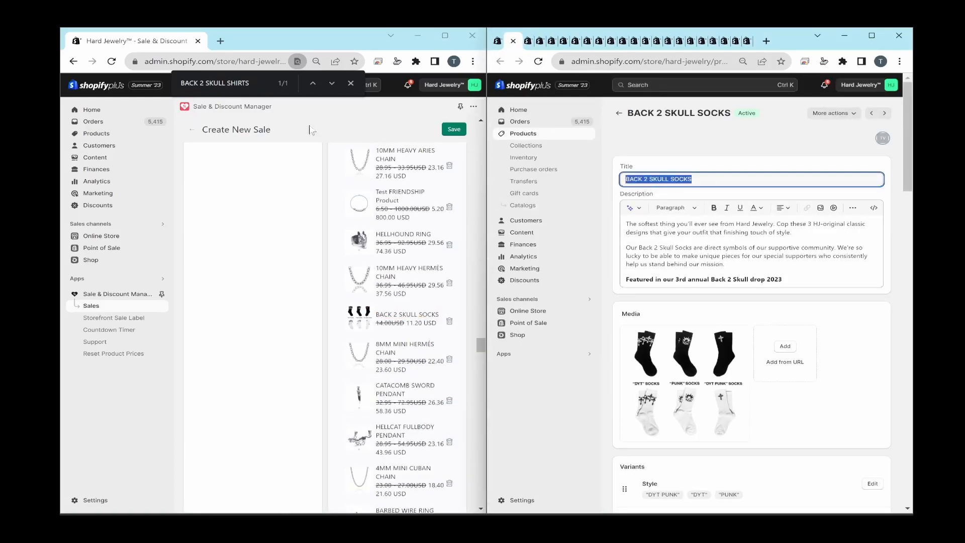
left_click(243, 85)
key("ctrl+v")
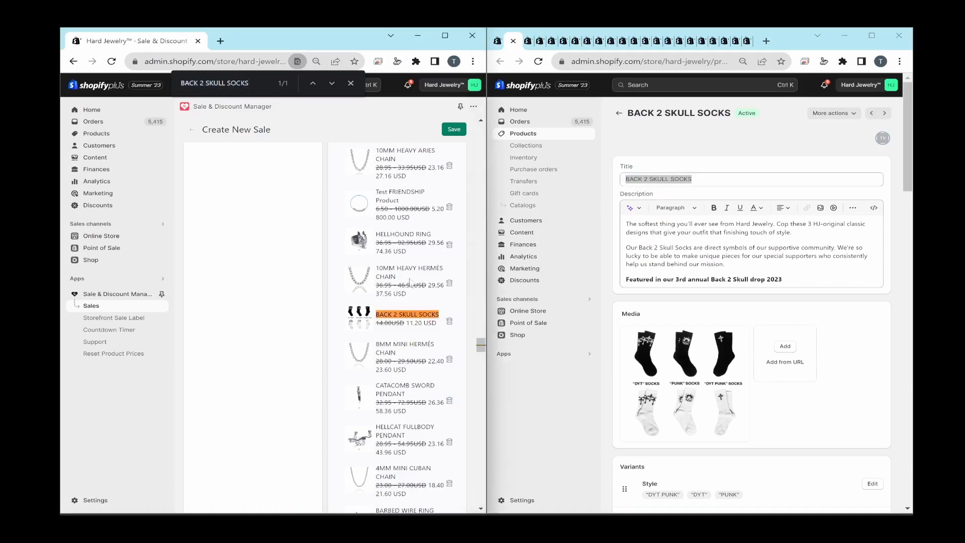
left_click(449, 320)
left_click(653, 184)
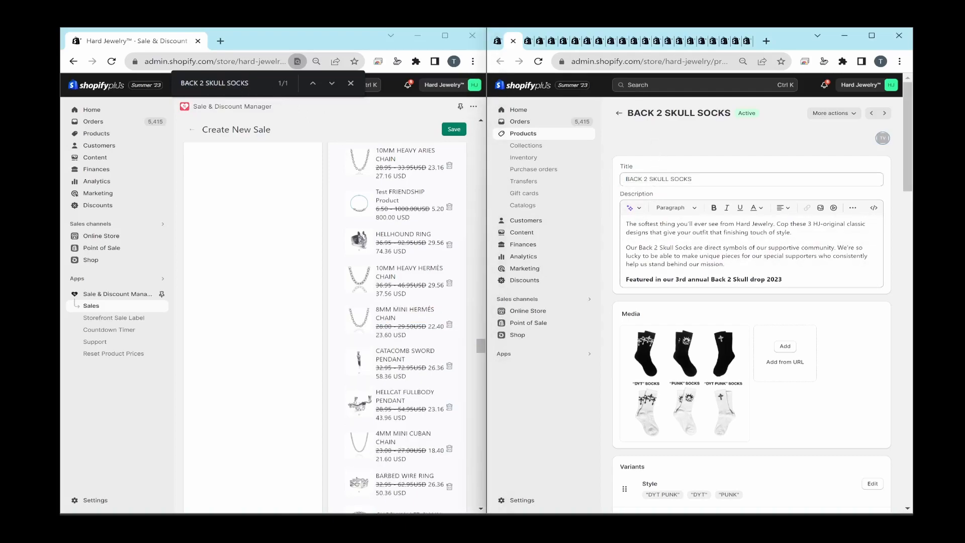
left_click(513, 41)
- Find DYT PEN PREORDER by its copied title, remove it from the sale's selected products, and close its product page
left_click(678, 180)
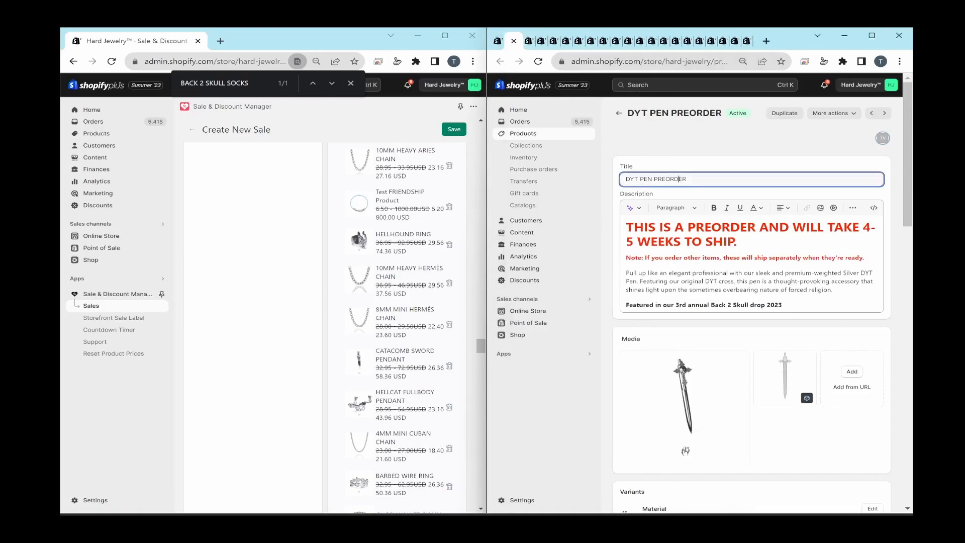
key("ctrl+a")
triple_click(246, 83)
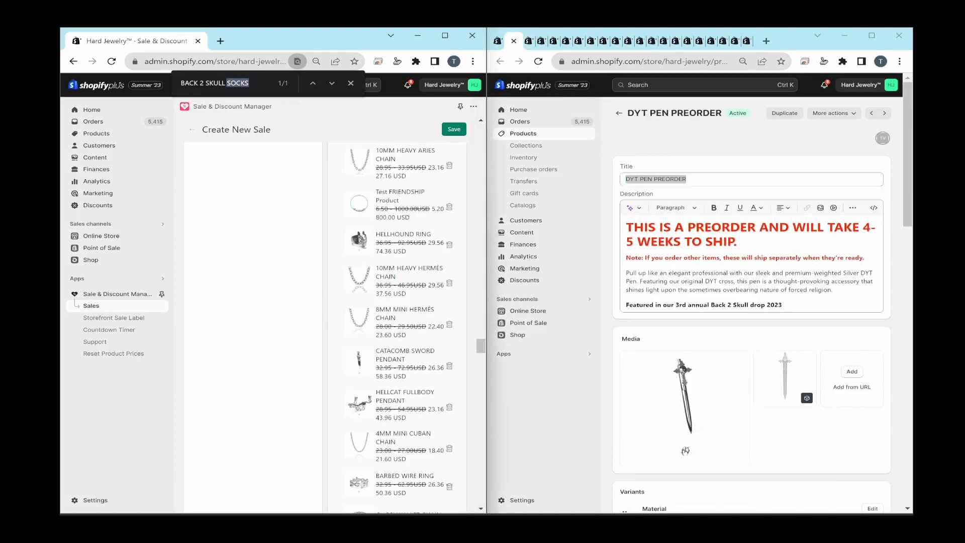
key("ctrl+v")
left_click(449, 321)
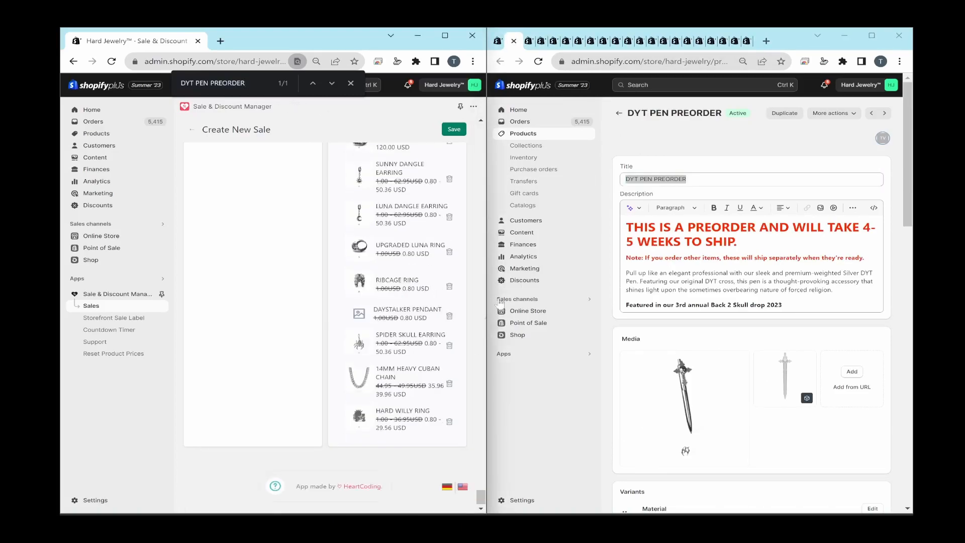
left_click(669, 145)
left_click(514, 41)
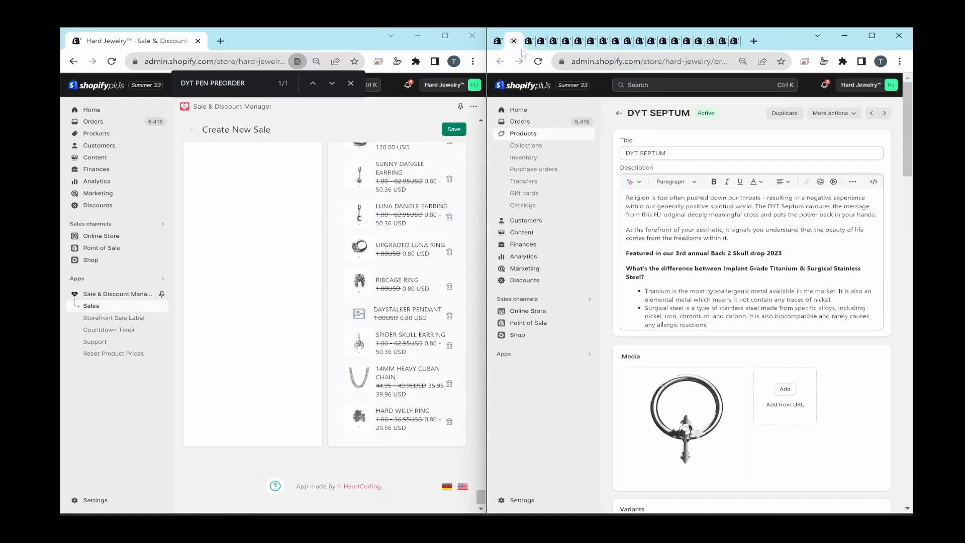
- Search the sale's selected products for DYT SEPTUM using its copied title
key("ctrl+a")
key("ctrl+c")
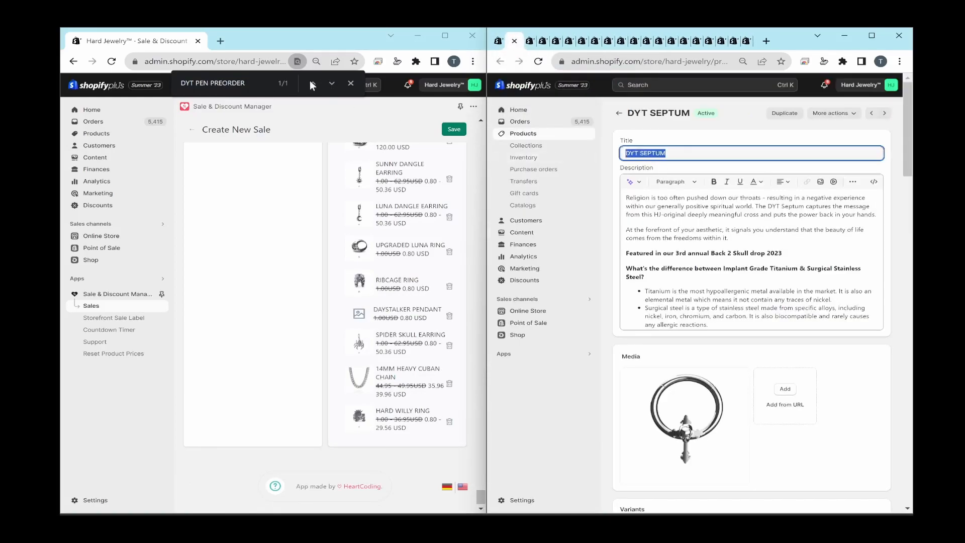
triple_click(226, 83)
key("ctrl+v")
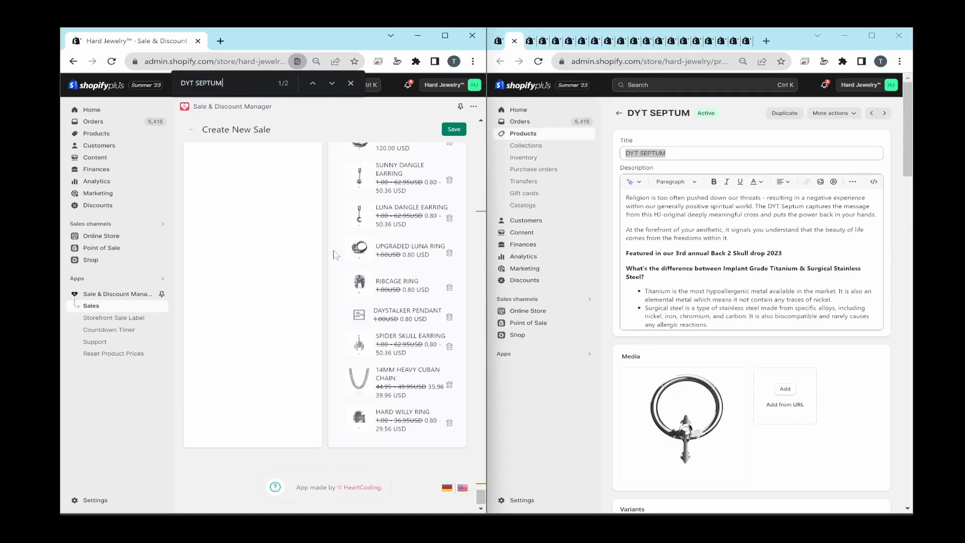
scroll(377, 236, "up", 5)
key("ctrl+v")
key("ctrl+a")
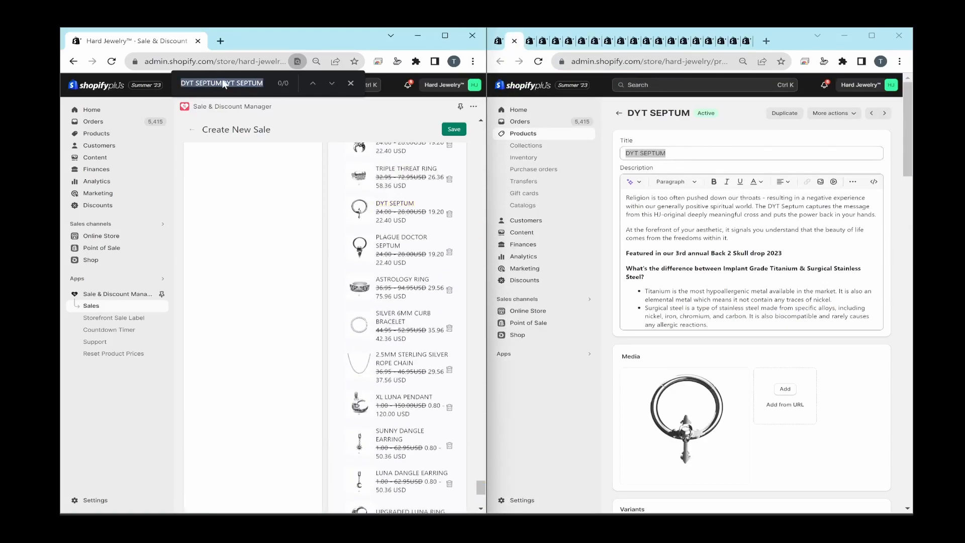
- Search the selected products for "septum" and remove SEPTUM (INTERNAL THREAD), FAUX LUNA SEPTUM and FAUX DYT SEPTUM from the sale
type("septum")
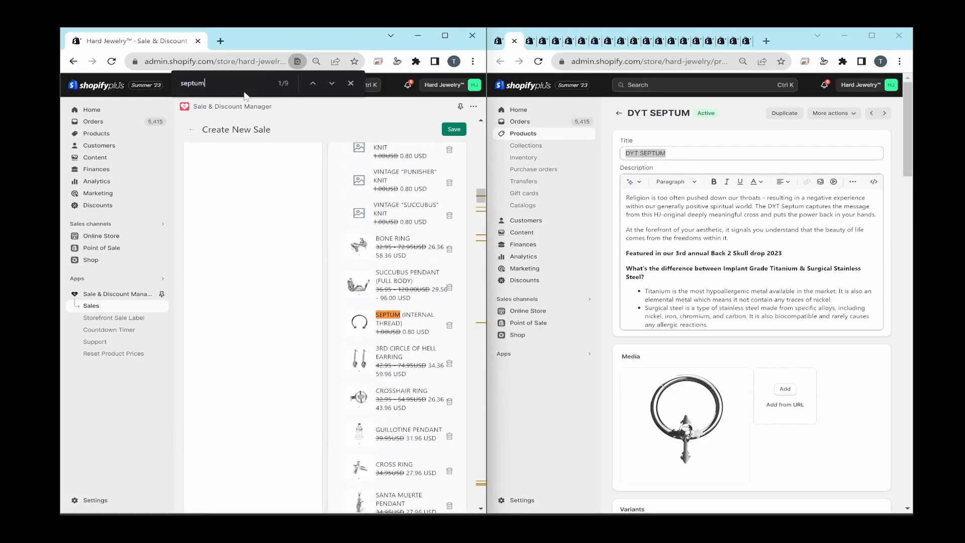
left_click(449, 326)
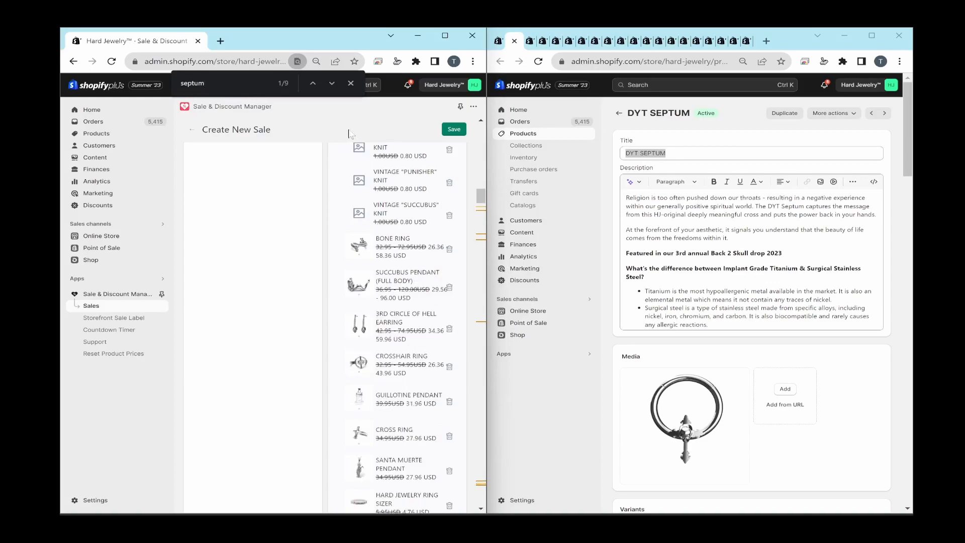
left_click(332, 83)
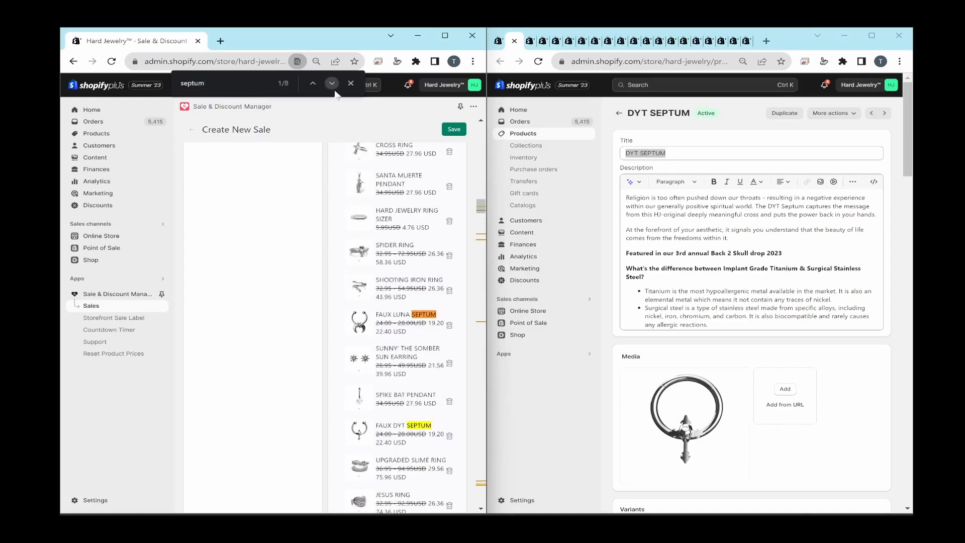
left_click(451, 327)
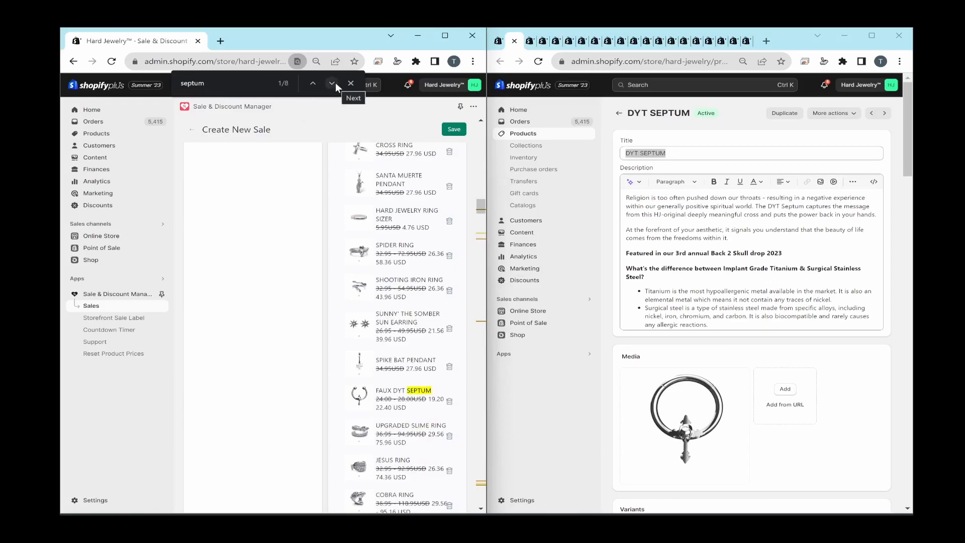
left_click(449, 401)
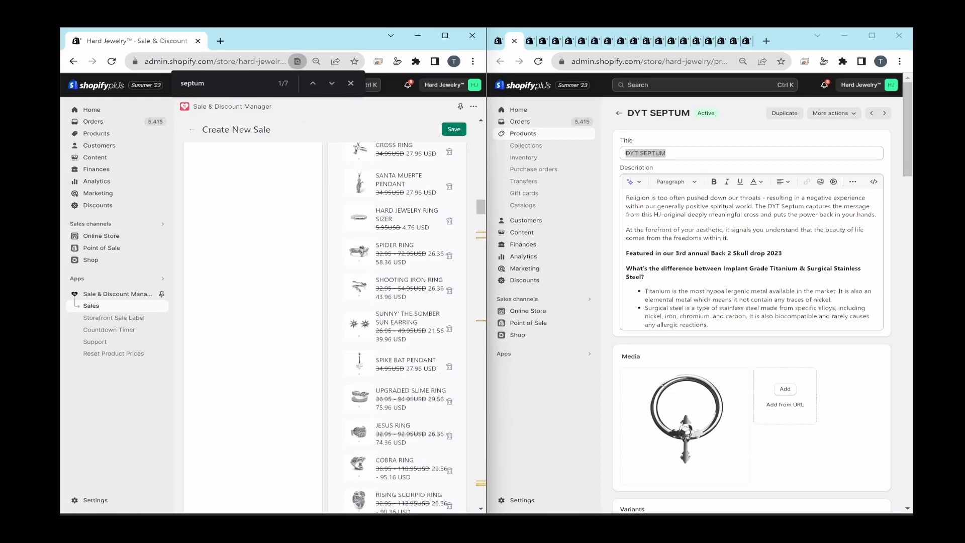
- Remove all remaining septum products from the sale, including FAUX PLAGUE DOCTOR SEPTUM, DYT SEPTUM and PLAGUE DOCTOR SEPTUM
left_click(331, 82)
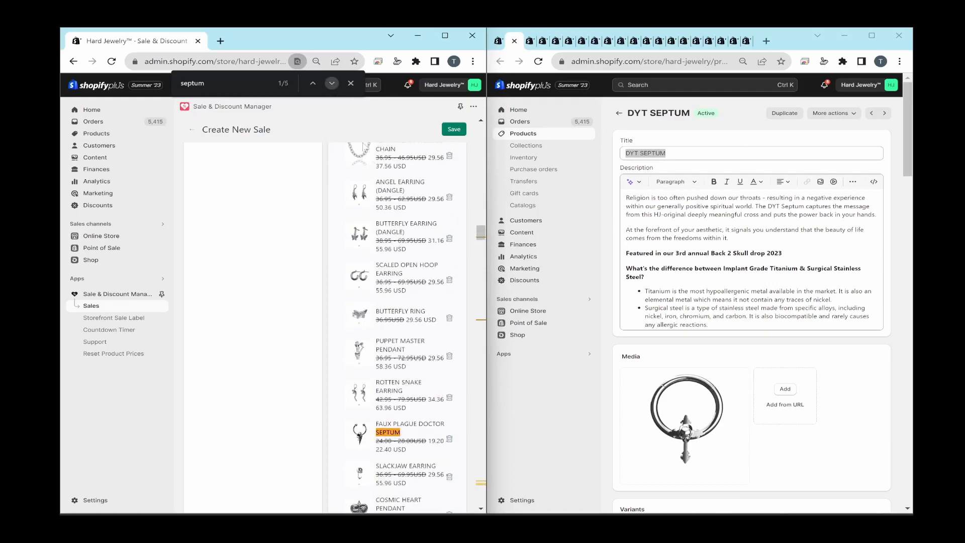
left_click(449, 441)
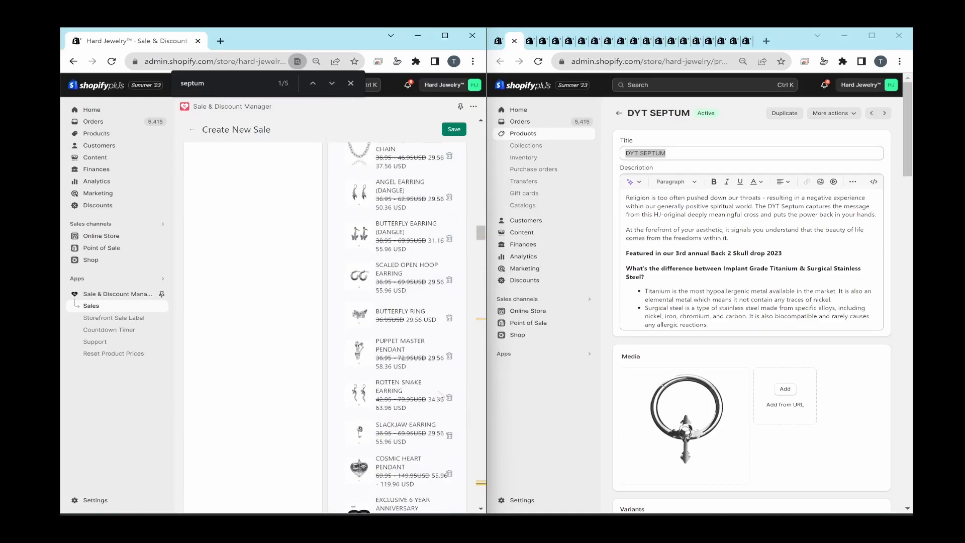
left_click(331, 84)
left_click(450, 323)
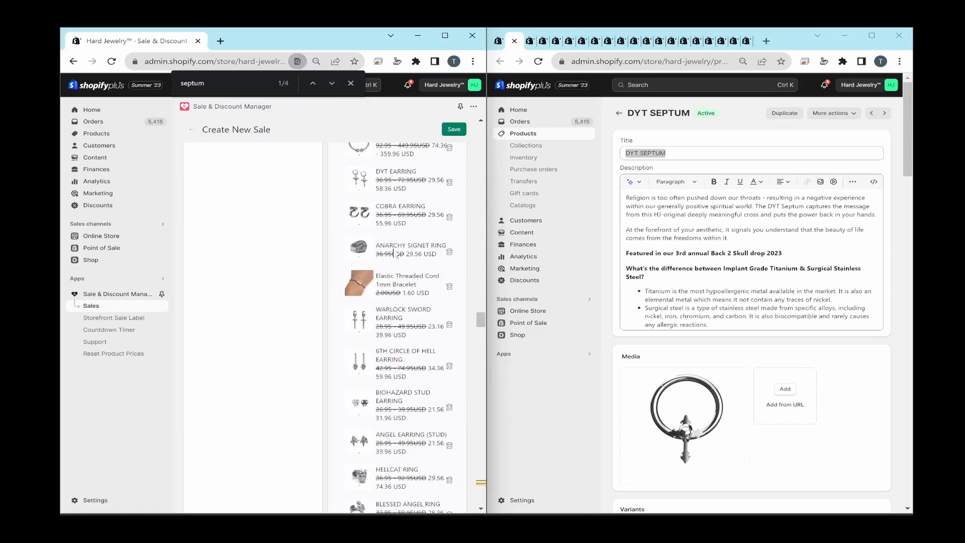
left_click(332, 84)
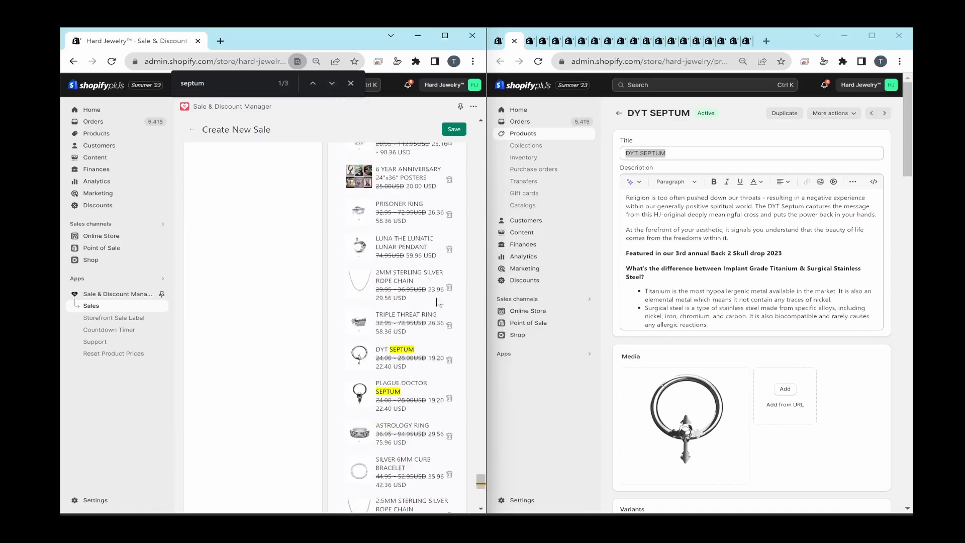
left_click(449, 360)
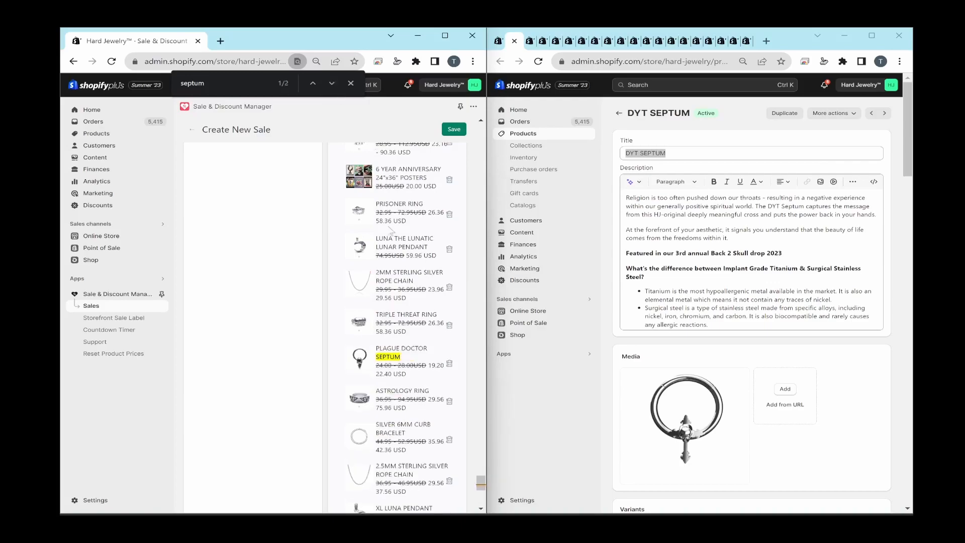
left_click(450, 363)
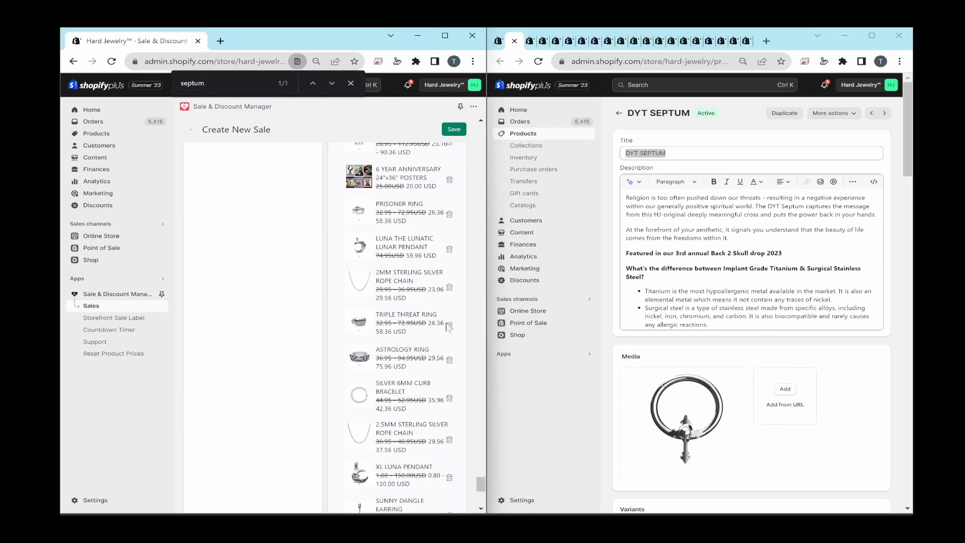
scroll(386, 284, "up", 3)
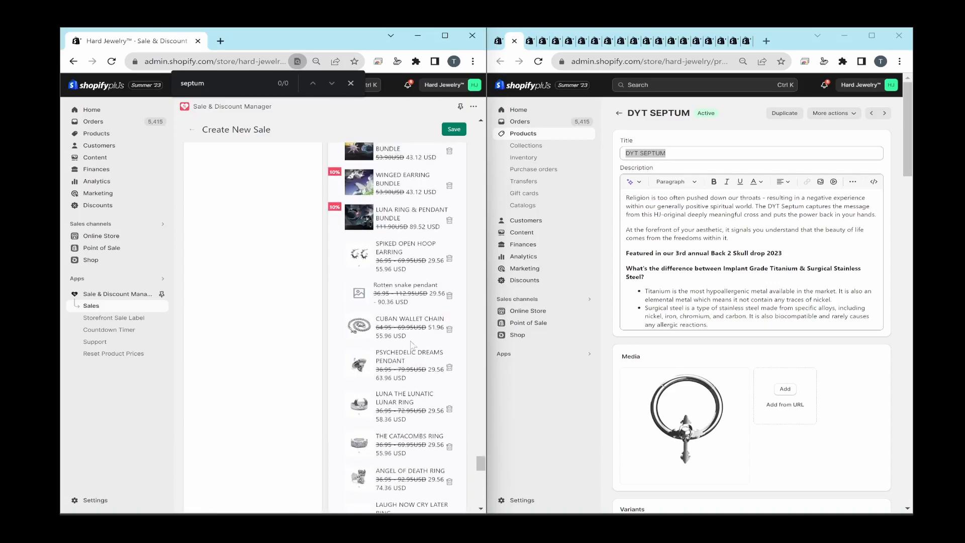
scroll(413, 342, "up", 5)
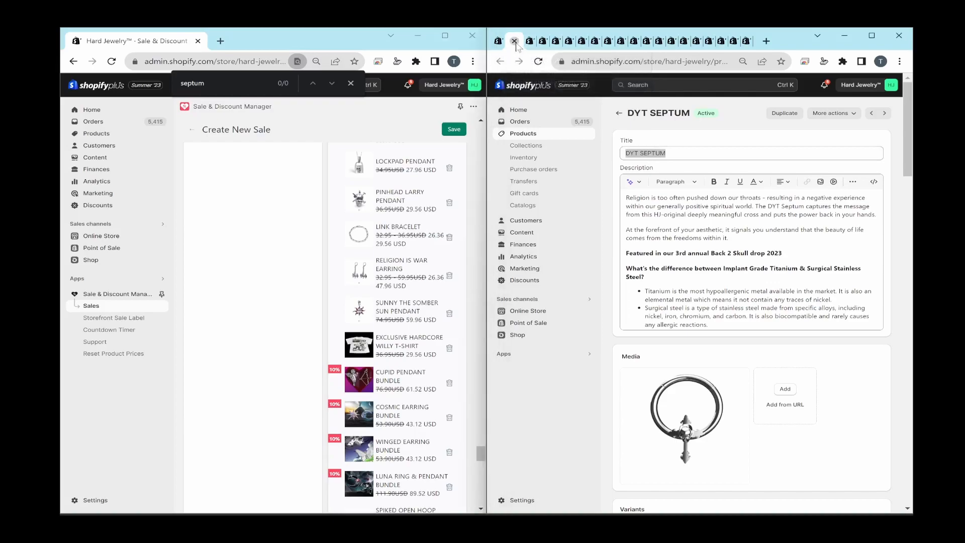
- Close the DYT SEPTUM and FAUX 6TH CIRCLE OF HELL SEPTUM product pages and the adjacent faux septum pages, keeping the non-septum products open
left_click(514, 41)
left_click(532, 48)
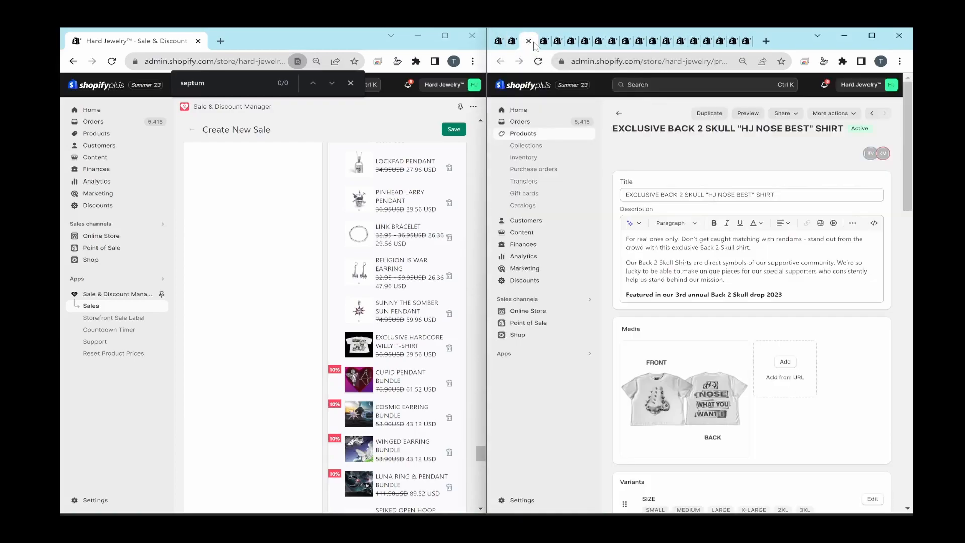
left_click(542, 46)
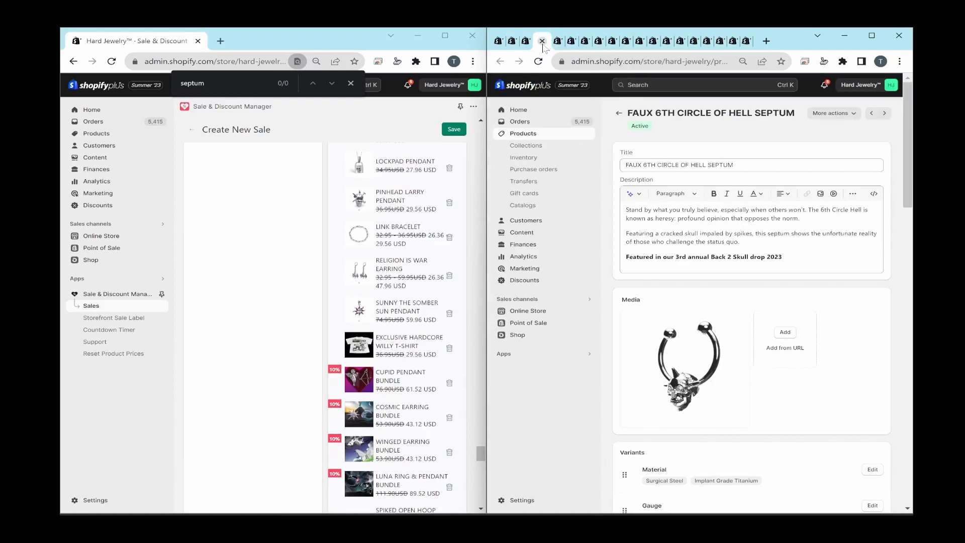
left_click(543, 45)
left_click(543, 45)
left_click(543, 45)
left_click(543, 46)
left_click(542, 42)
- Close the LUNA SEPTUM and PLAGUE DOCTOR SEPTUM product pages, keeping ORBITUARY EARRINGS open
left_click(573, 44)
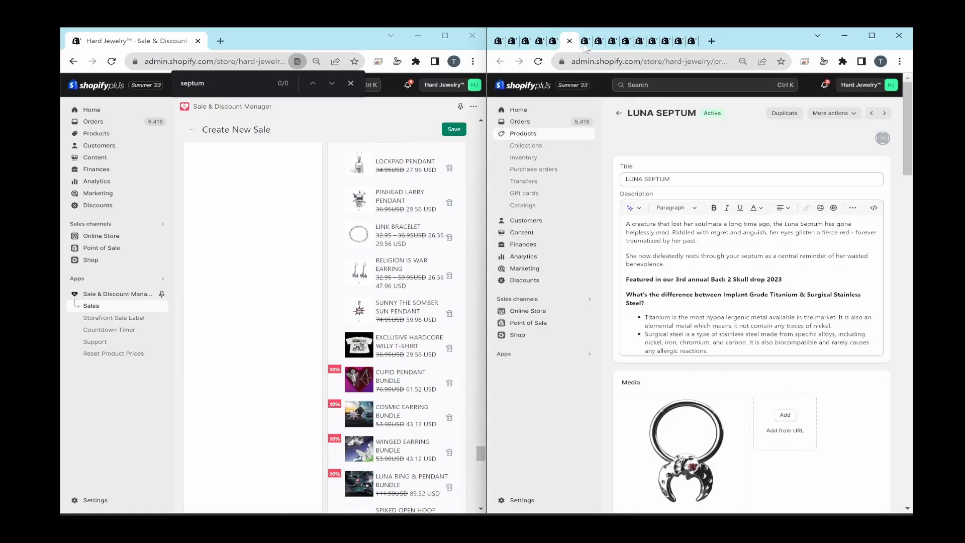
left_click(569, 42)
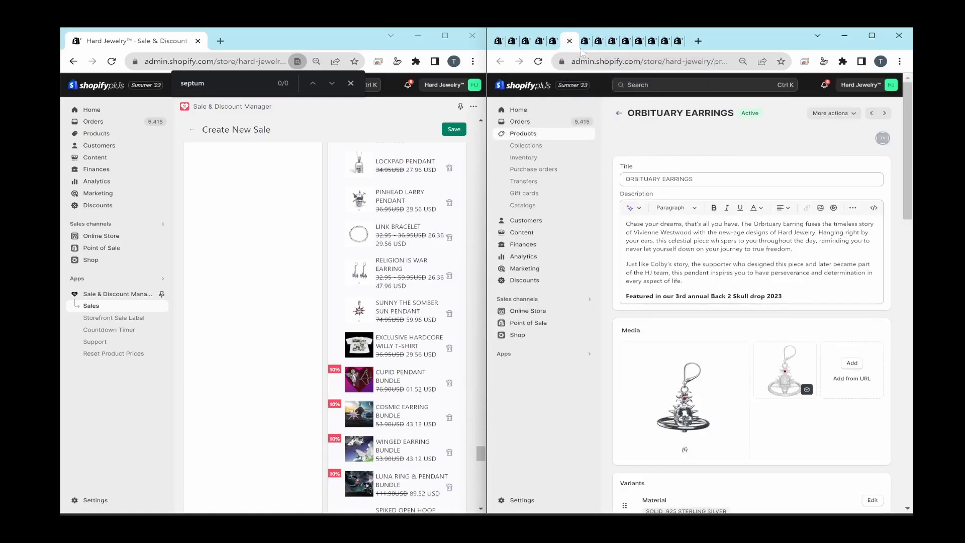
left_click(584, 49)
left_click(583, 41)
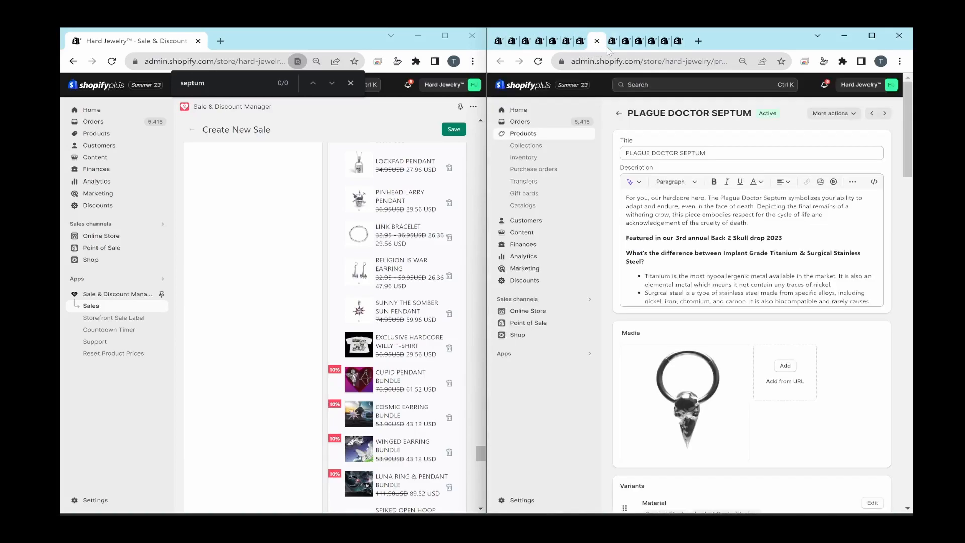
left_click(600, 48)
left_click(609, 49)
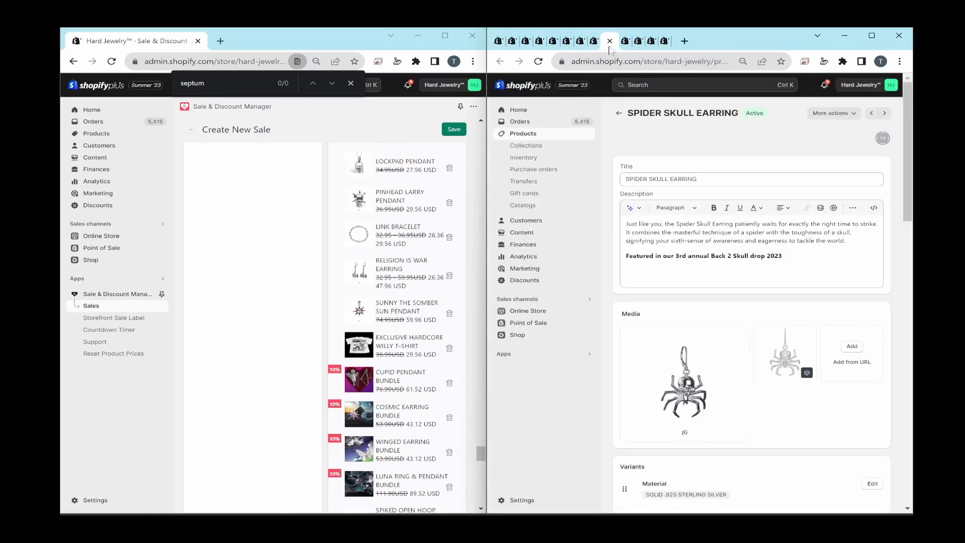
- Check the remaining open product pages for septums and return to the title of EXCLUSIVE BACK 2 SKULL "GOD NOSE BEST" 24x36 POSTER
left_click(624, 49)
left_click(637, 49)
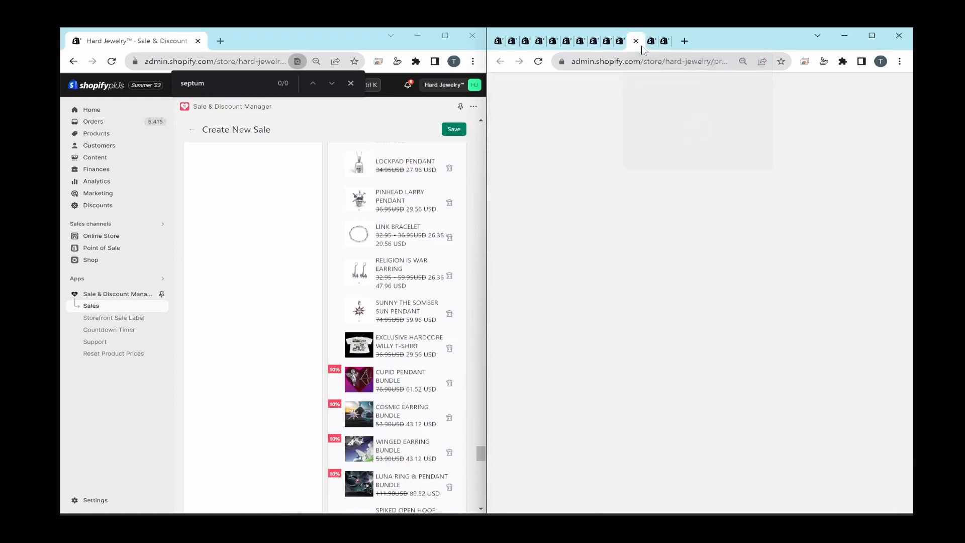
left_click(650, 49)
left_click(663, 43)
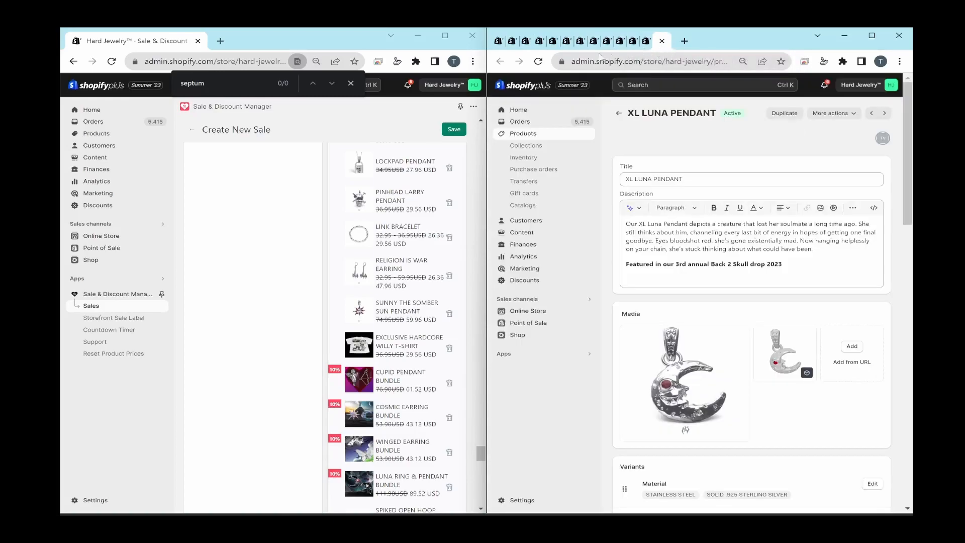
left_click(501, 40)
left_click(672, 217)
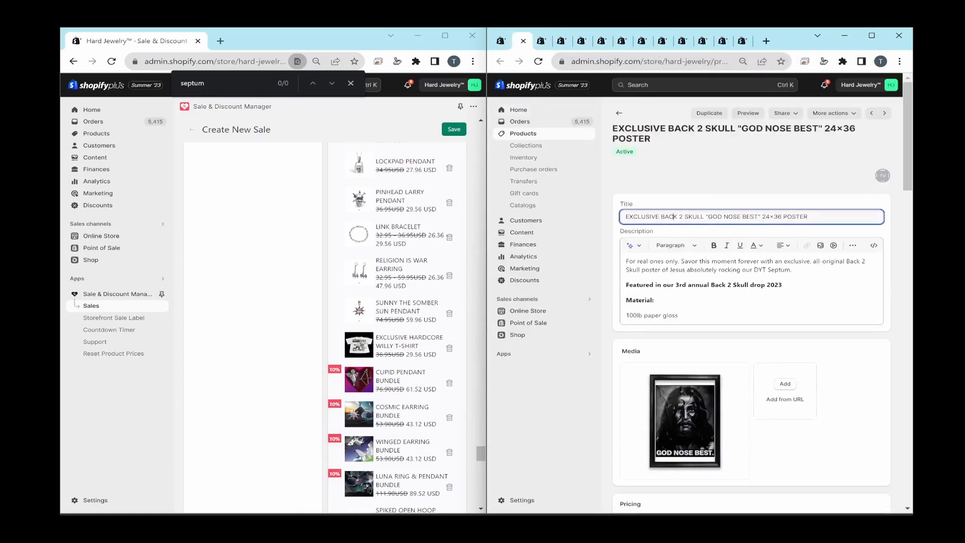
- Remove EXCLUSIVE BACK 2 SKULL "GOD NOSE BEST" 24x36 POSTER from the sale and close its product page
key("ctrl+a")
double_click(193, 83)
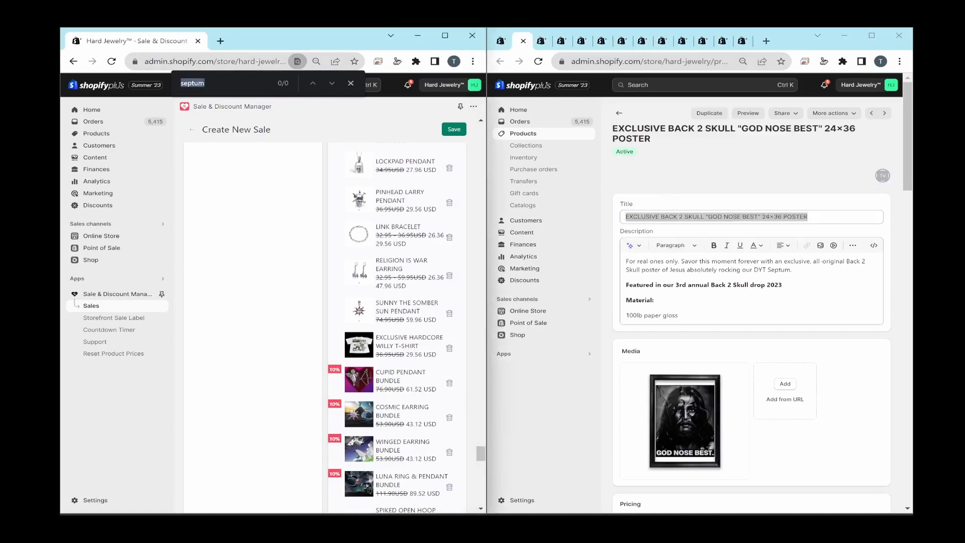
type("EXCLUSIVE BACK 2 SKULL \"GOD NOSE BEST\" 24x36 POSTER")
left_click(449, 321)
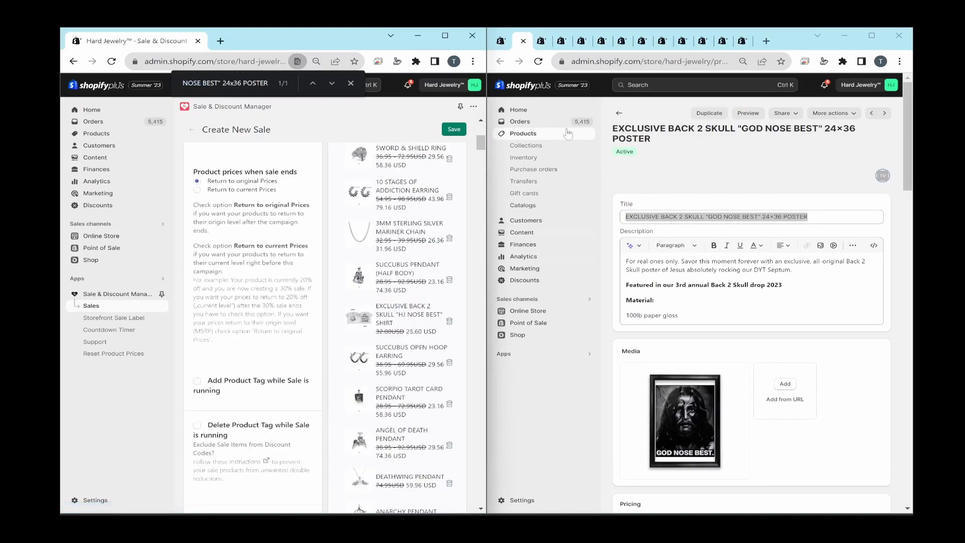
left_click(523, 41)
- Find EXCLUSIVE BACK 2 SKULL "HJ NOSE BEST" SHIRT in the sale list, remove it, and close its product page
key("ctrl+a")
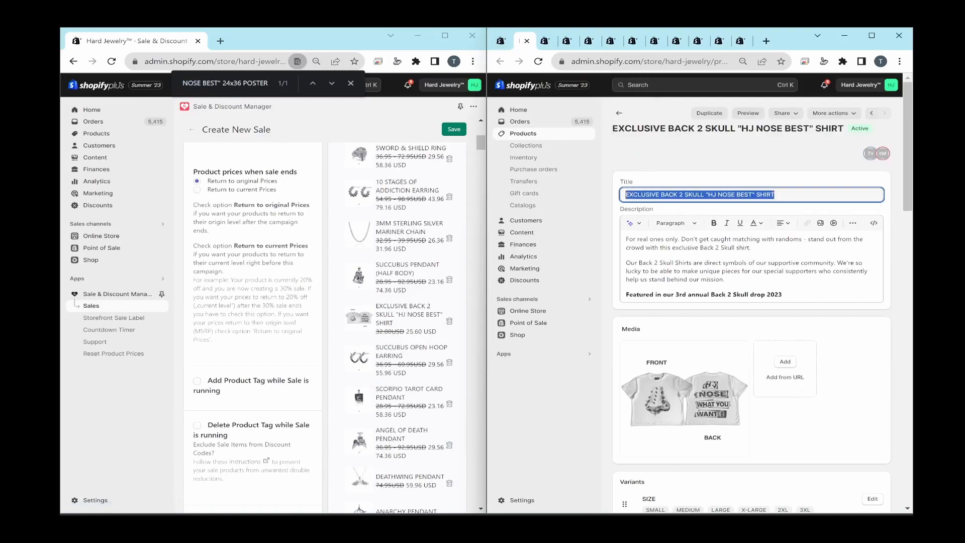
key("ctrl+c")
left_click(298, 111)
key("ctrl+f")
key("ctrl+v")
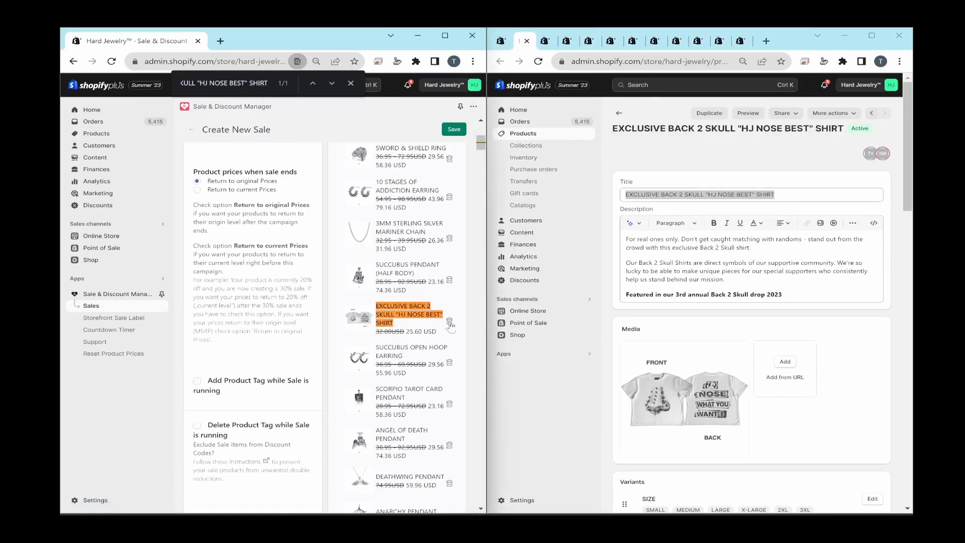
left_click(449, 321)
left_click(527, 41)
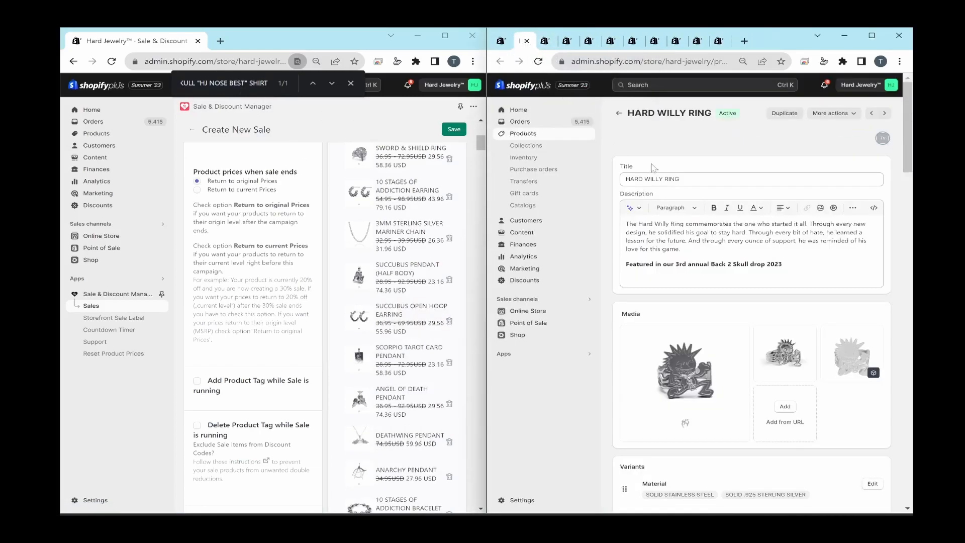
- Find HARD WILLY RING in the sale list, remove it, and close its product page
left_click(651, 177)
key("ctrl+a")
key("ctrl+c")
left_click(297, 110)
key("ctrl+f")
key("ctrl+v")
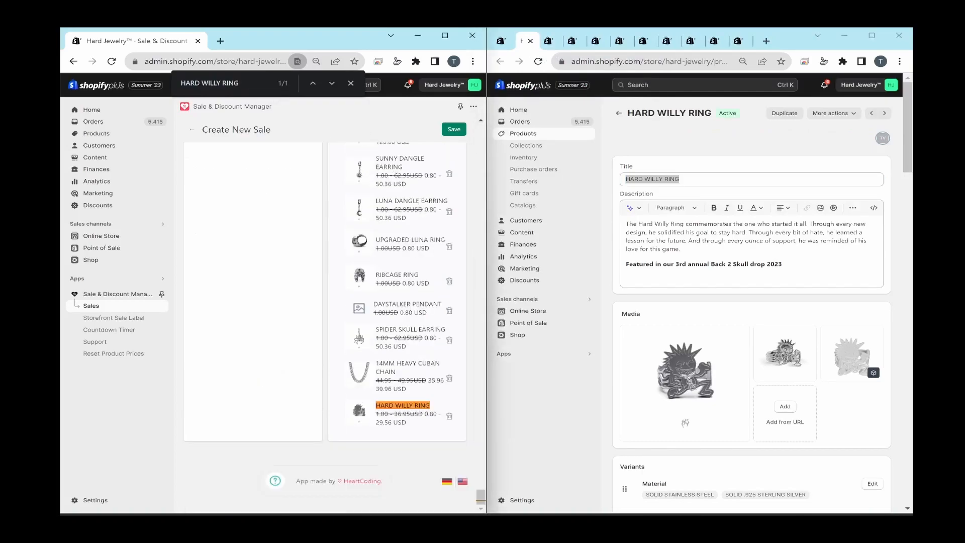
left_click(450, 417)
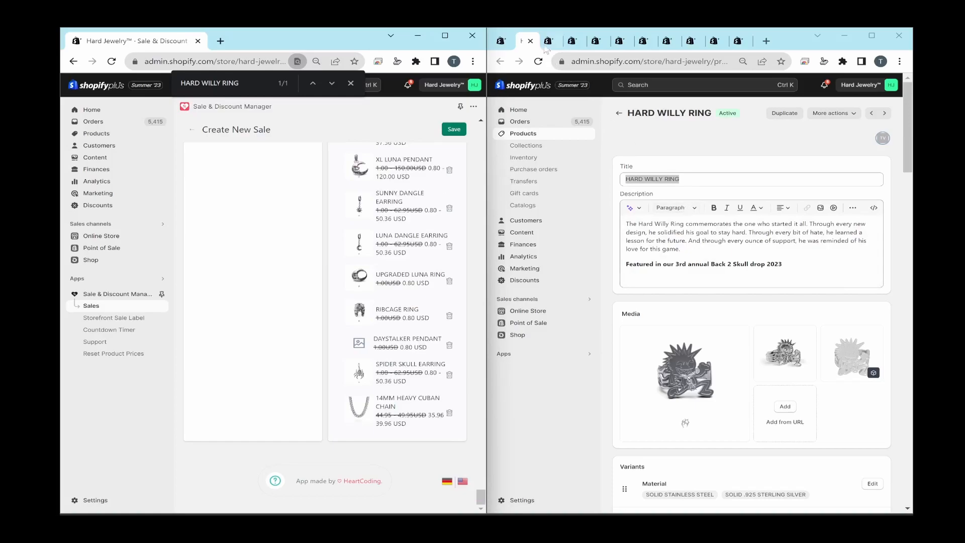
left_click(530, 41)
- Find LUNA DANGLE EARRING in the sale list, remove it, and close its product page
double_click(673, 177)
key("ctrl+a")
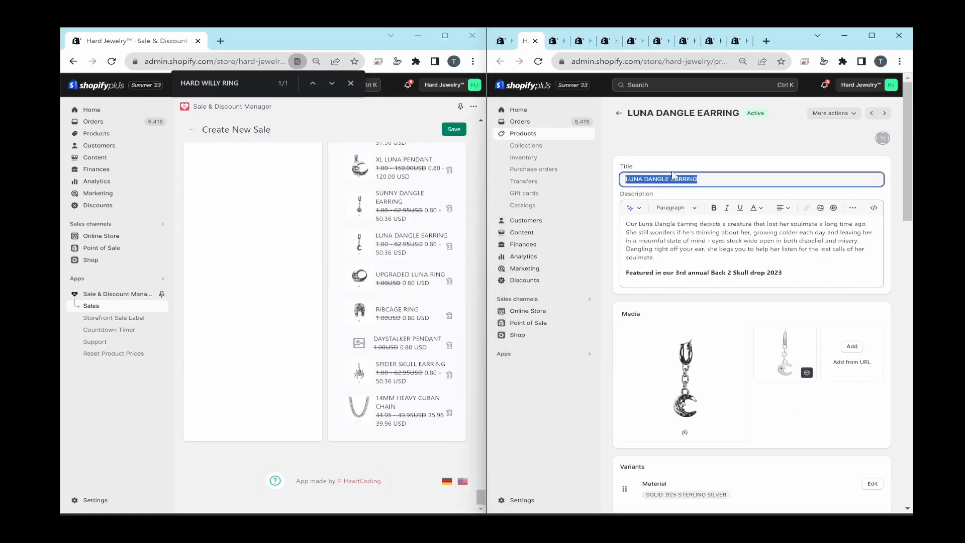
key("ctrl+c")
key("alt+Tab")
key("ctrl+f")
key("ctrl+v")
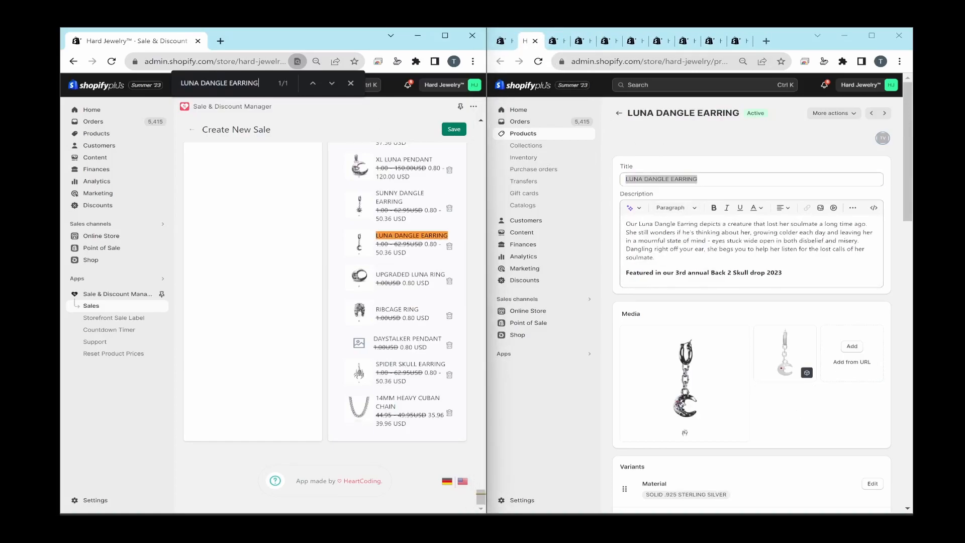
left_click(450, 246)
left_click(535, 41)
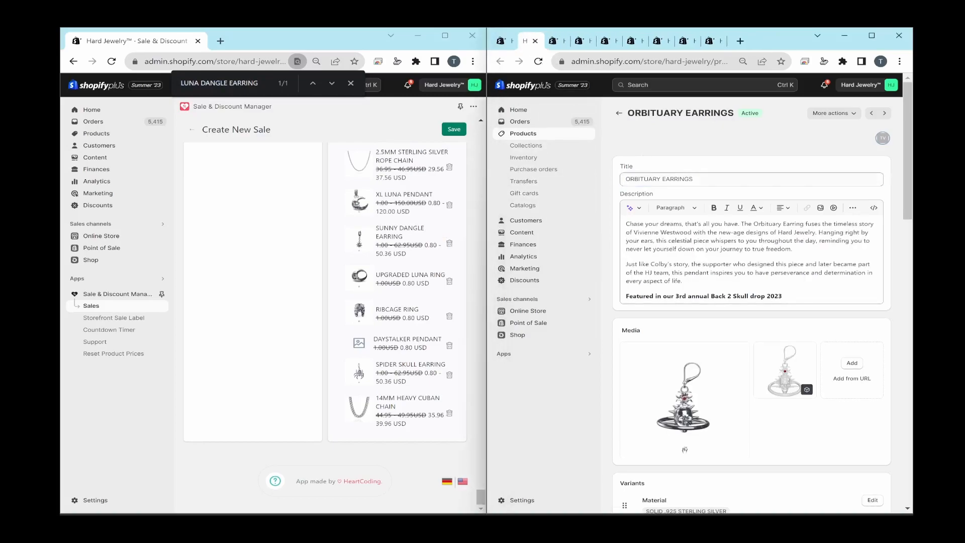
- Search the sale list for ORBITUARY, remove ORBITUARY PENDANT and ORBITUARY EARRINGS, and close the product pages ahead of RIBCAGE RING
double_click(679, 179)
left_click(679, 179)
key("ctrl+a")
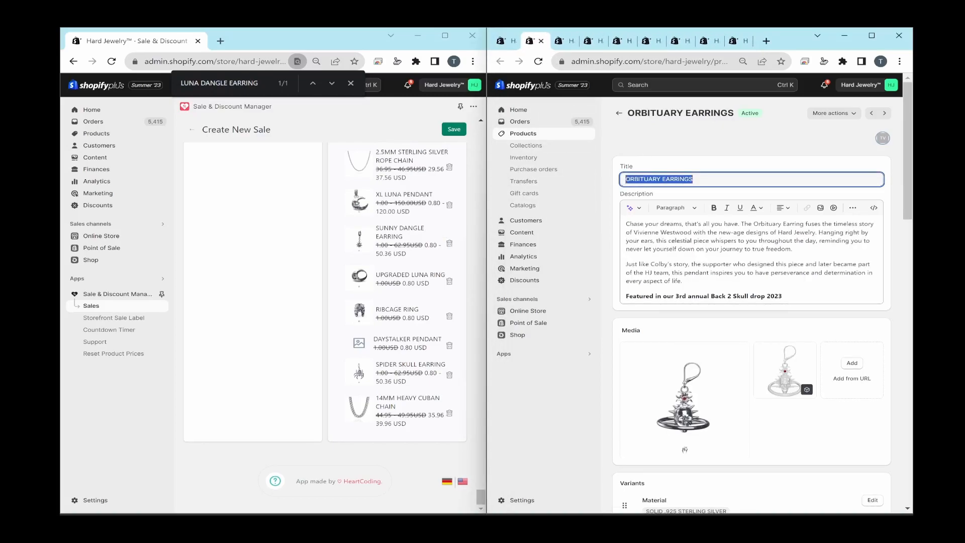
key("ctrl+c")
left_click(323, 95)
key("ctrl+v")
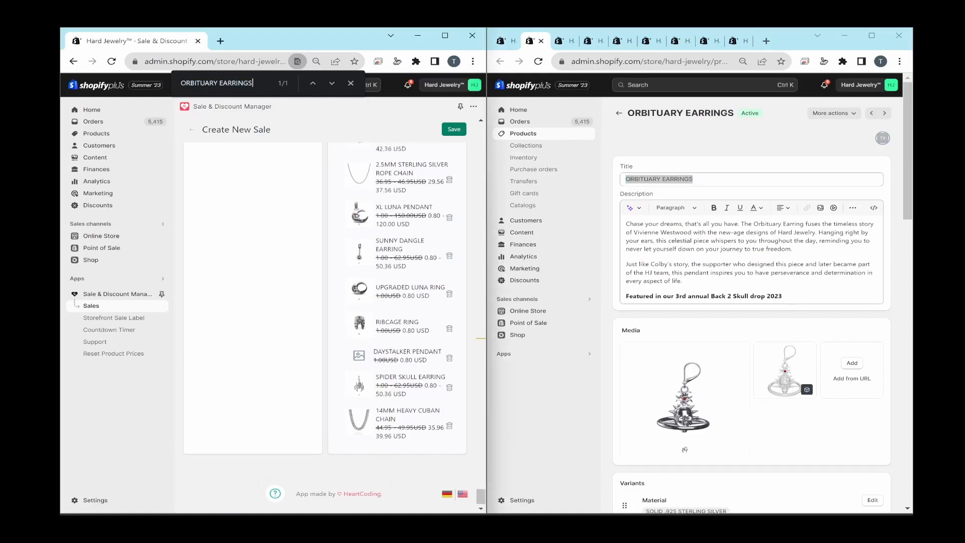
key("ctrl+shift+Left")
key("BackSpace")
key("BackSpace")
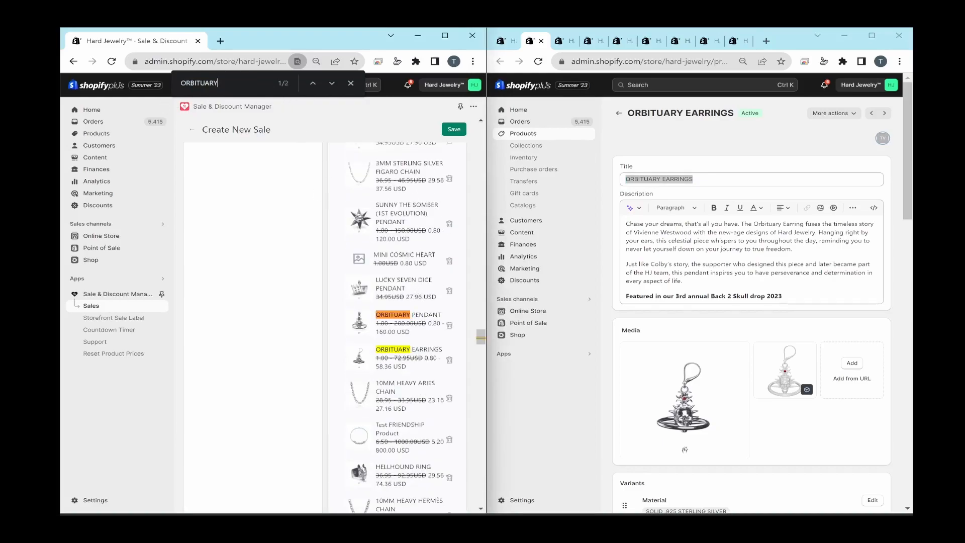
left_click(449, 326)
left_click(448, 326)
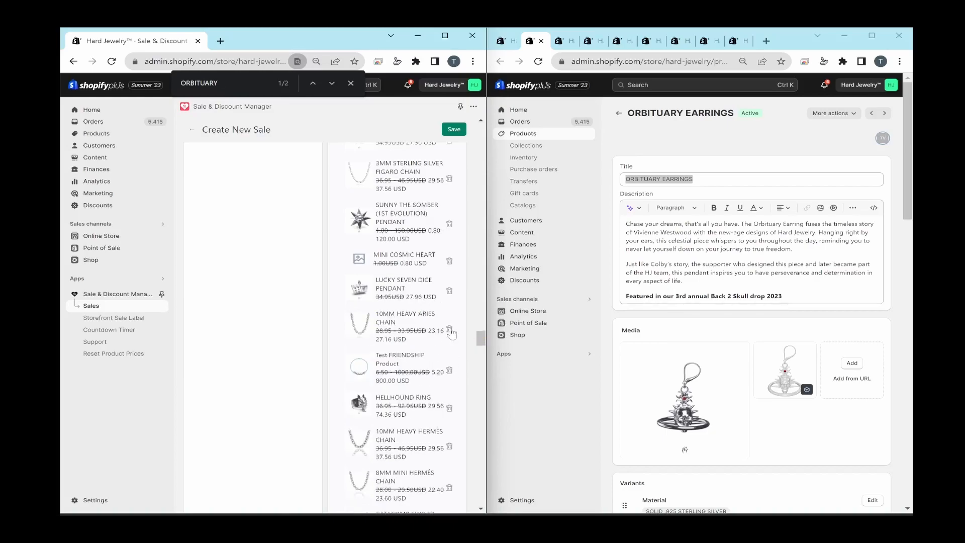
left_click(540, 41)
left_click(540, 42)
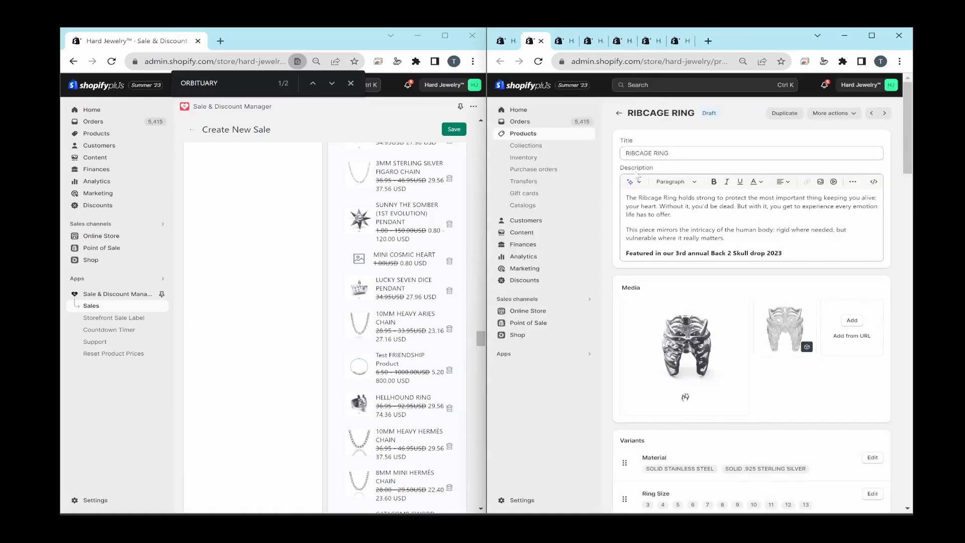
- Find RIBCAGE RING in the sale list, remove it, and close its product page
left_click(247, 95)
key("ctrl+f")
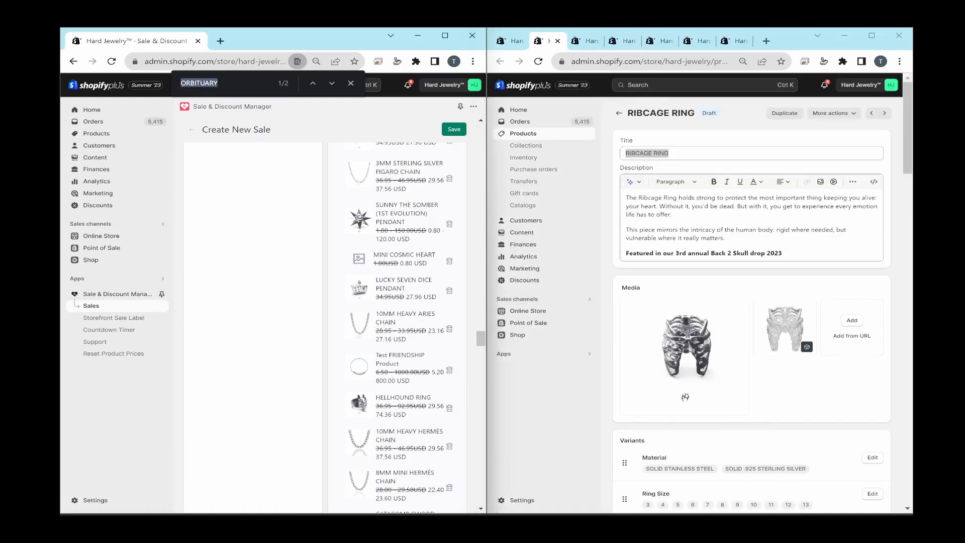
key("ctrl+v")
left_click(449, 323)
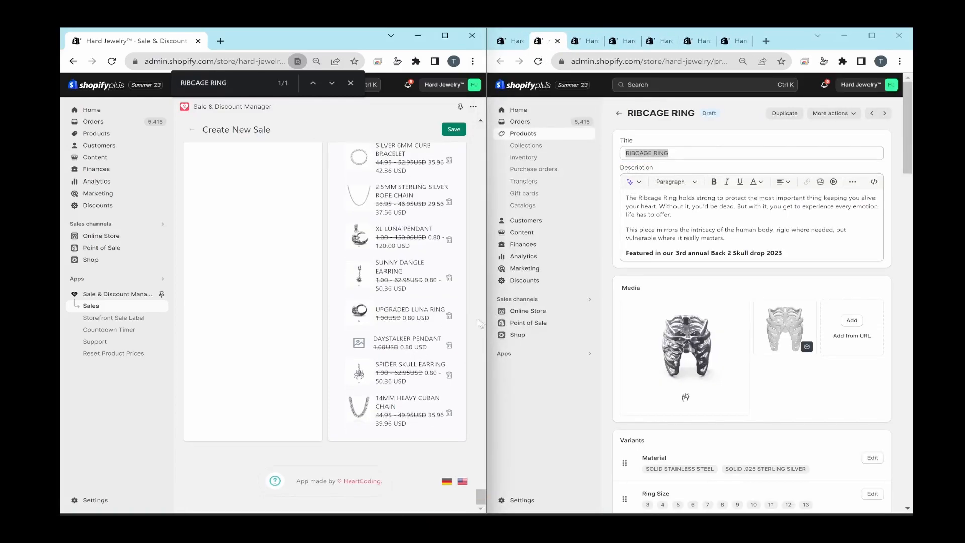
left_click(557, 41)
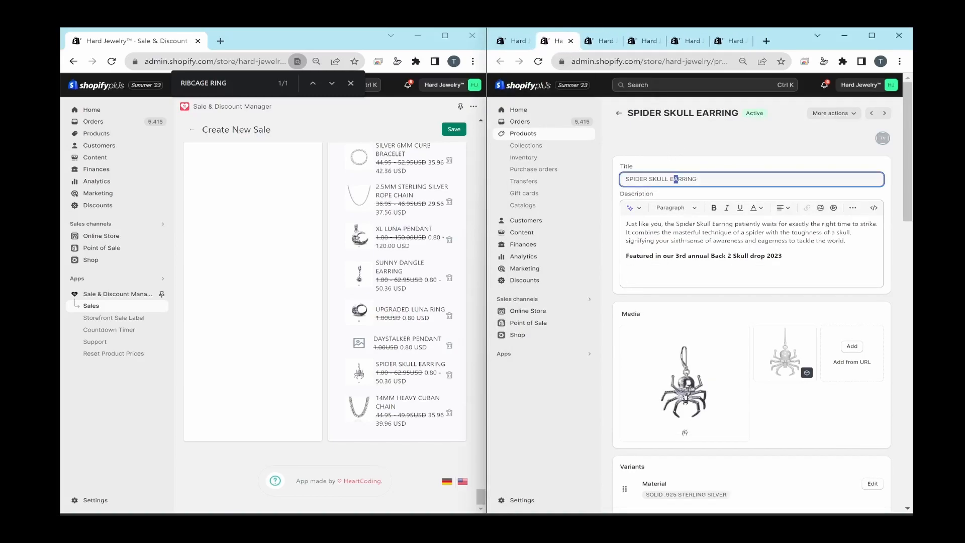
- Find SPIDER SKULL EARRING in the sale list, remove it, and close its product page
triple_click(218, 84)
key("ctrl+v")
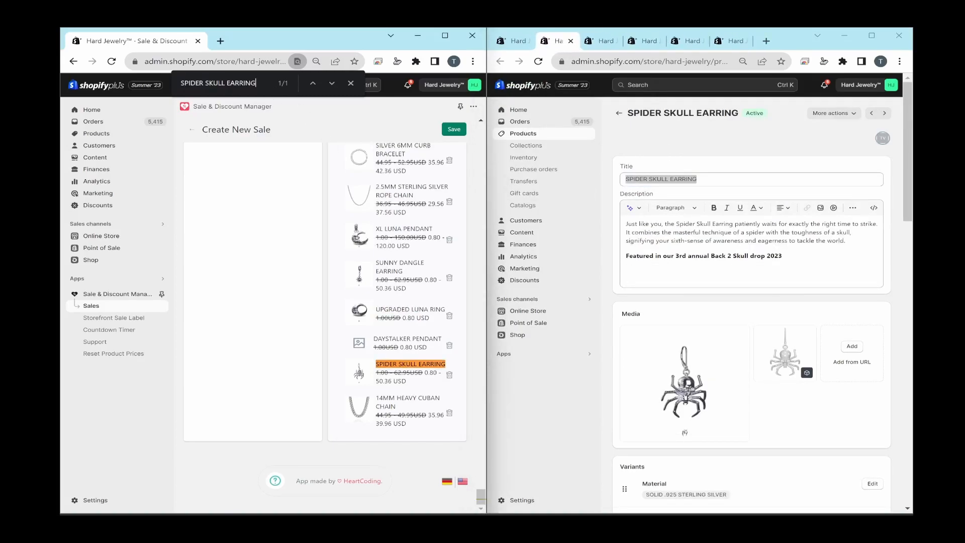
left_click(449, 376)
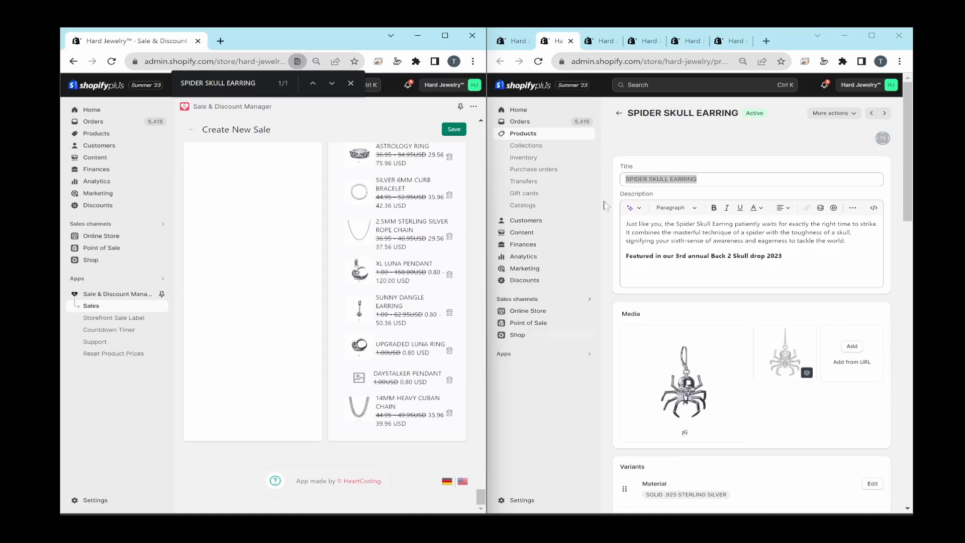
left_click(574, 44)
left_click(571, 41)
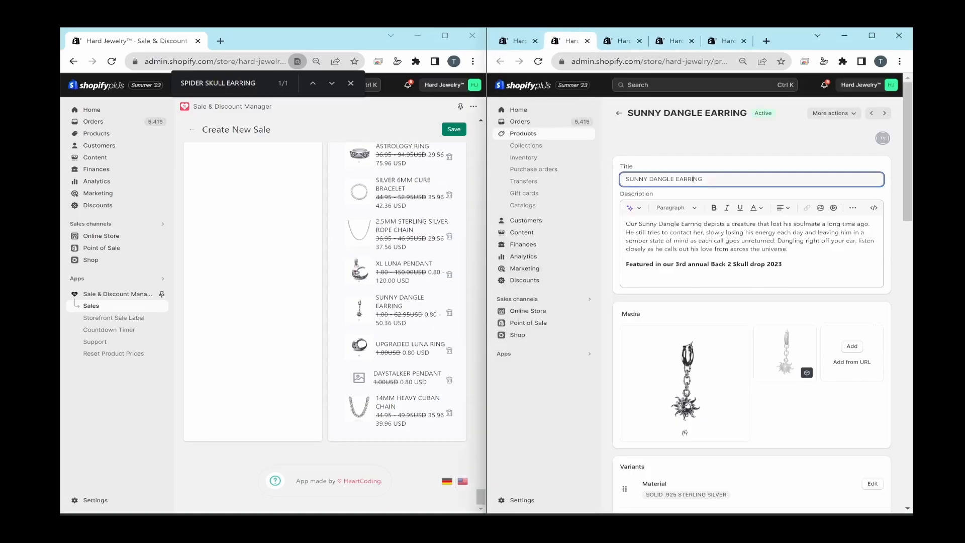
- Find SUNNY DANGLE EARRING in the sale list, remove it, and close its product page
key("ctrl+c")
triple_click(218, 84)
key("ctrl+v")
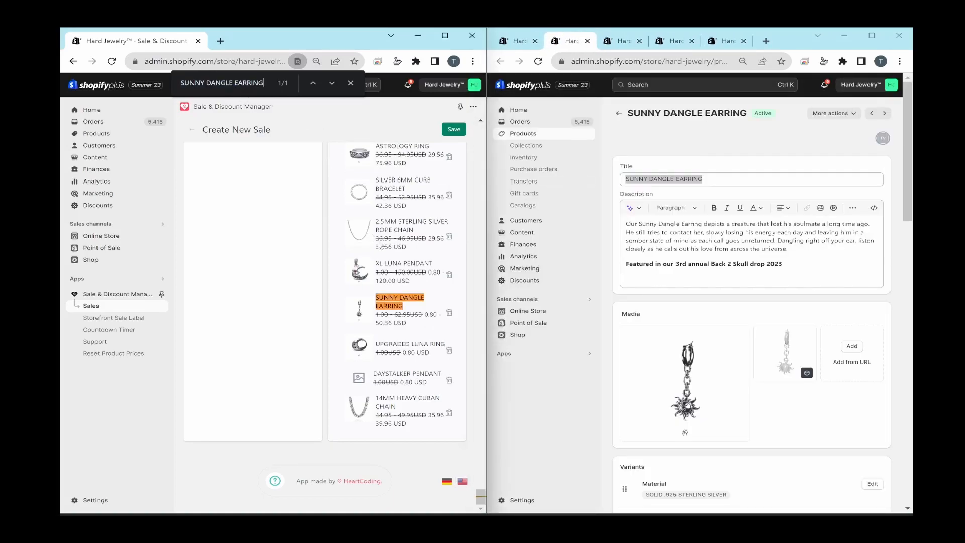
left_click(450, 313)
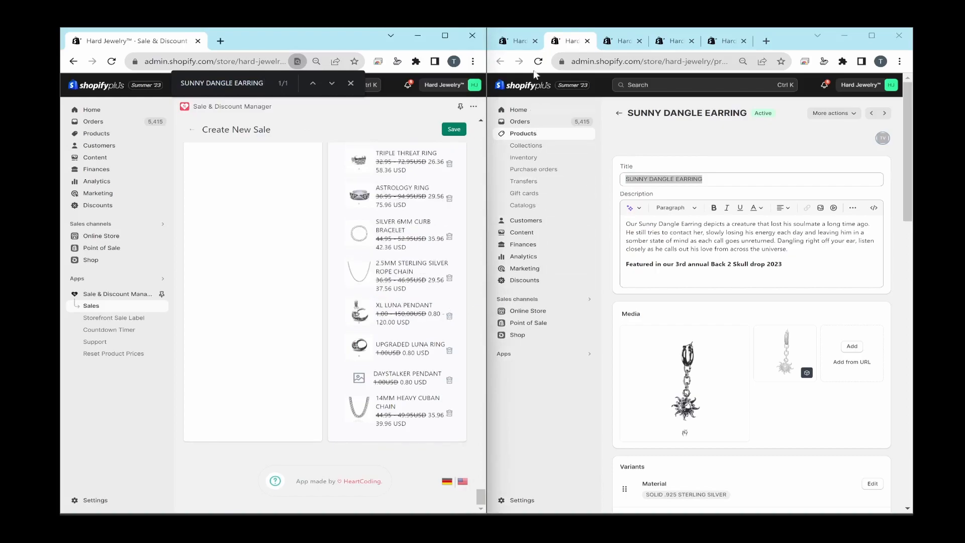
left_click(586, 41)
- Search the sale list for "sunny", remove SUNNY THE SOMBER (1ST EVOLUTION) PENDANT, and close its product page
triple_click(697, 196)
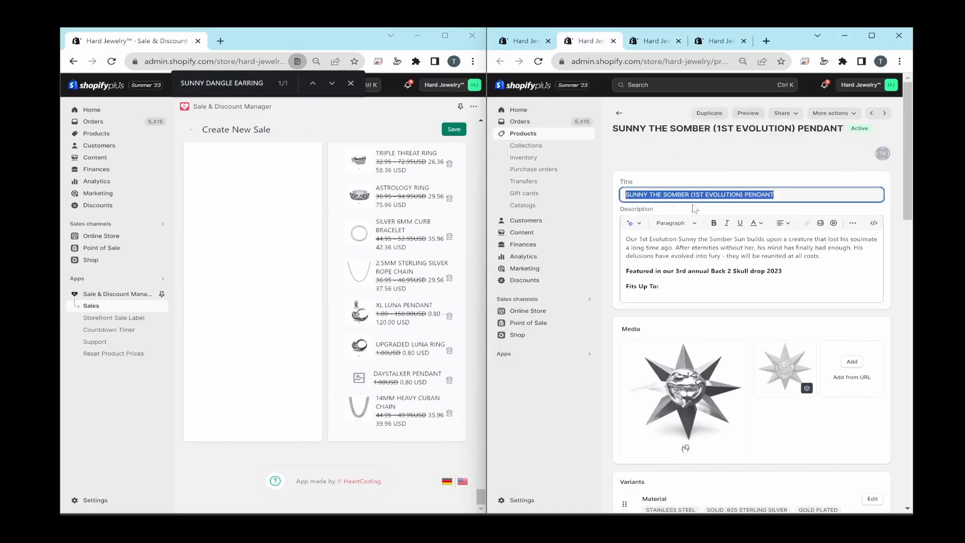
key("ctrl+c")
triple_click(254, 85)
key("ctrl+v")
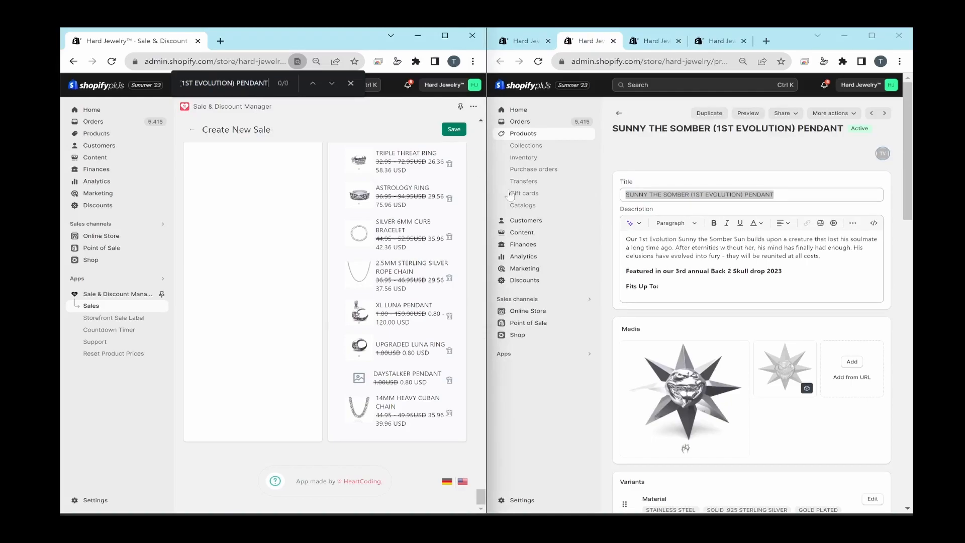
triple_click(266, 83)
type("sunny")
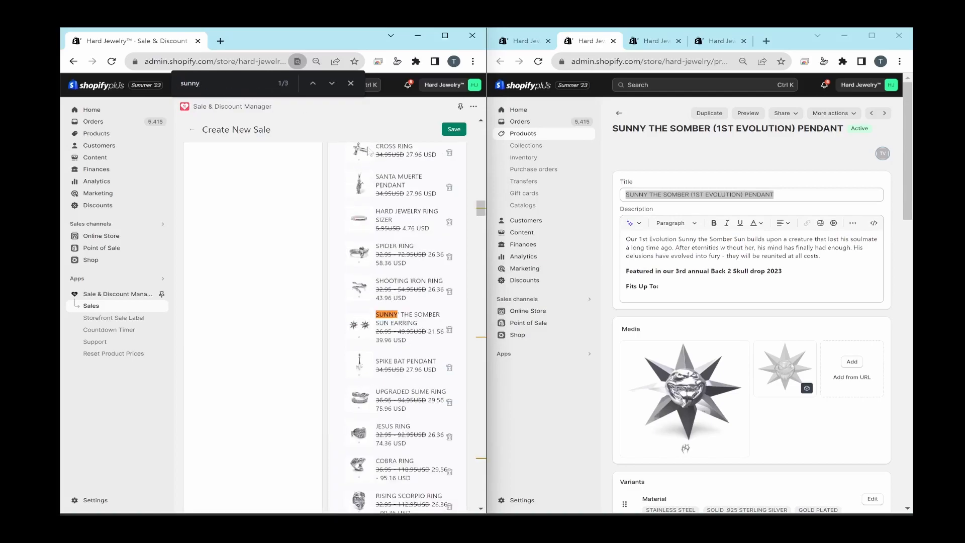
left_click(333, 83)
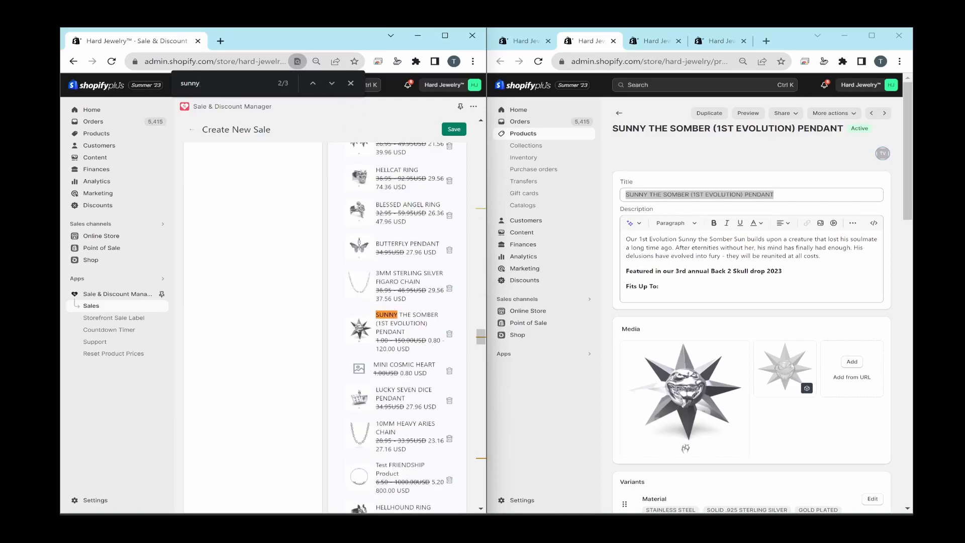
left_click(449, 334)
left_click(613, 41)
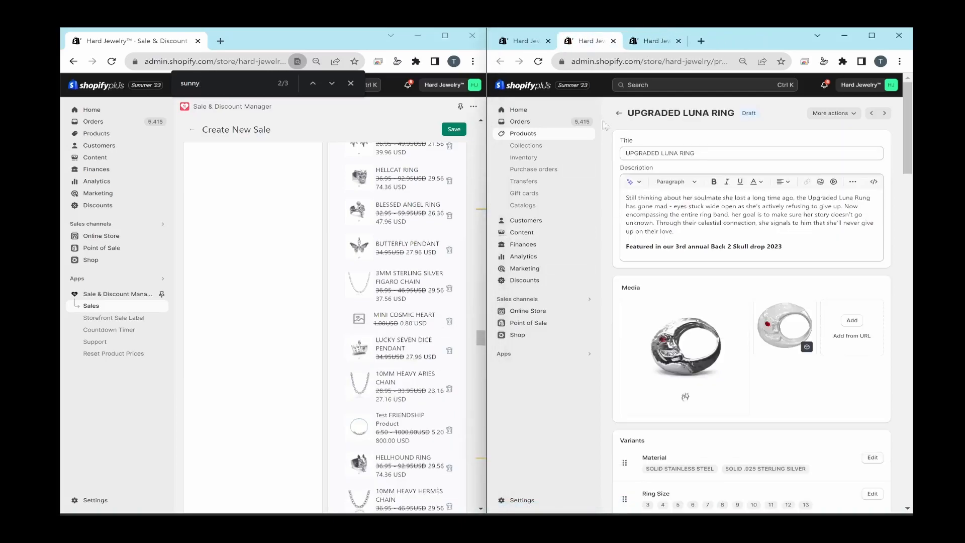
- Find UPGRADED LUNA RING in the sale list, remove it, and close its product page
left_click(676, 153)
key("ctrl+a")
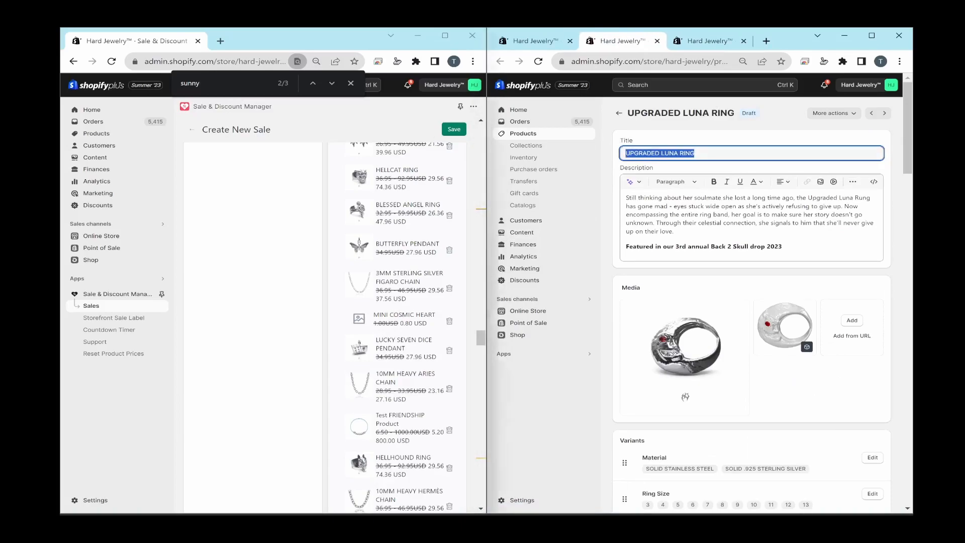
left_click(256, 85)
key("ctrl+a")
key("ctrl+v")
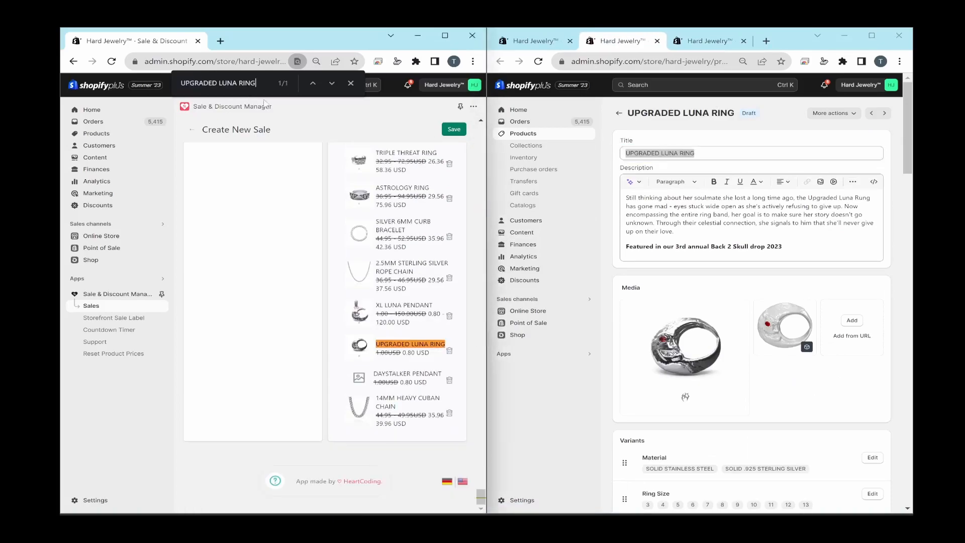
left_click(450, 353)
left_click(656, 40)
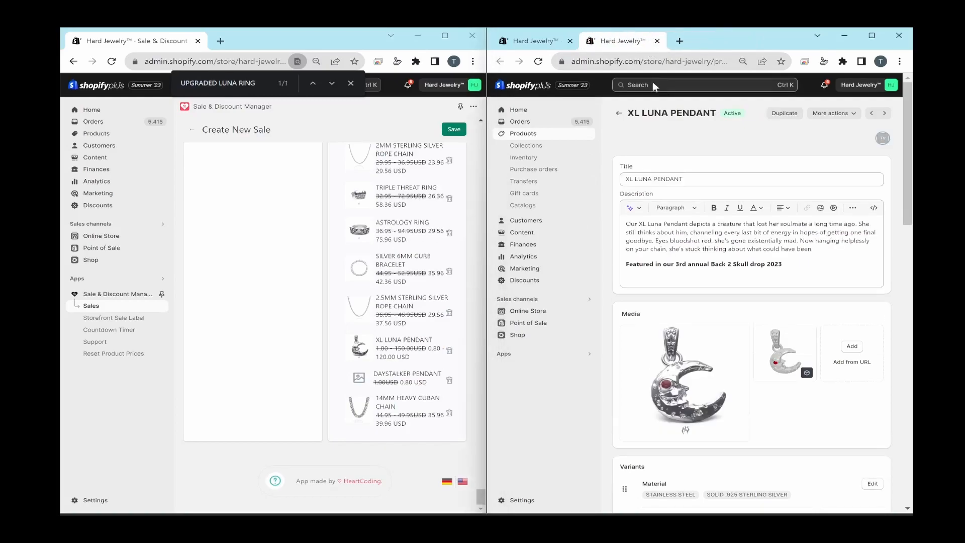
- Remove XL LUNA PENDANT from the sale's product list
left_click(653, 179)
key("ctrl+a")
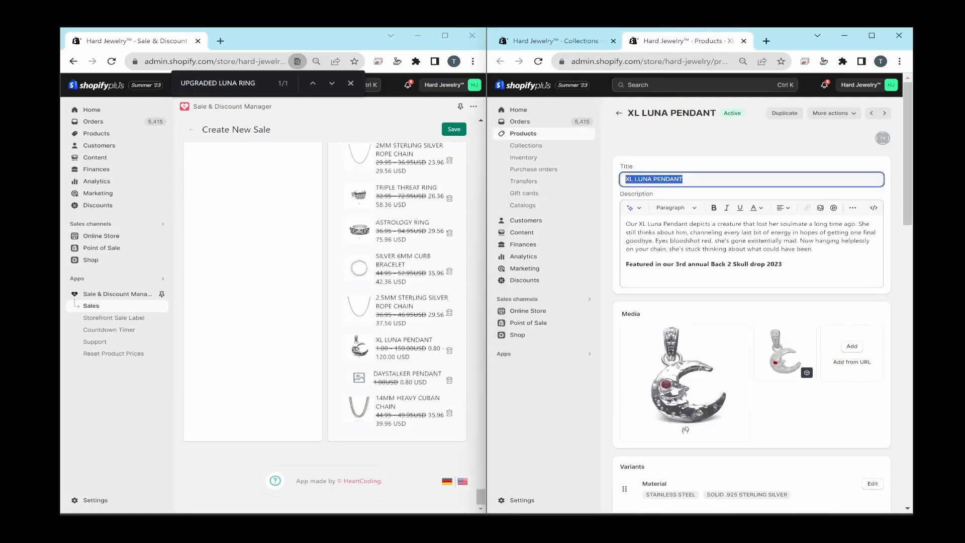
left_click(449, 353)
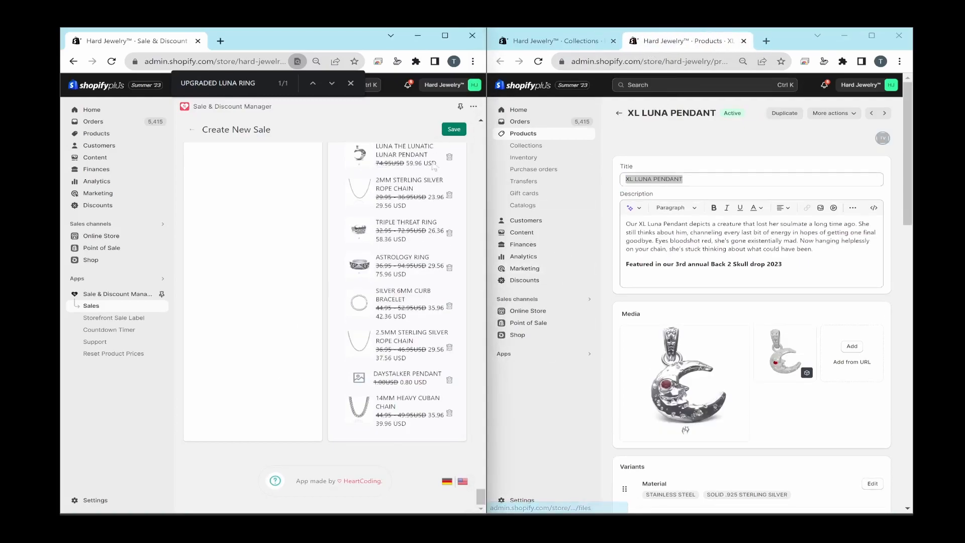
scroll(310, 356, "up", 4)
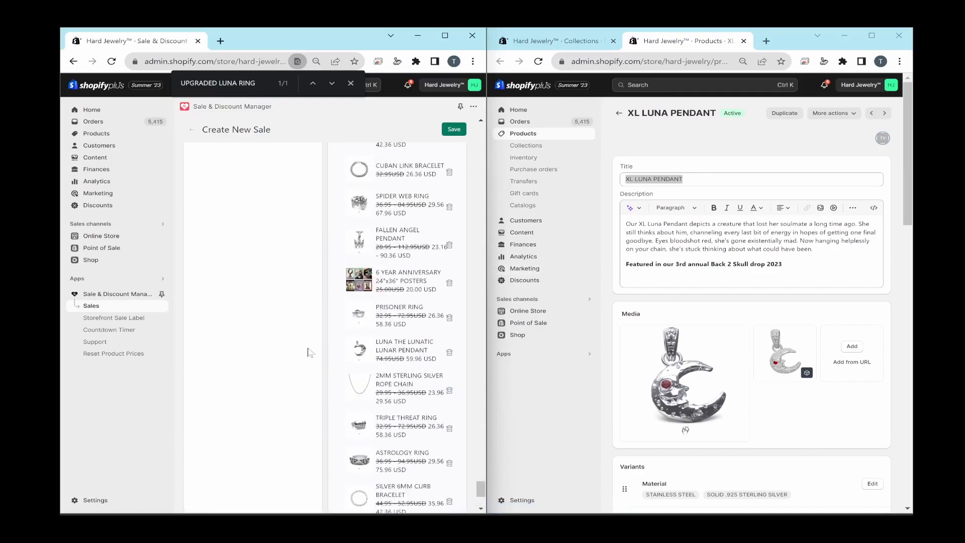
scroll(305, 378, "up", 4)
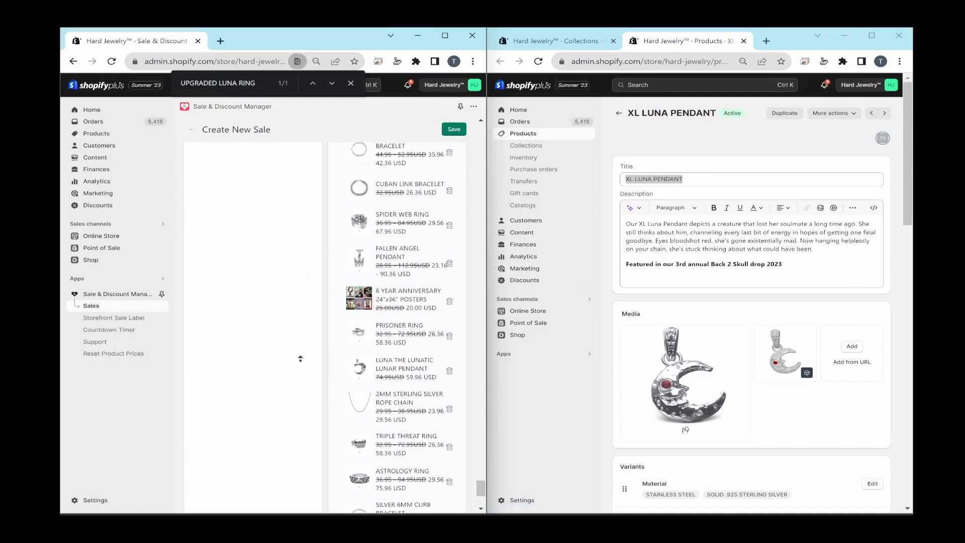
- Return to the start of the sale form and review the BACK 2 SKULL 2023 collection's products through to the last item
scroll(312, 316, "up", 15)
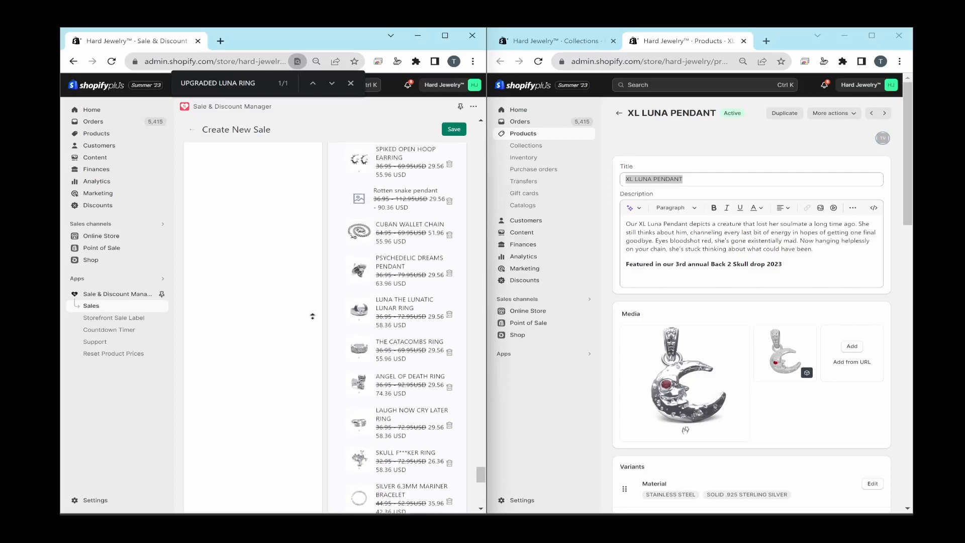
scroll(323, 174, "up", 15)
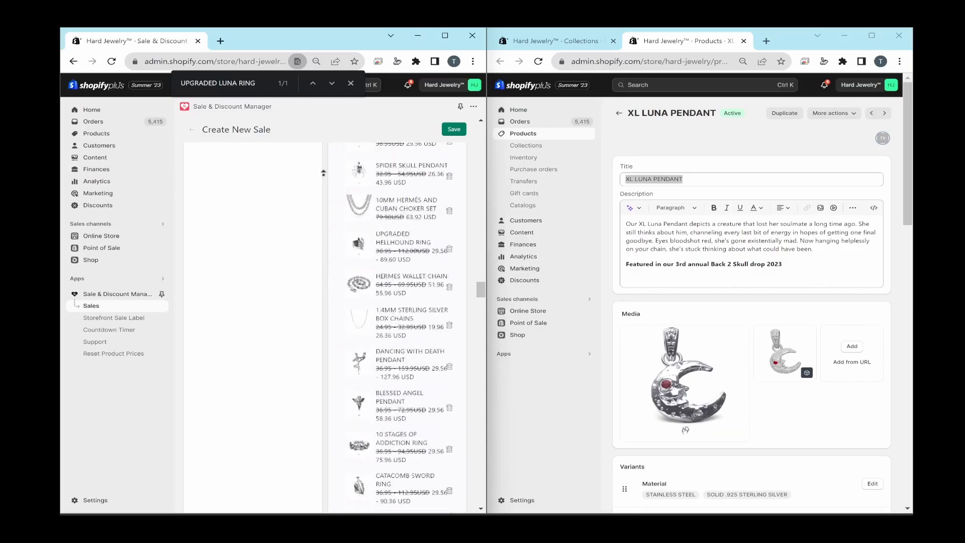
scroll(324, 217, "down", 2)
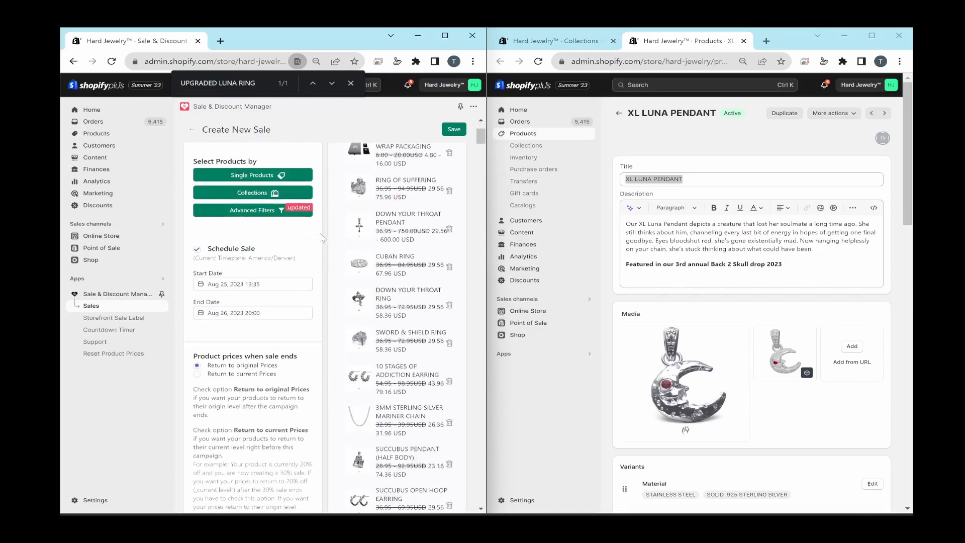
left_click(564, 40)
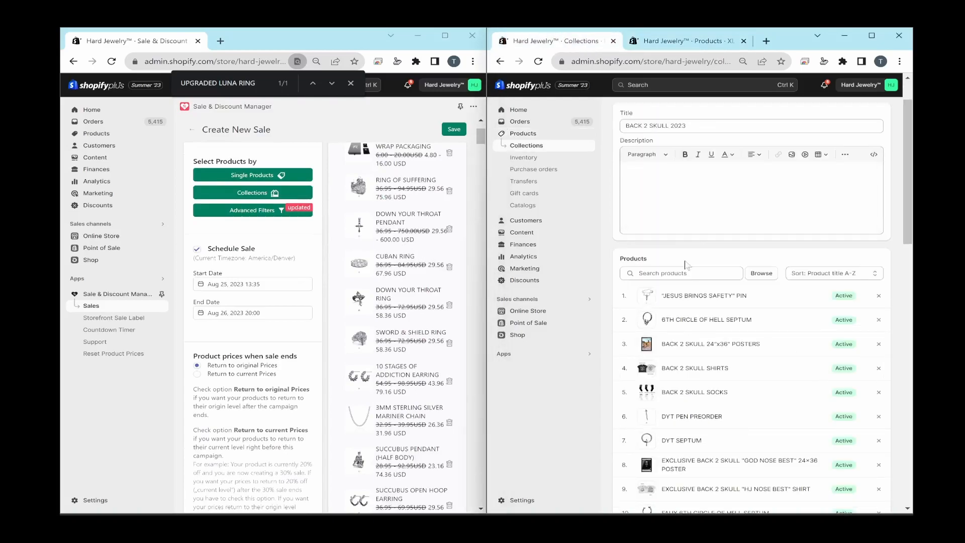
scroll(685, 263, "down", 9)
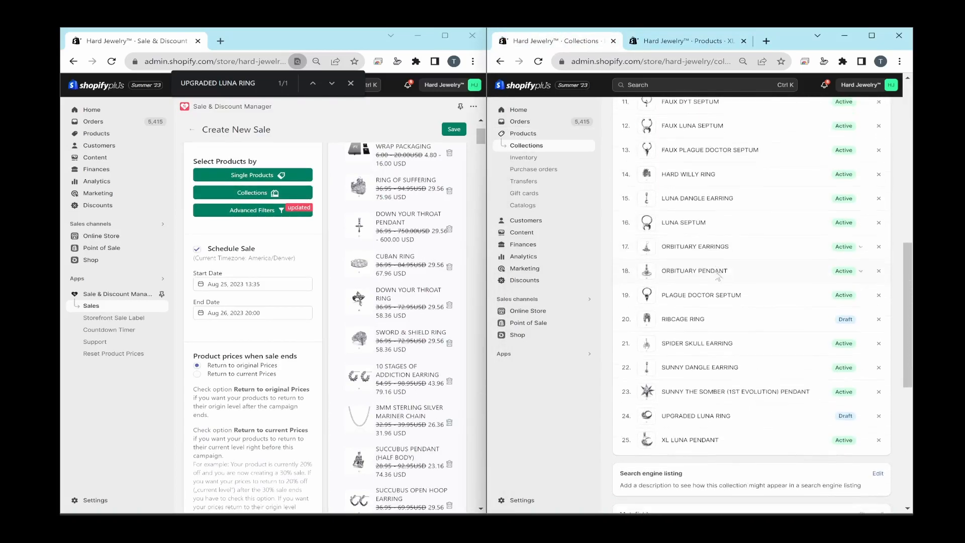
scroll(714, 322, "down", 3)
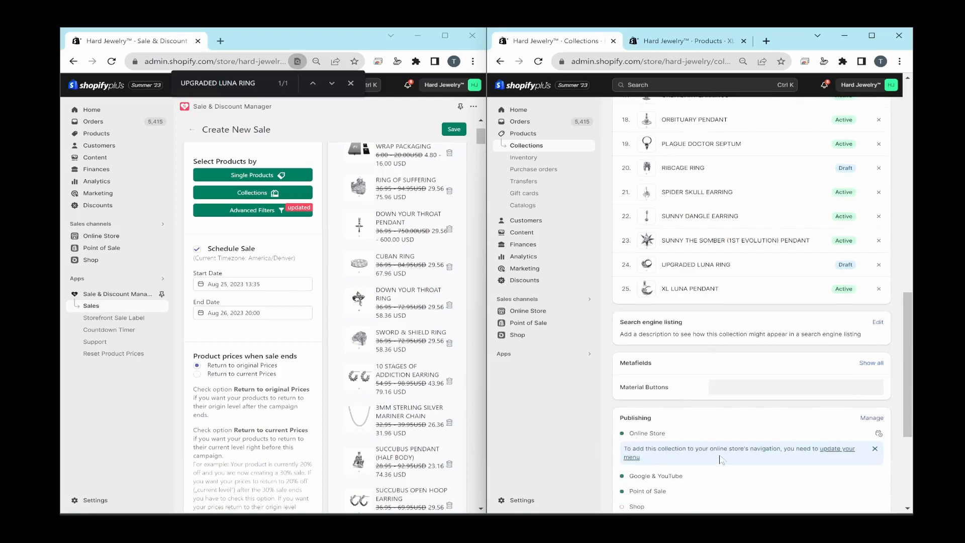
- Set the sale's start date to Aug 25, 2023 13:30 and save the sale
left_click(291, 285)
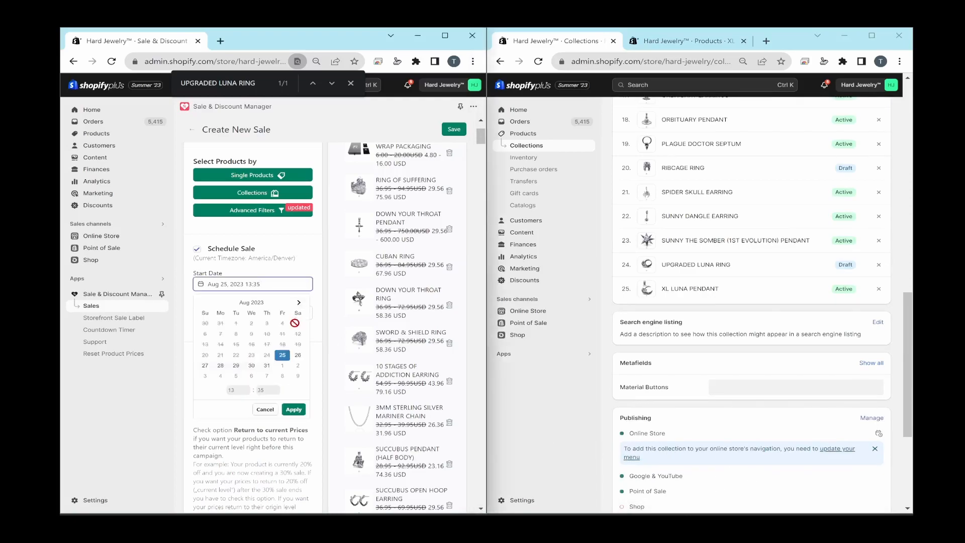
left_click(297, 355)
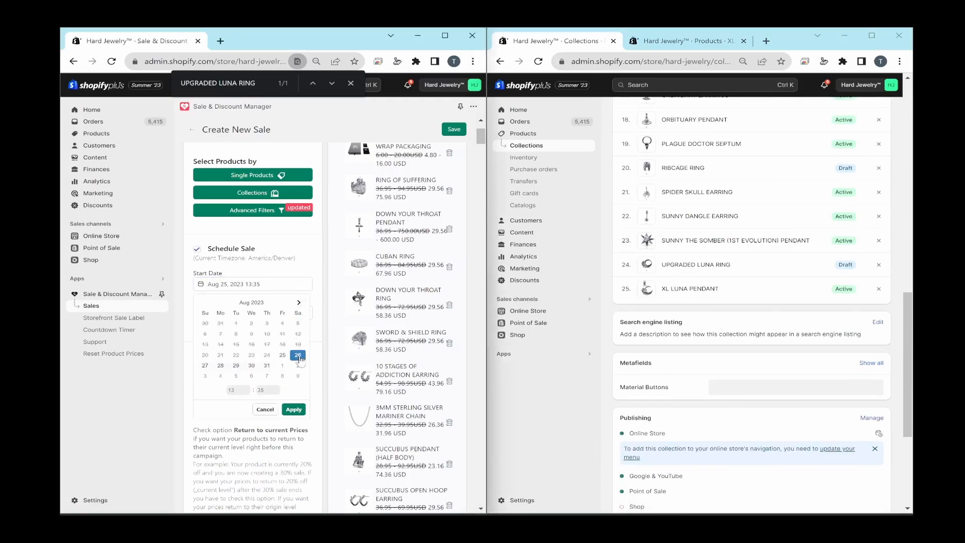
left_click(282, 354)
left_click(268, 390)
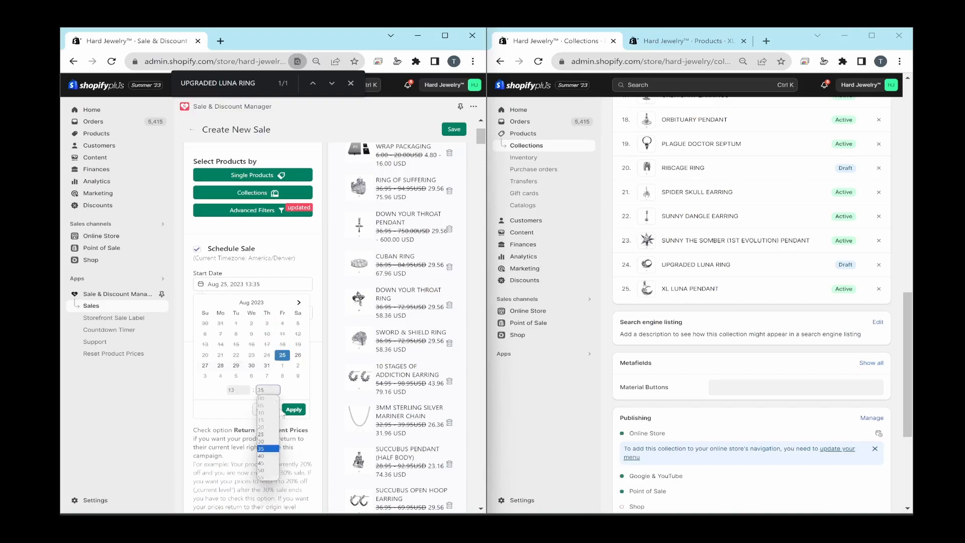
left_click(261, 441)
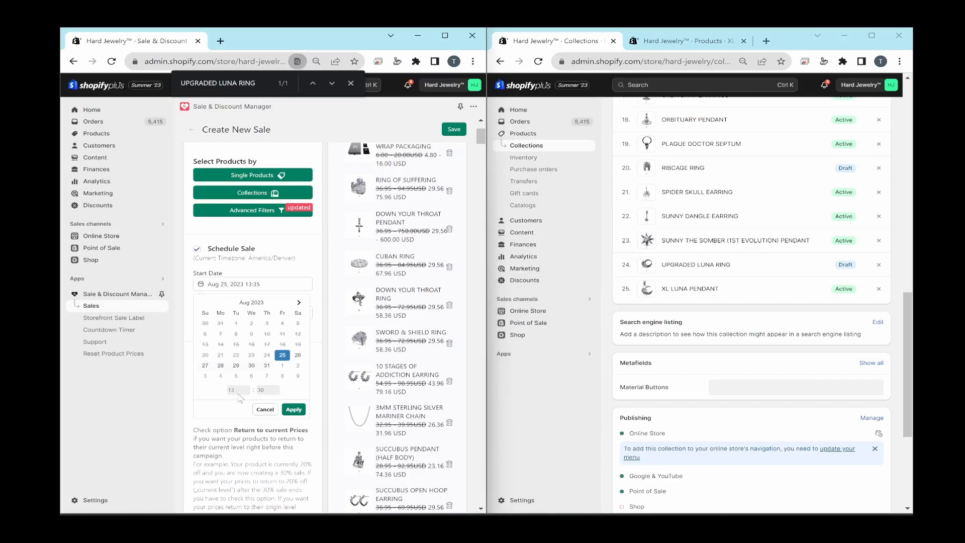
left_click(293, 410)
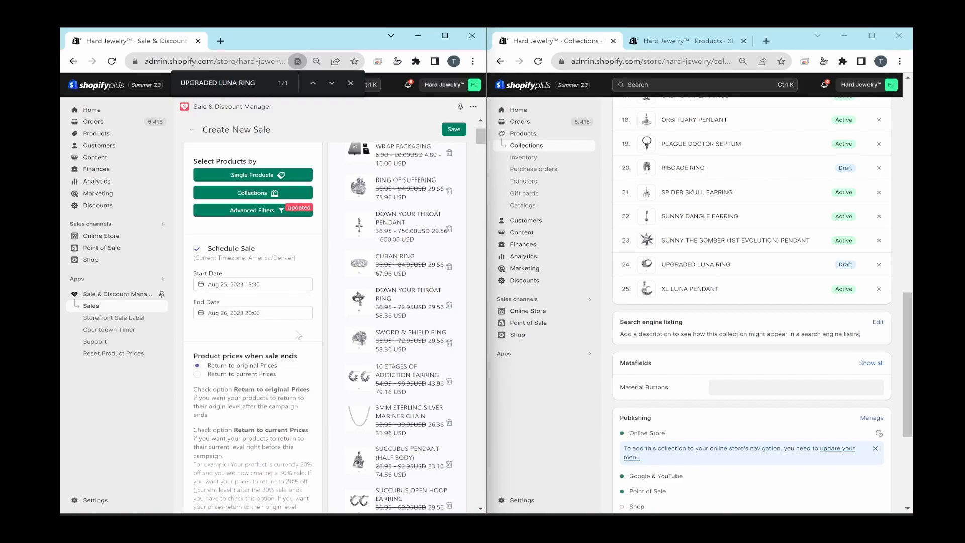
scroll(276, 335, "up", 2)
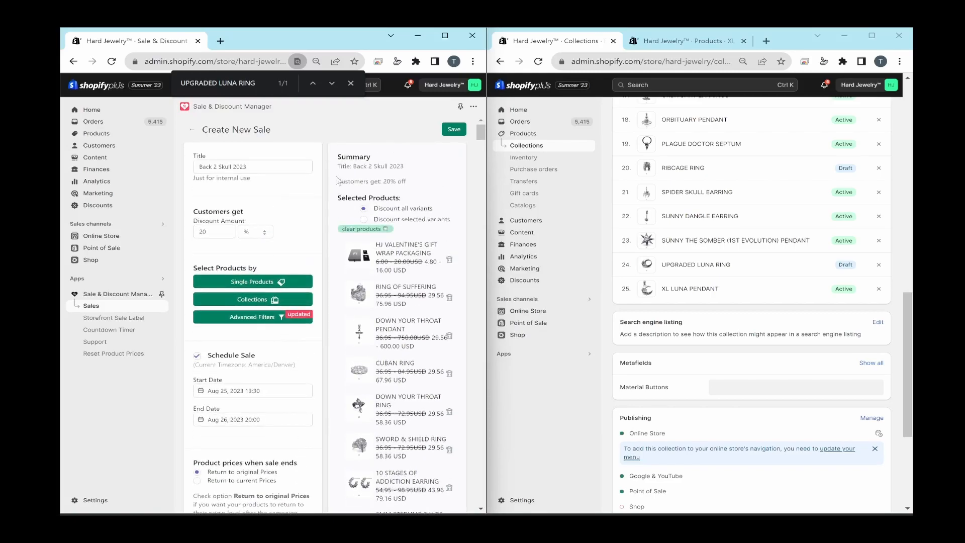
left_click(453, 130)
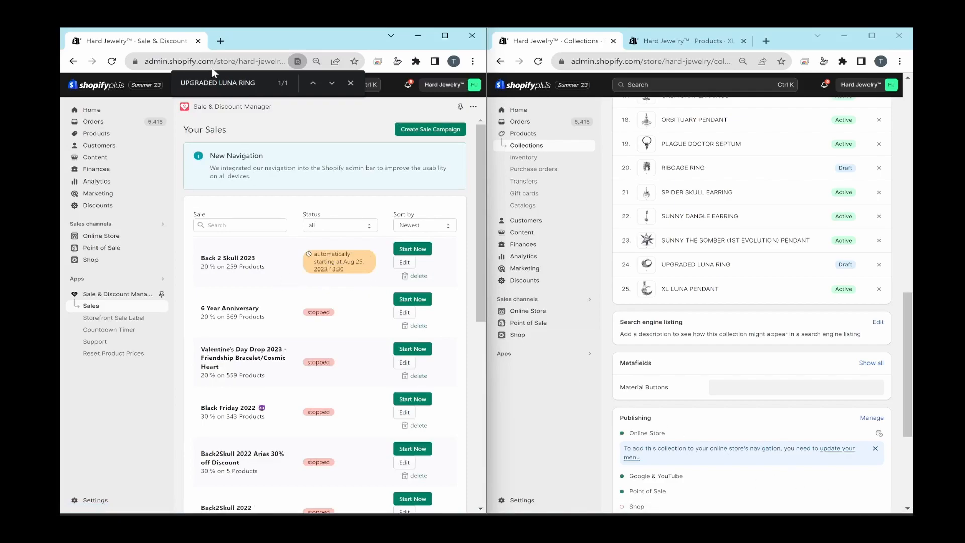
- Open the hard.jewelry storefront in a new tab and look through the products on its home page
left_click(220, 41)
type("hard.jewelry")
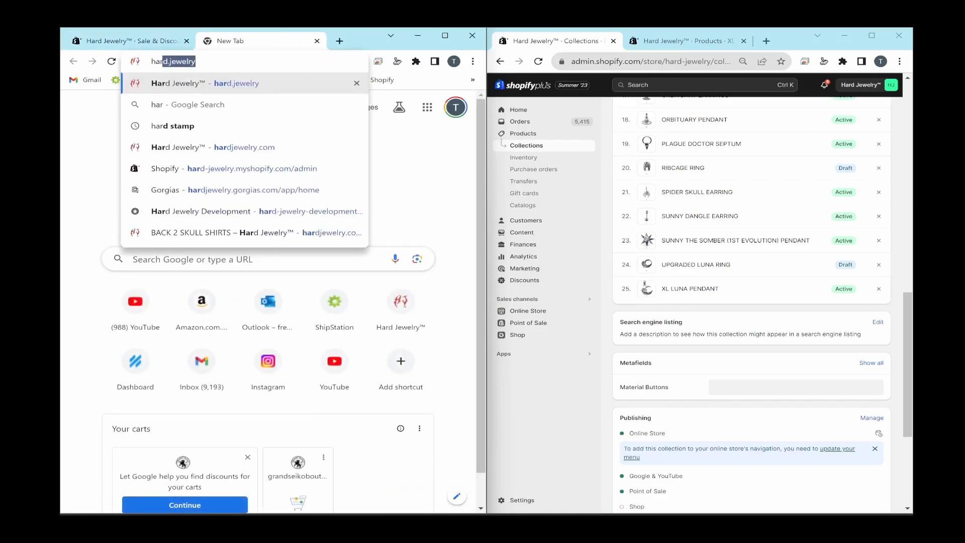
key("Return")
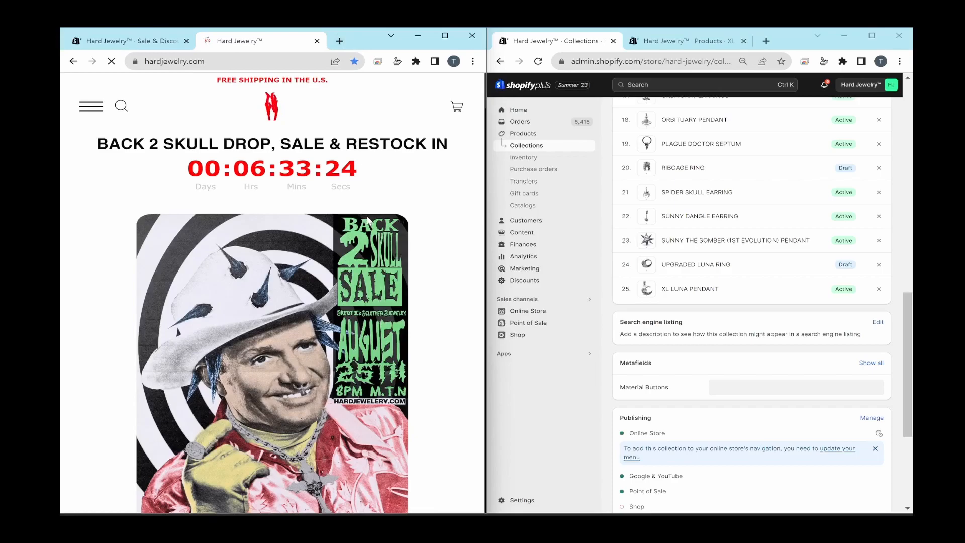
scroll(366, 221, "down", 15)
scroll(377, 244, "down", 13)
scroll(351, 223, "up", 20)
scroll(310, 198, "up", 10)
scroll(444, 205, "down", 20)
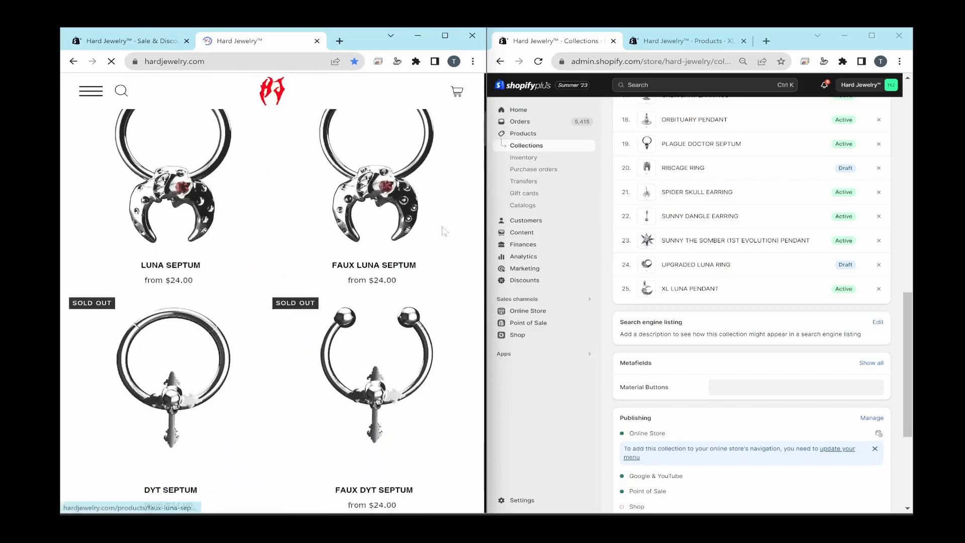
scroll(380, 287, "down", 3)
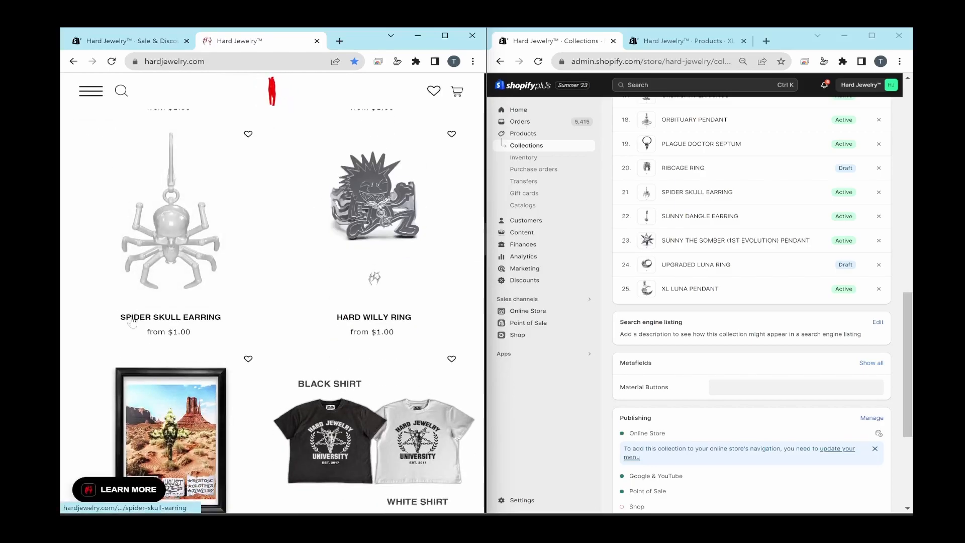
- Examine the SPIDER SKULL EARRING and BACK 2 SKULL 24"x36" POSTERS prices, and open the poster's product page in a separate tab
left_click_drag(146, 332, 204, 334)
left_click(206, 336)
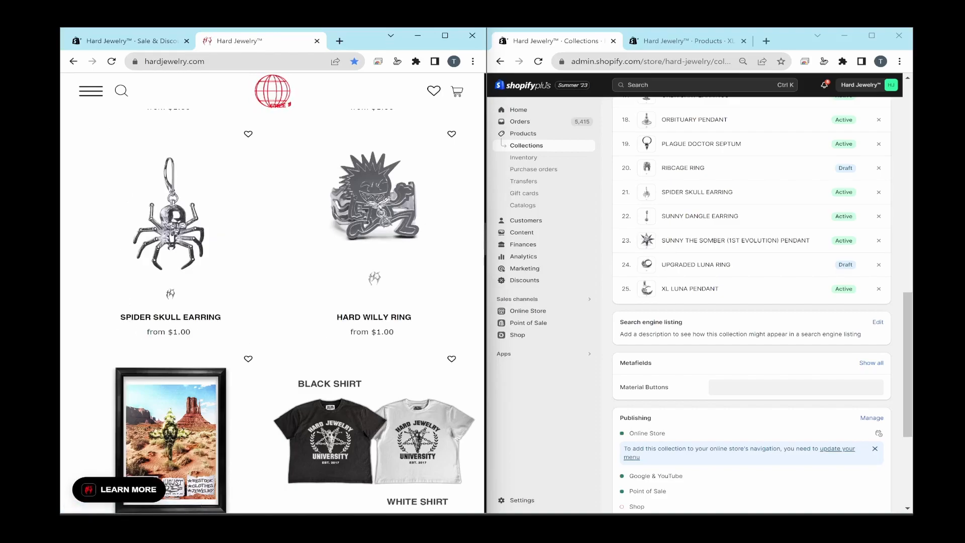
scroll(173, 343, "down", 4)
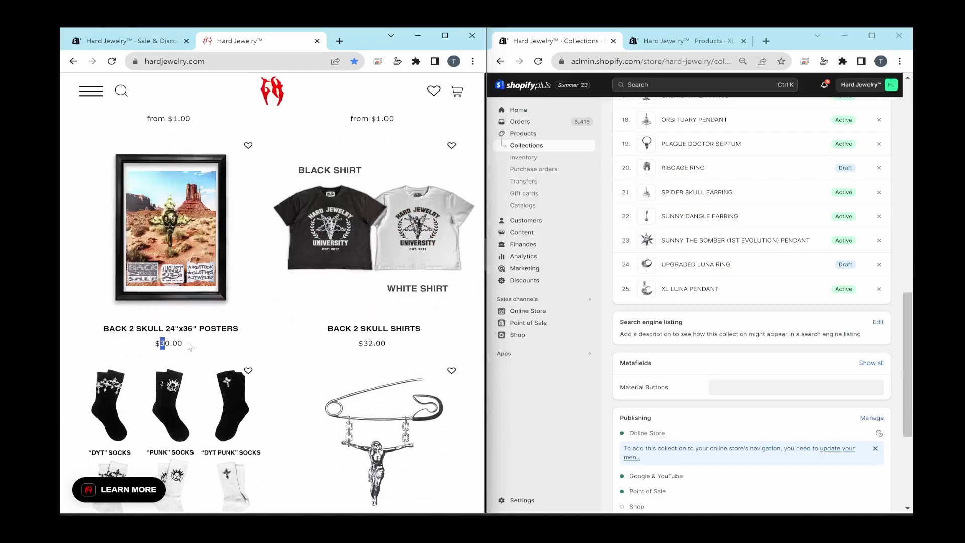
left_click_drag(154, 343, 183, 343)
scroll(278, 326, "down", 8)
scroll(279, 325, "up", 8)
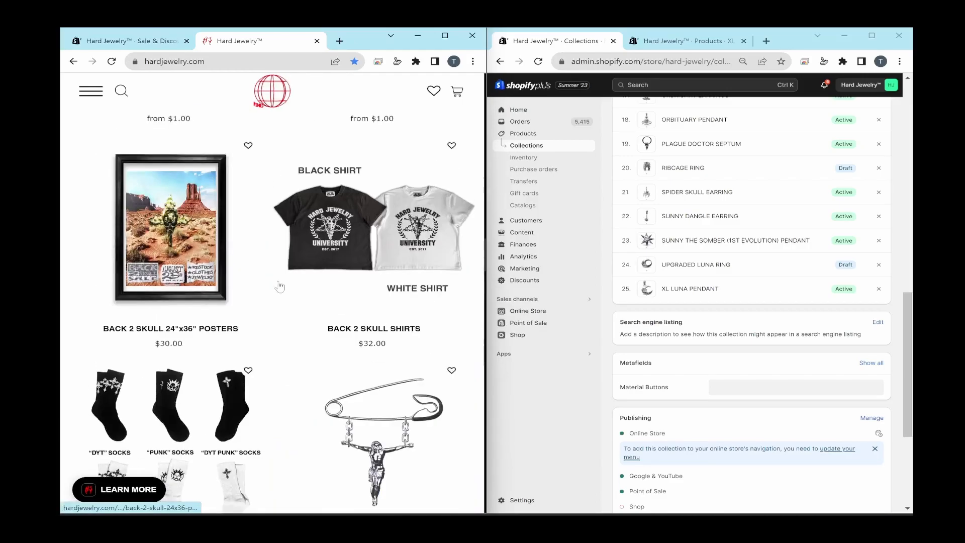
middle_click(266, 206)
- Open the storefront's Pendants collection, look through its prices, and return to the start of the BACK 2 SKULL 2023 collection page
scroll(286, 196, "up", 1)
scroll(286, 196, "up", 15)
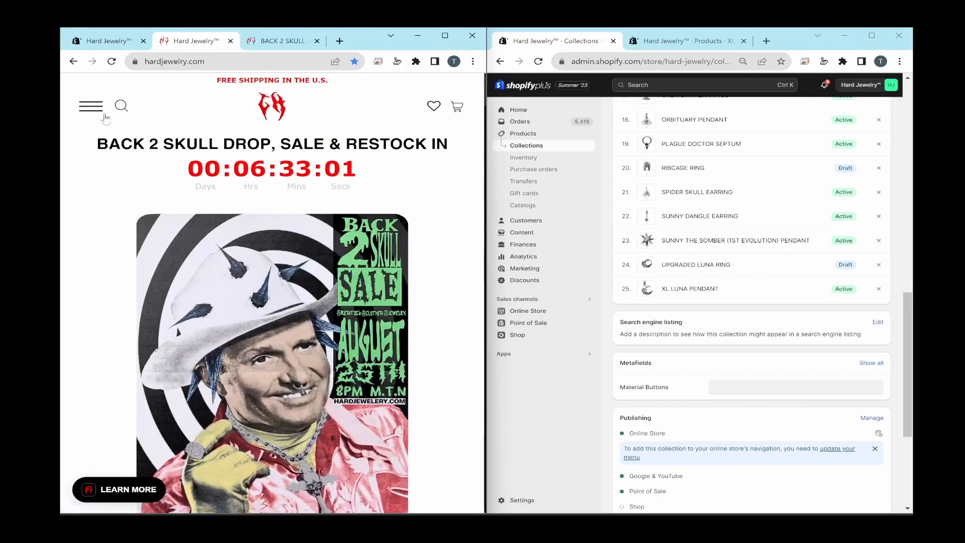
left_click(91, 105)
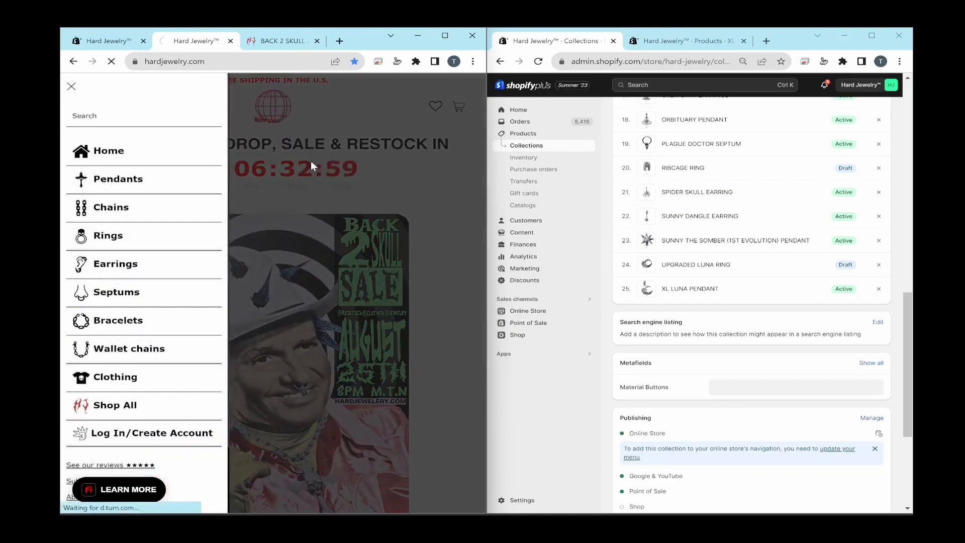
scroll(318, 295, "down", 9)
scroll(318, 295, "down", 9)
scroll(312, 292, "up", 3)
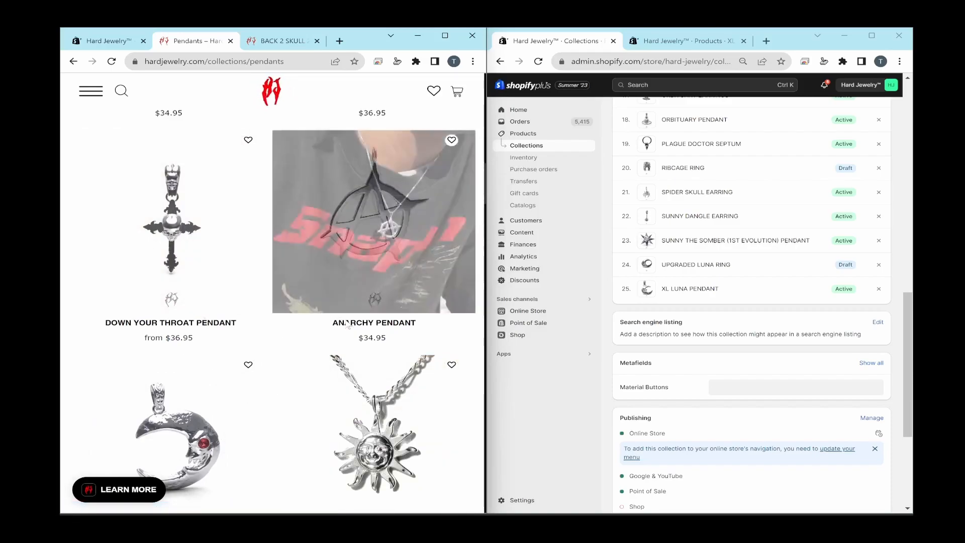
scroll(714, 196, "up", 2)
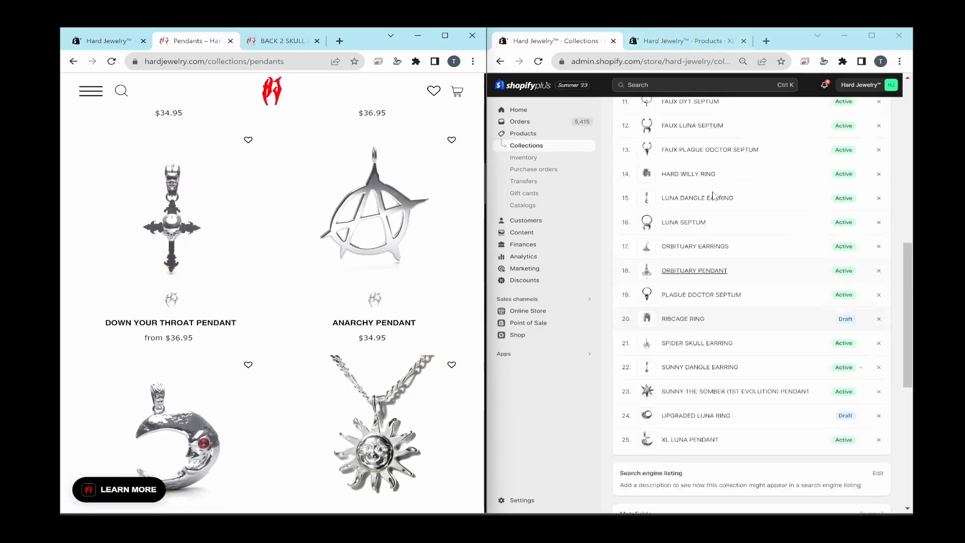
scroll(715, 196, "up", 10)
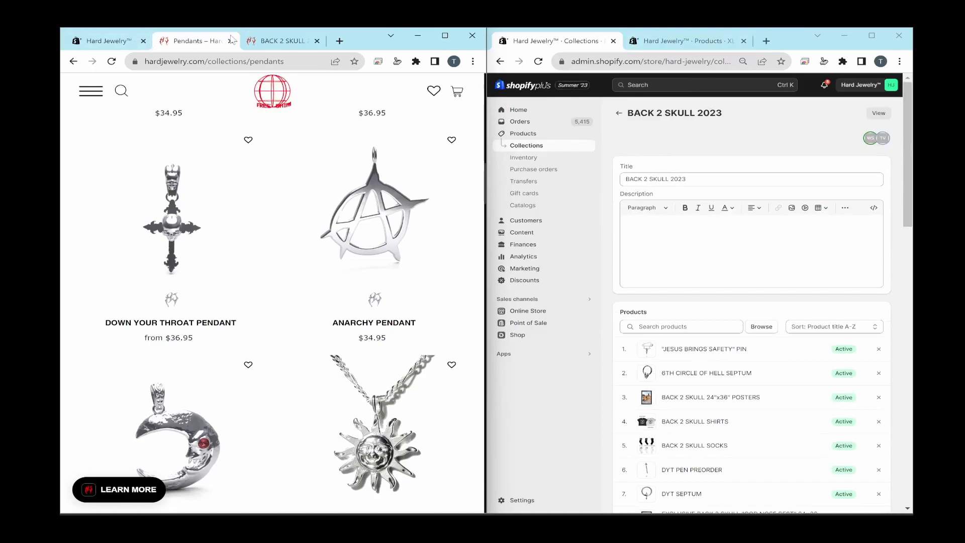
- Open the saved Back 2 Skull 2023 sale for editing and examine its discounted product list from beginning to end
left_click(115, 41)
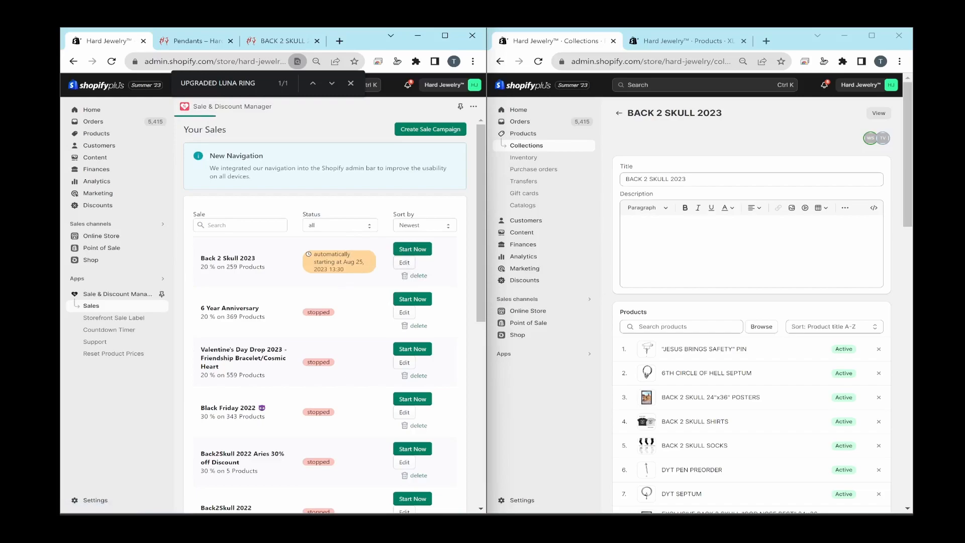
left_click(404, 262)
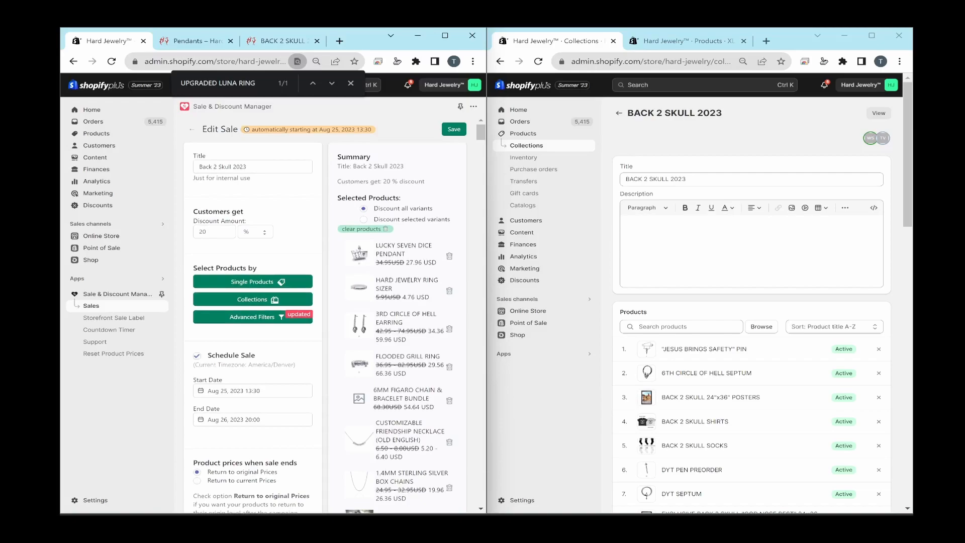
left_click_drag(375, 244, 441, 269)
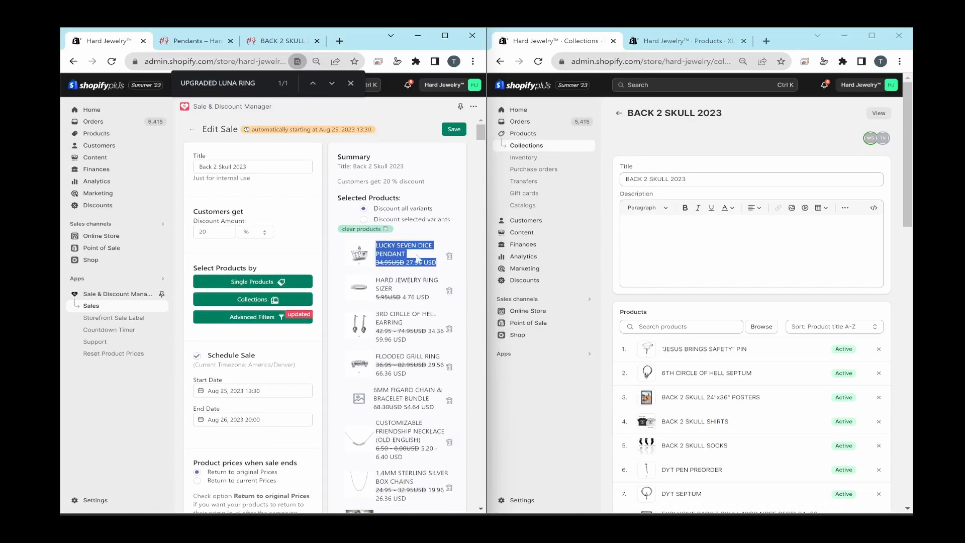
left_click_drag(480, 137, 471, 511)
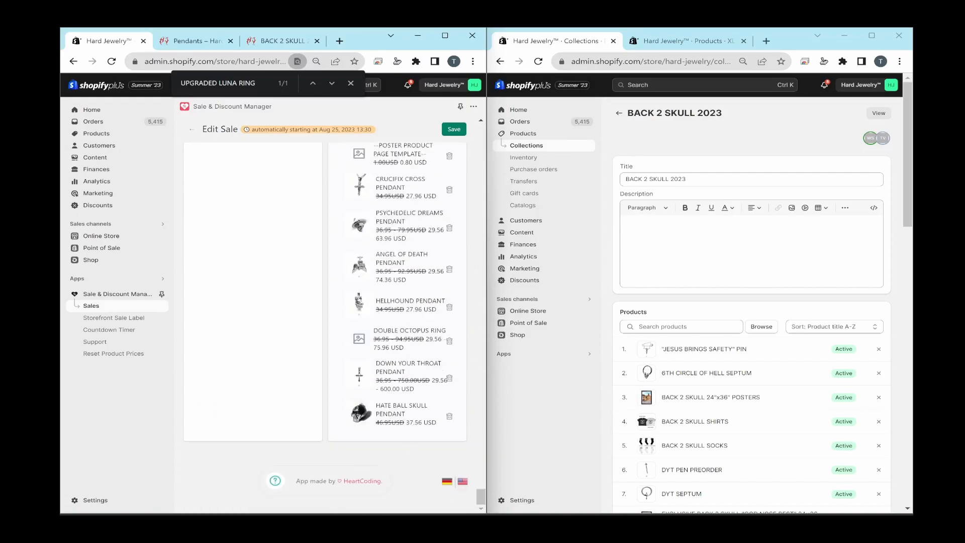
triple_click(402, 409)
left_click(465, 459)
left_click_drag(481, 496, 480, 421)
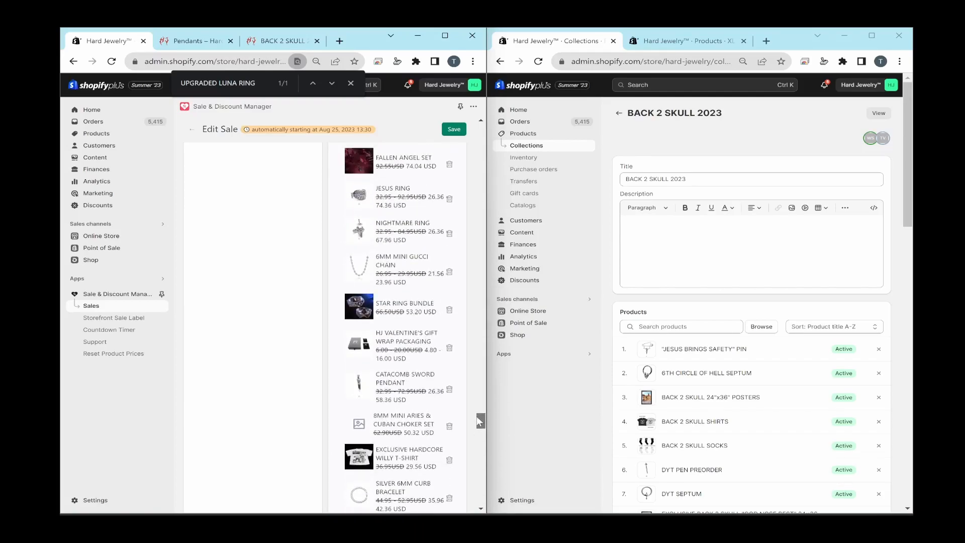
left_click_drag(477, 417, 479, 388)
left_click_drag(477, 386, 479, 122)
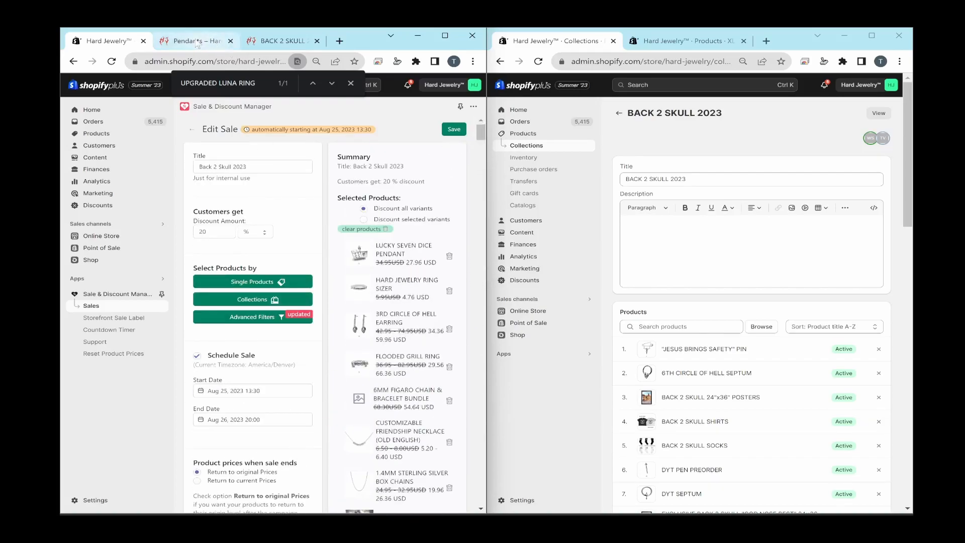
- Check the sale's schedule settings and the system calendar, and return to the storefront's Pendants page
scroll(417, 198, "down", 2)
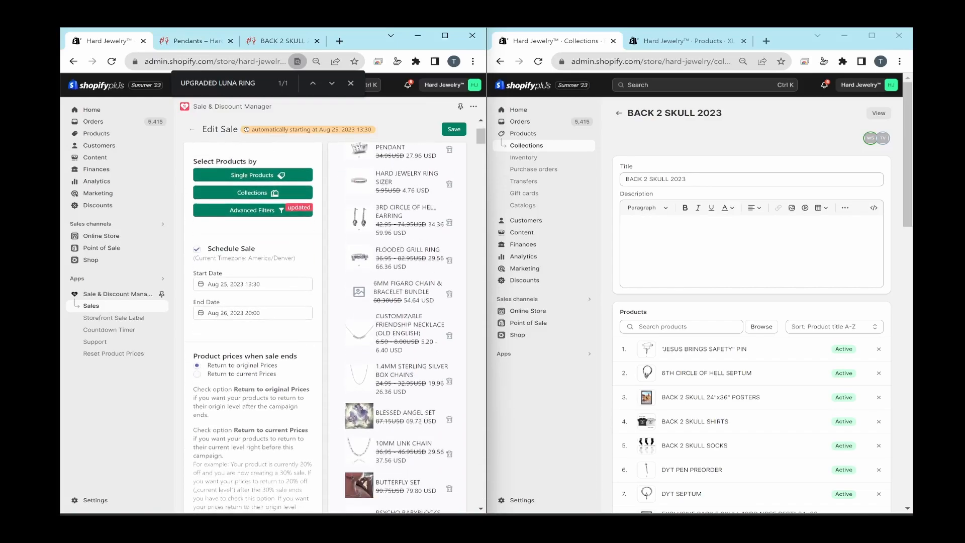
left_click_drag(481, 139, 484, 143)
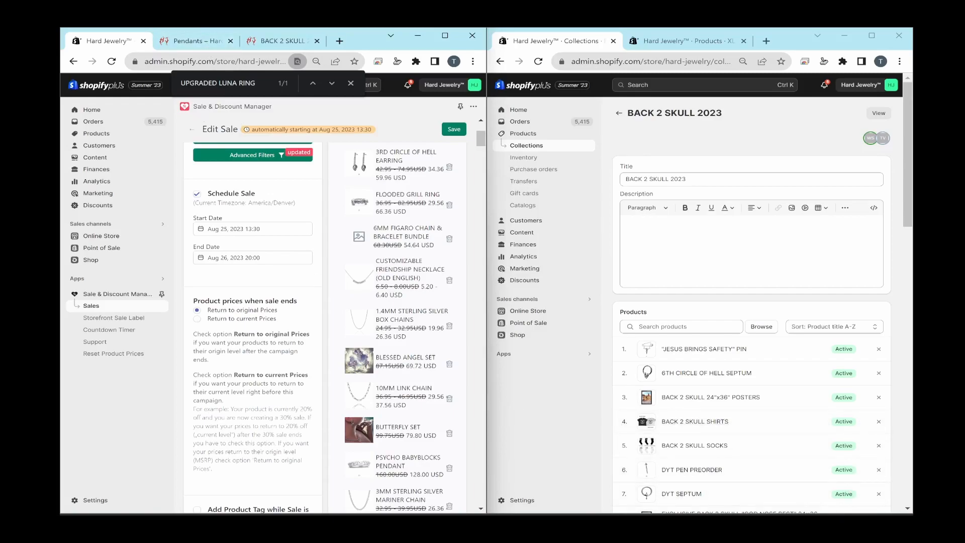
key("super+n")
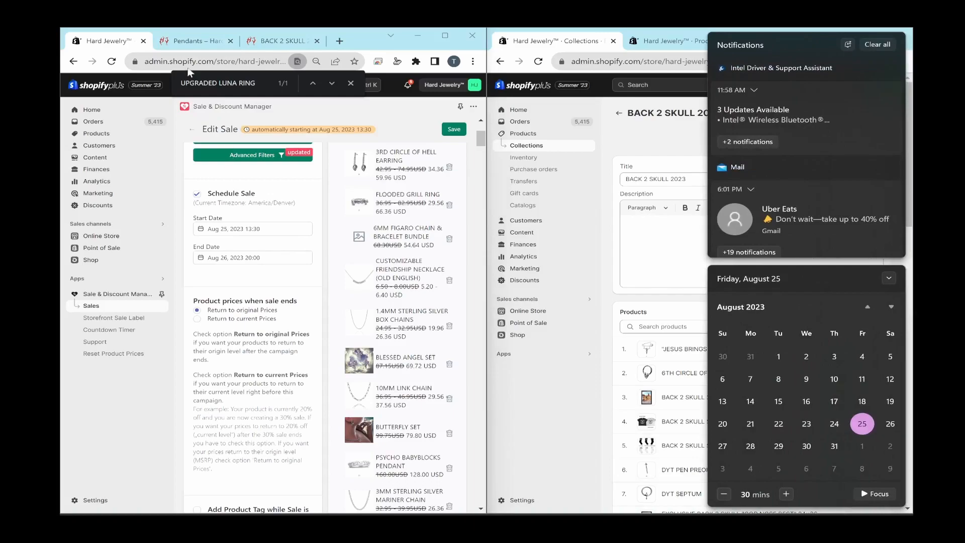
left_click(196, 41)
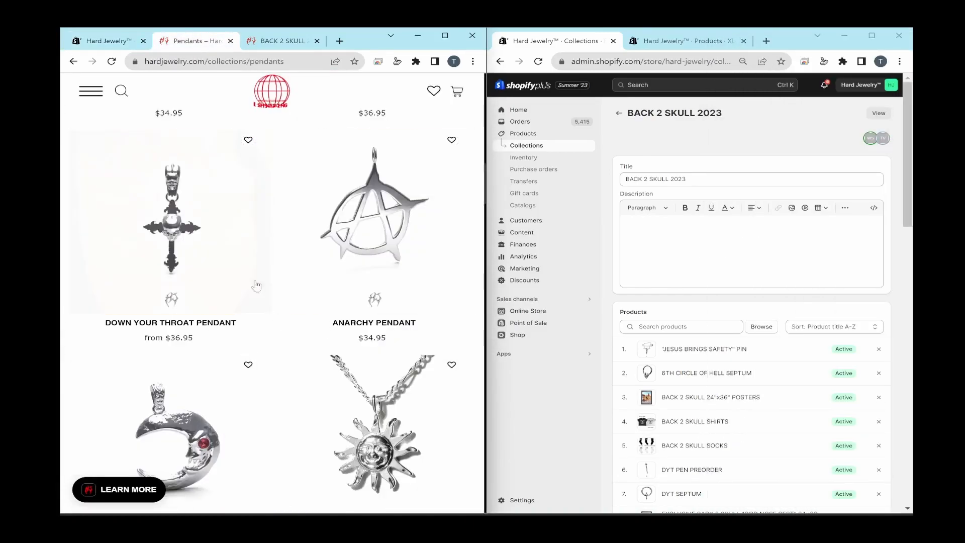
- Look through the product prices in the storefront's Pendants collection before the sale is started
scroll(283, 340, "down", 10)
scroll(291, 293, "down", 5)
left_click(90, 91)
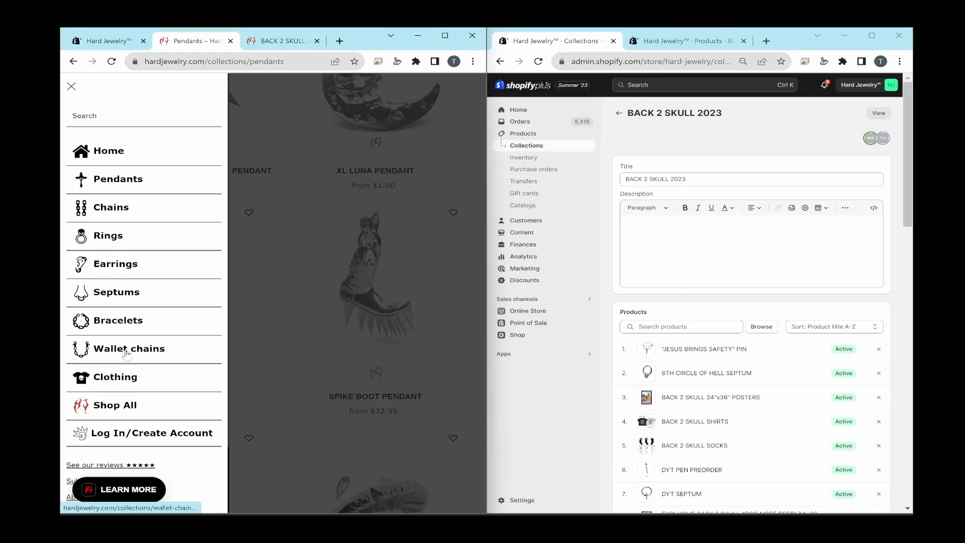
left_click(302, 185)
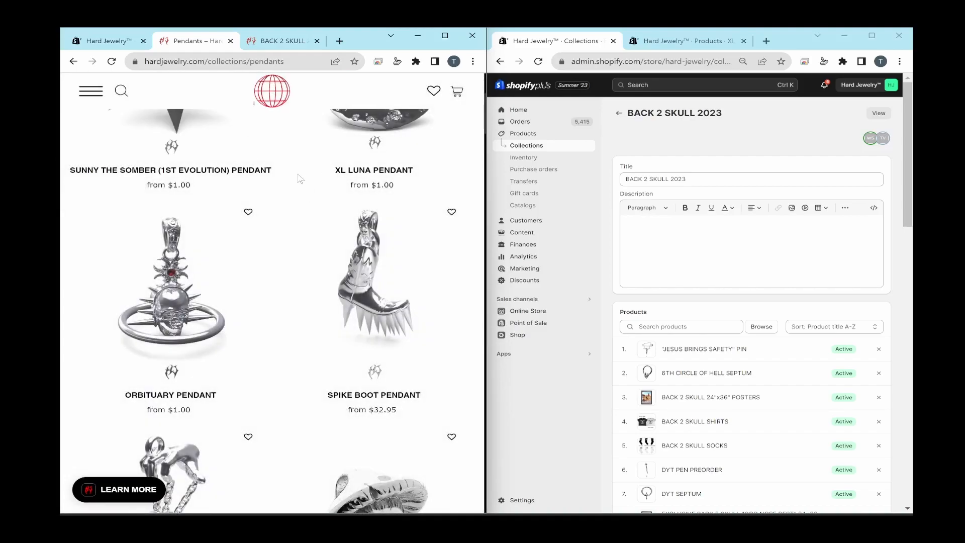
scroll(296, 194, "down", 4)
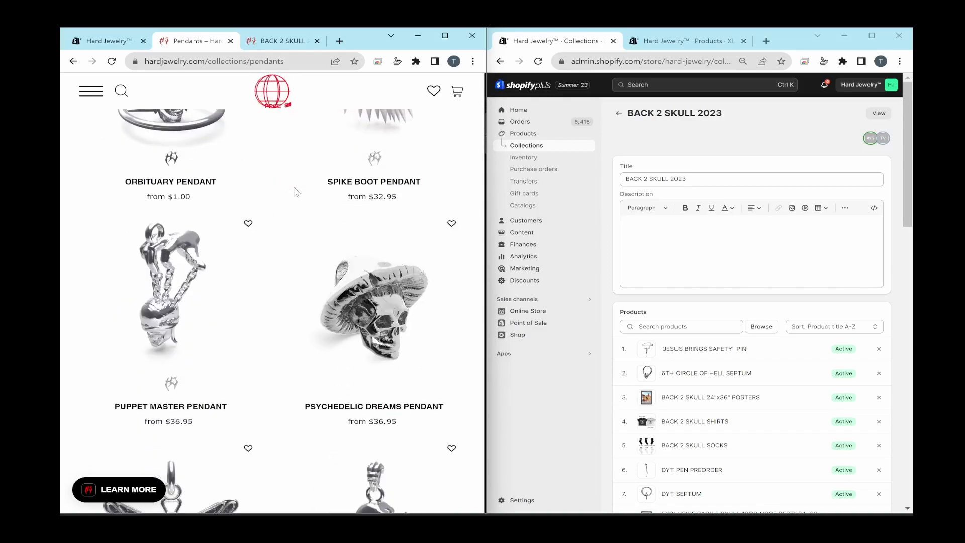
scroll(291, 203, "down", 3)
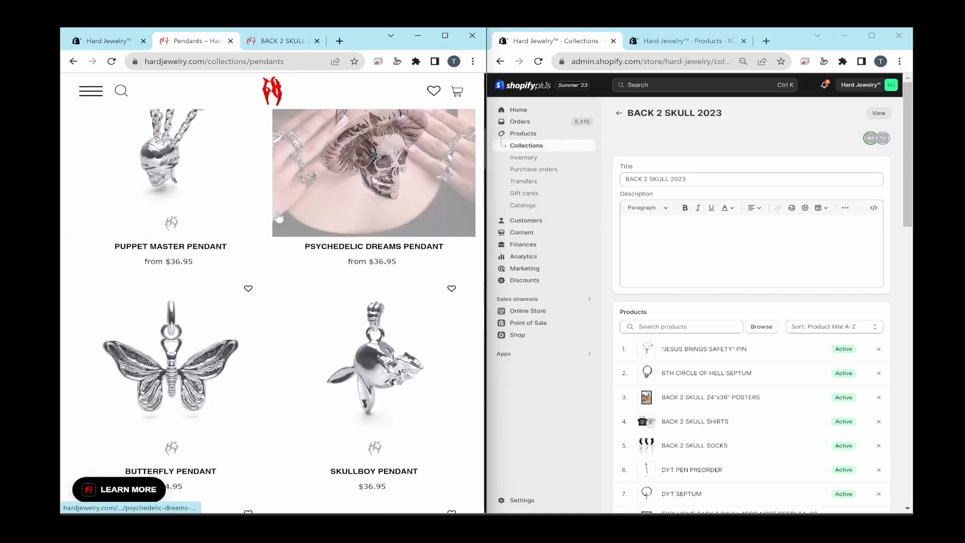
scroll(273, 209, "up", 5)
scroll(274, 209, "up", 2)
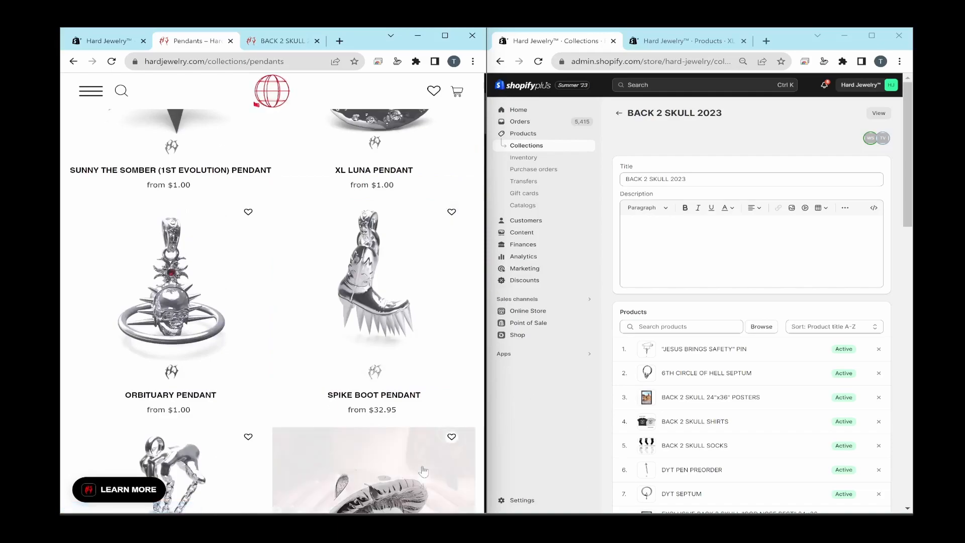
left_click(472, 525)
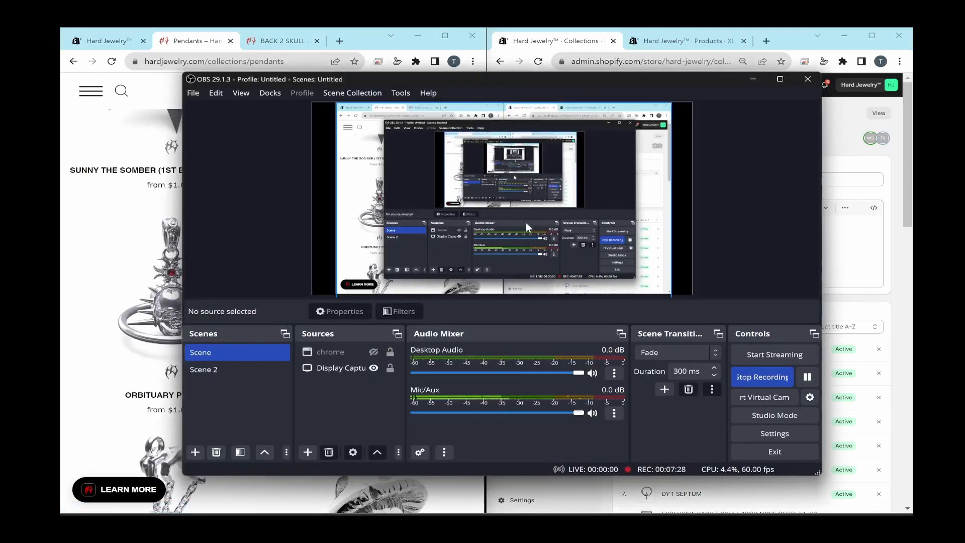
left_click(765, 375)
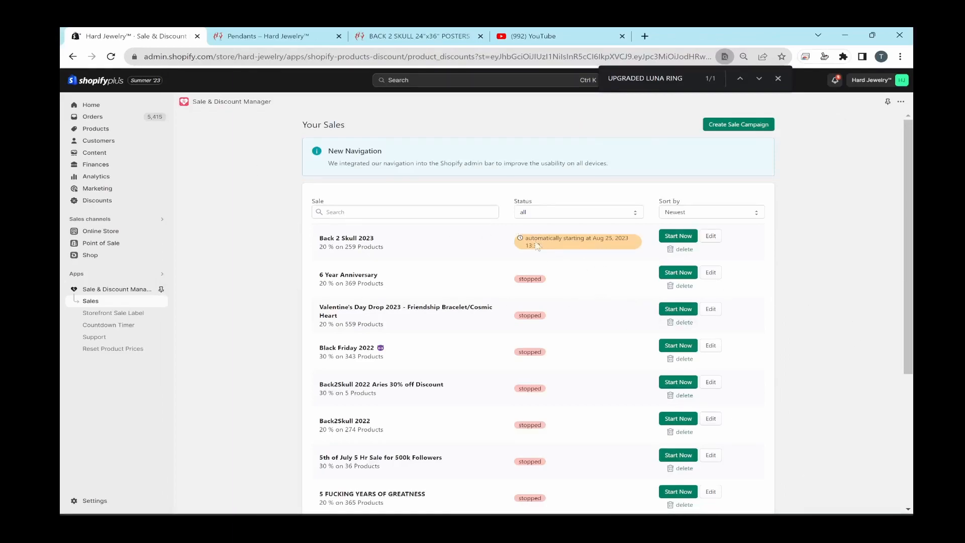
- Start the Back 2 Skull 2023 sale immediately and reload the storefront's Pendants collection
left_click(678, 236)
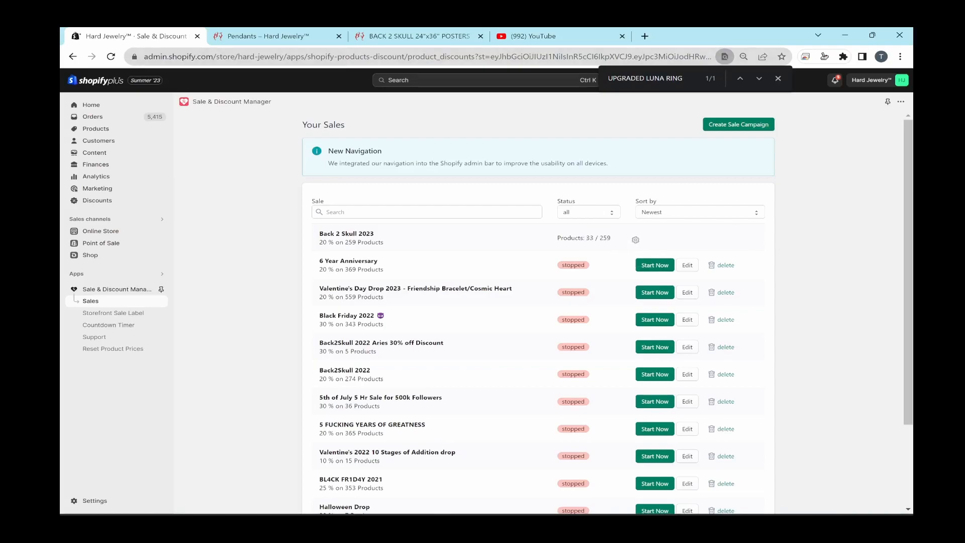
key("ctrl+Tab")
left_click(111, 56)
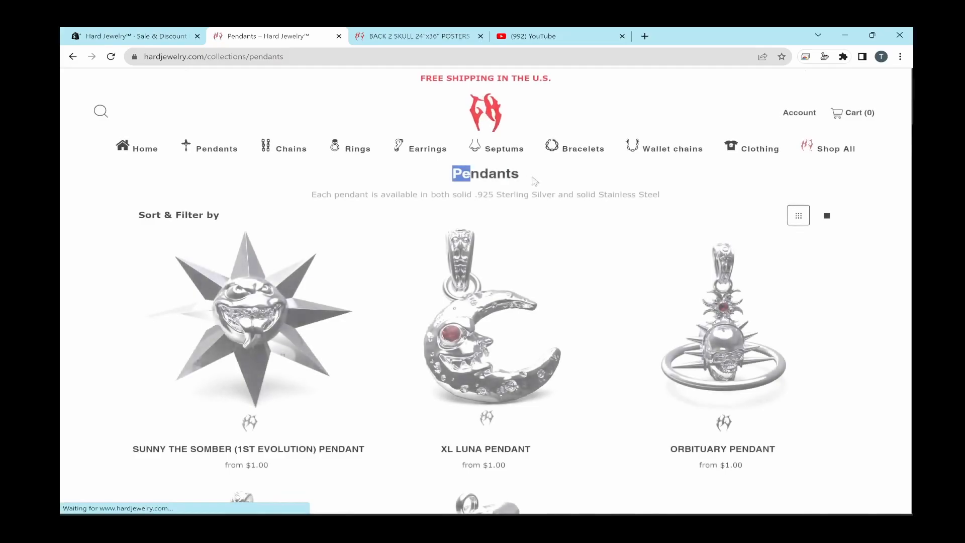
- Examine the Pendants collection for 20% discount labels and reduced prices, including the Butterfly Pendant's sale price
scroll(534, 182, "down", 10)
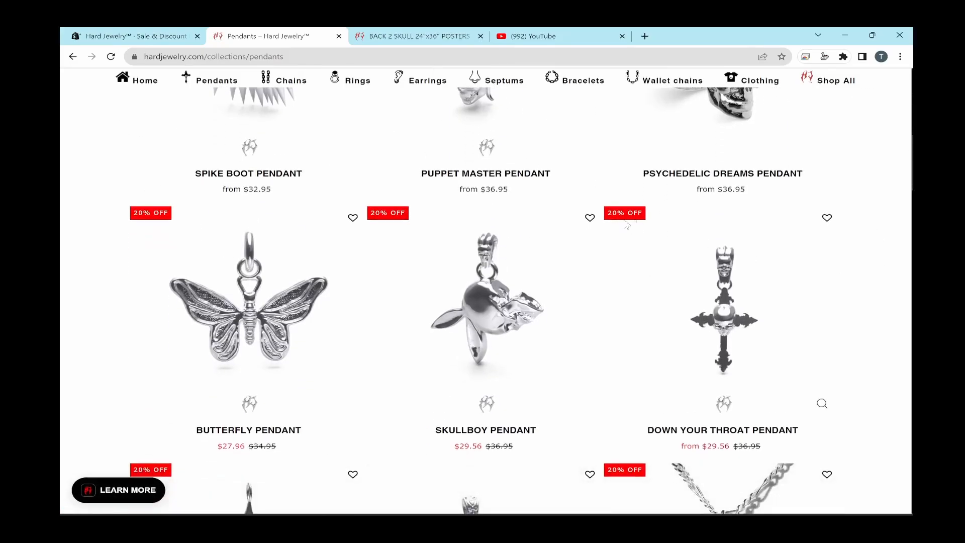
scroll(248, 350, "down", 3)
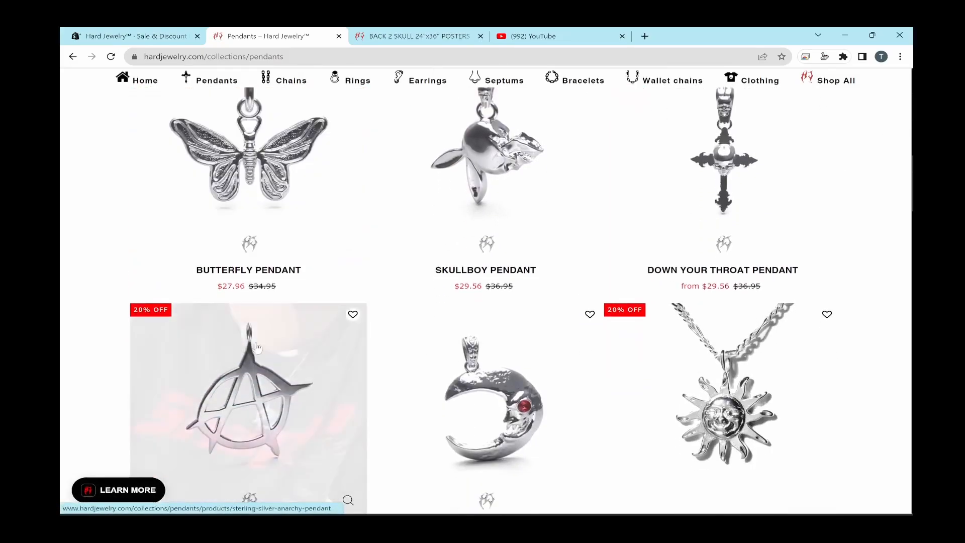
scroll(248, 351, "up", 2)
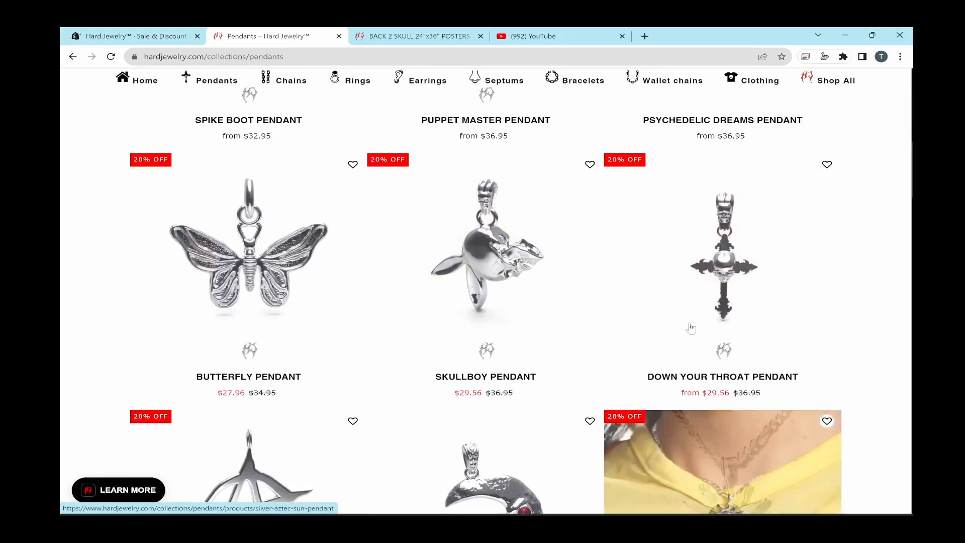
left_click_drag(223, 393, 282, 396)
left_click(285, 397)
left_click(282, 396)
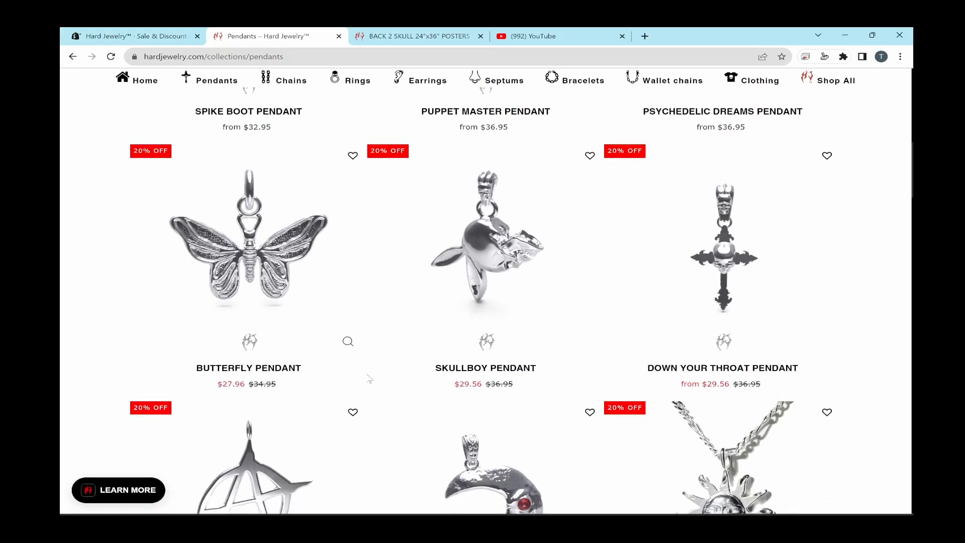
scroll(351, 312, "down", 5)
scroll(337, 276, "down", 15)
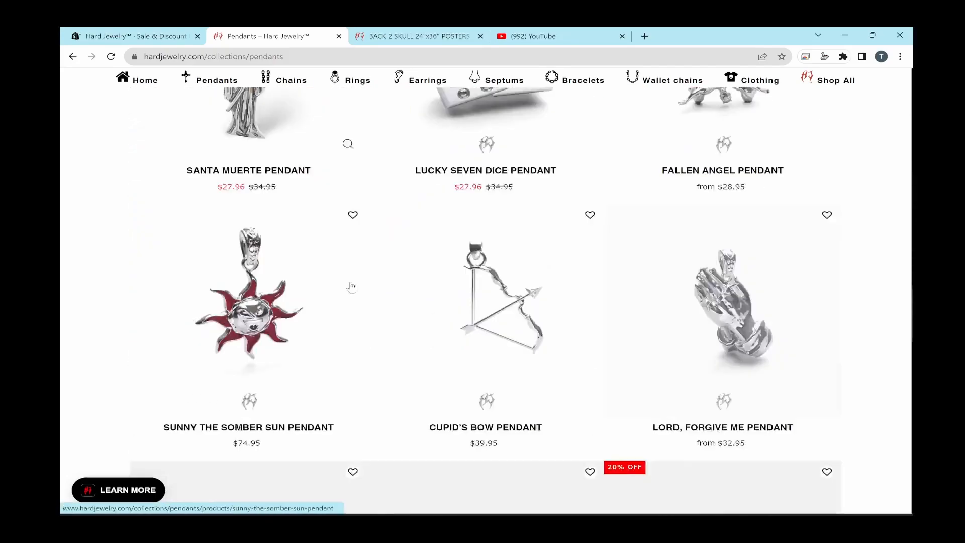
scroll(347, 289, "up", 11)
scroll(338, 260, "up", 5)
- Open the storefront's Chains collection and look through its products for discounted prices
left_click(283, 78)
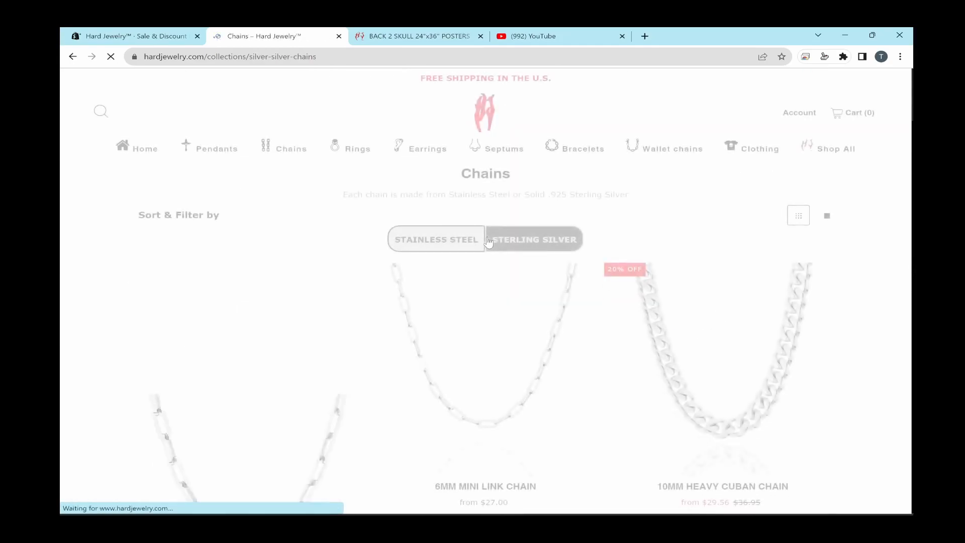
scroll(537, 263, "down", 7)
scroll(537, 264, "down", 5)
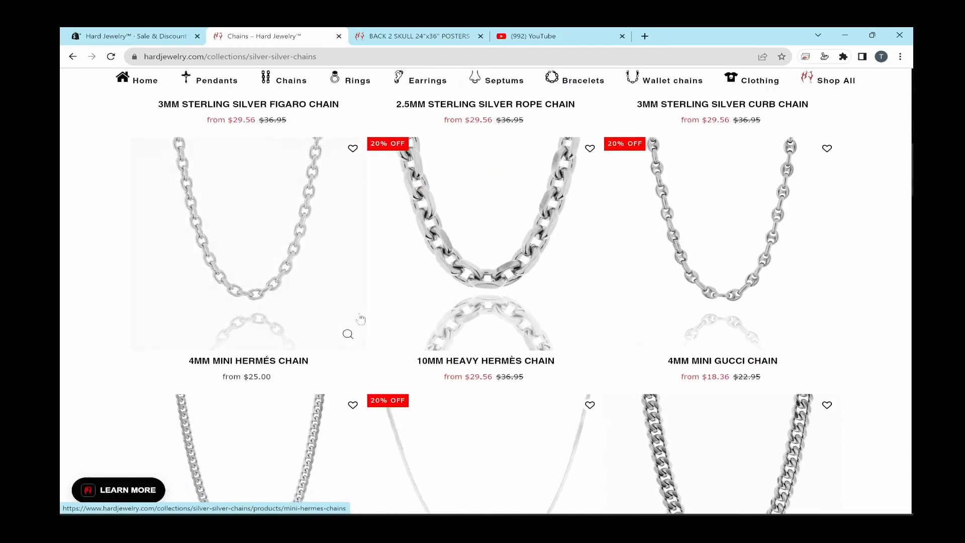
scroll(463, 318, "down", 4)
scroll(463, 318, "down", 11)
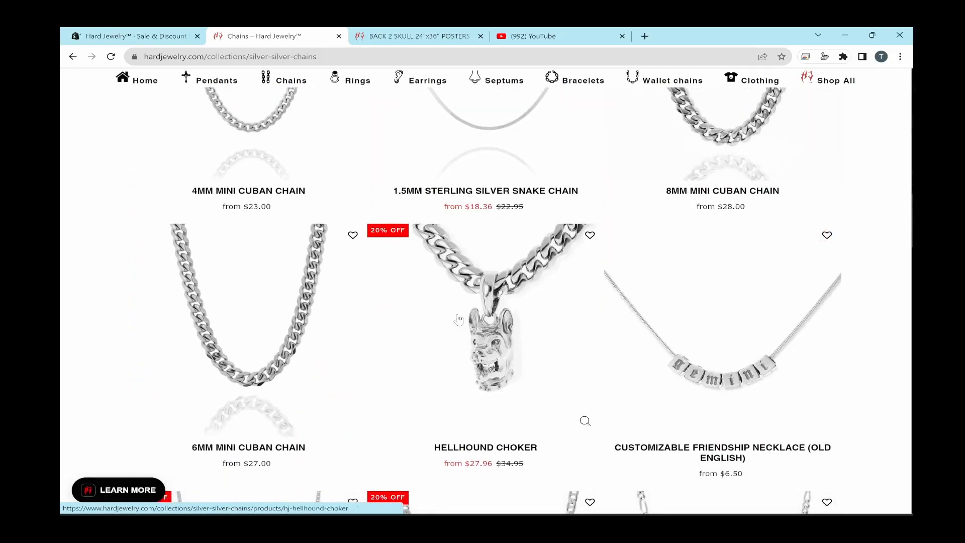
scroll(703, 315, "down", 4)
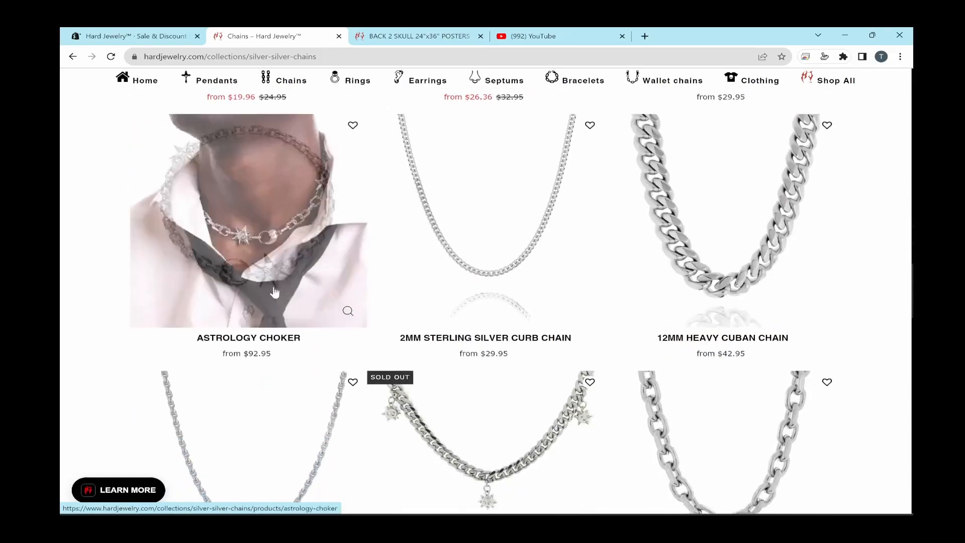
- Reload the Chains collection, recheck its prices, and view the Back 2 Skull 2023 sale's progress in the sales list
left_click(111, 56)
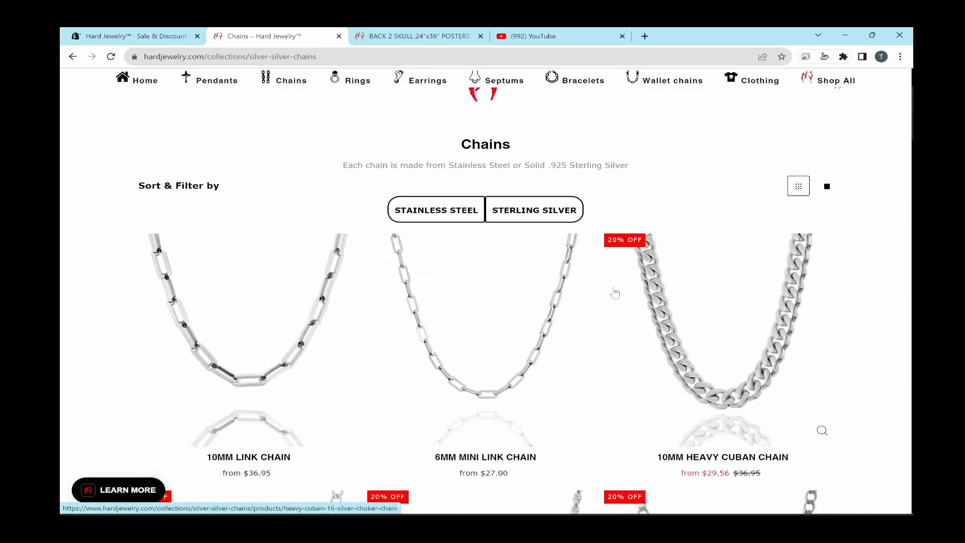
scroll(612, 289, "down", 18)
scroll(595, 287, "up", 3)
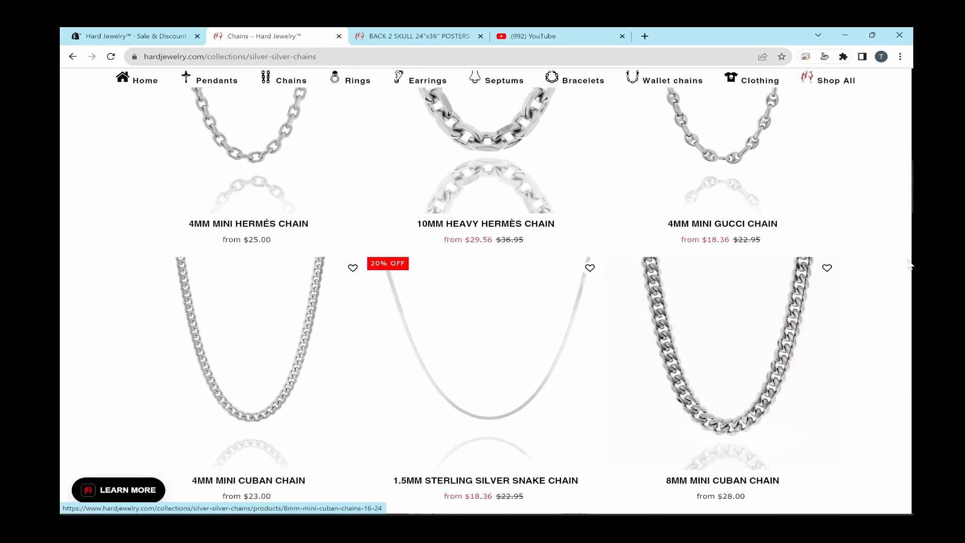
scroll(865, 301, "up", 4)
left_click(149, 38)
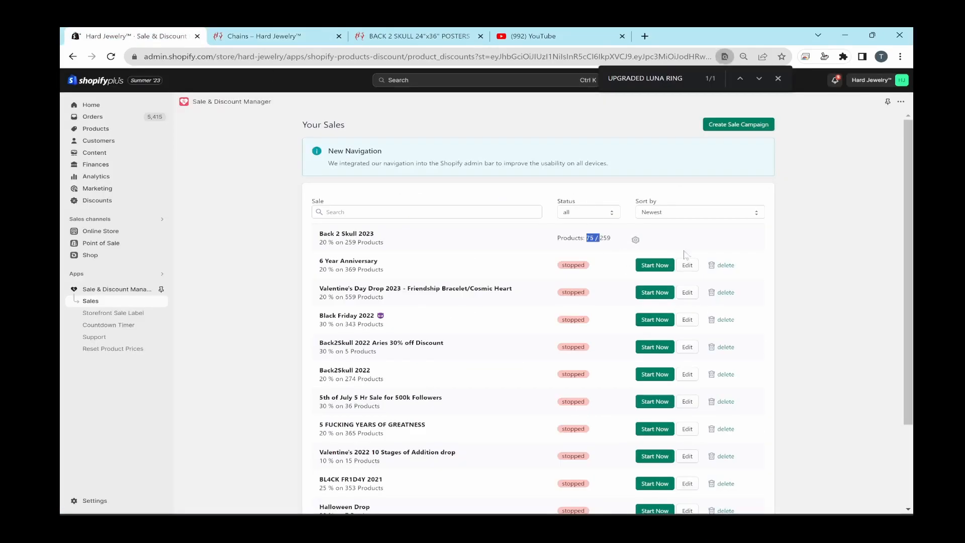
- From the Chains page, open Rings, Earrings, Septums, Bracelets, Wallet chains and Clothing in separate tabs, and show the Rings collection
left_click(272, 36)
scroll(364, 201, "up", 6)
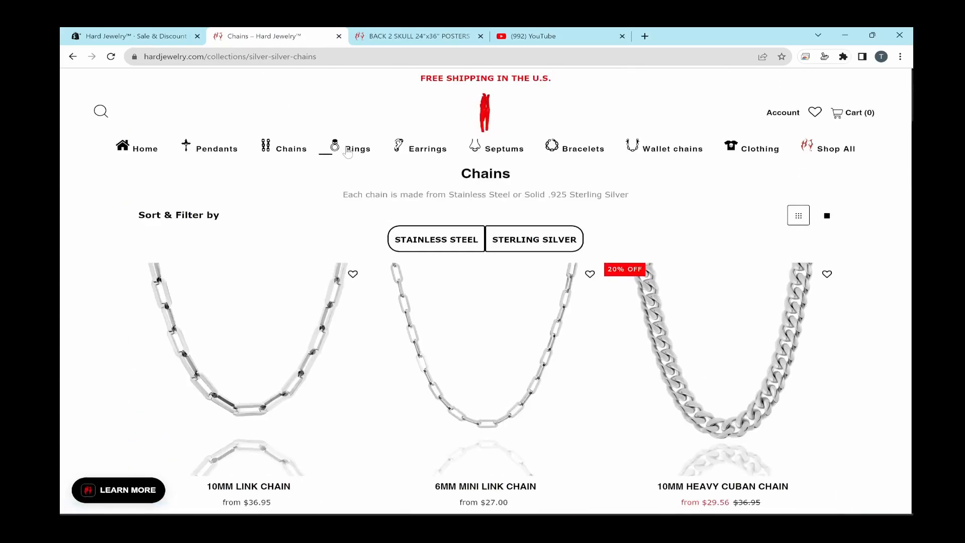
middle_click(362, 149)
middle_click(430, 150)
middle_click(499, 150)
middle_click(584, 149)
middle_click(673, 150)
middle_click(736, 150)
left_click(237, 36)
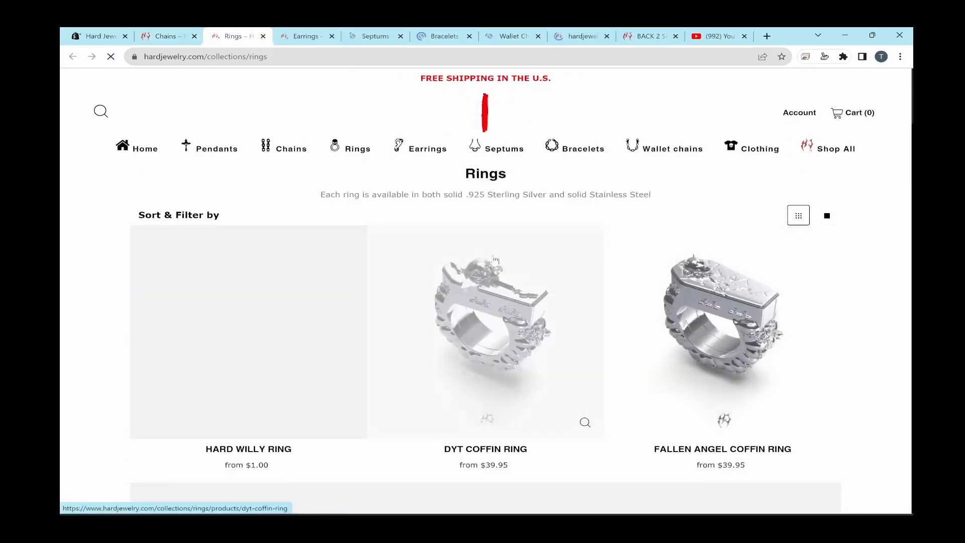
- Place the storefront window beside the BACK 2 SKULL 2023 collection window and examine that collection's product list to its end
left_click_drag(794, 36, 61, 249)
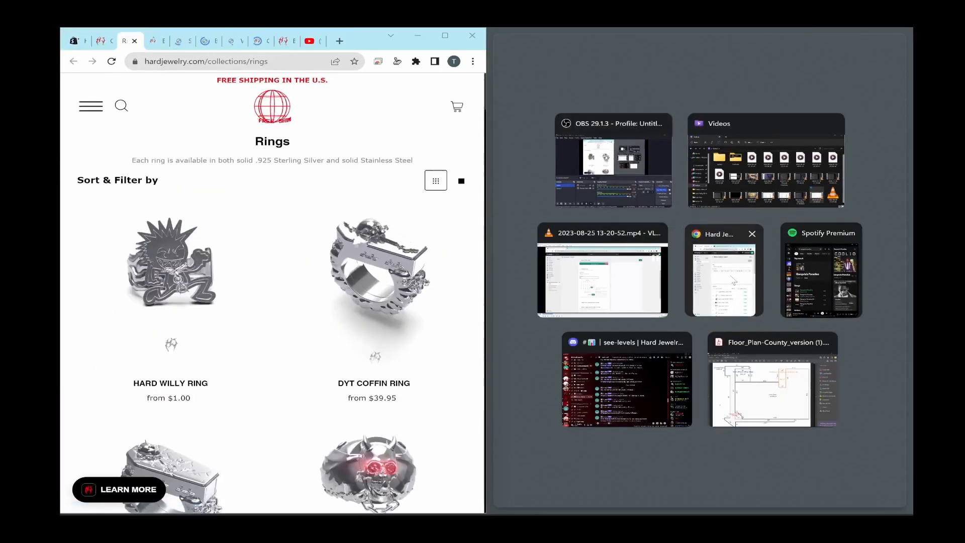
left_click(723, 271)
scroll(723, 271, "down", 3)
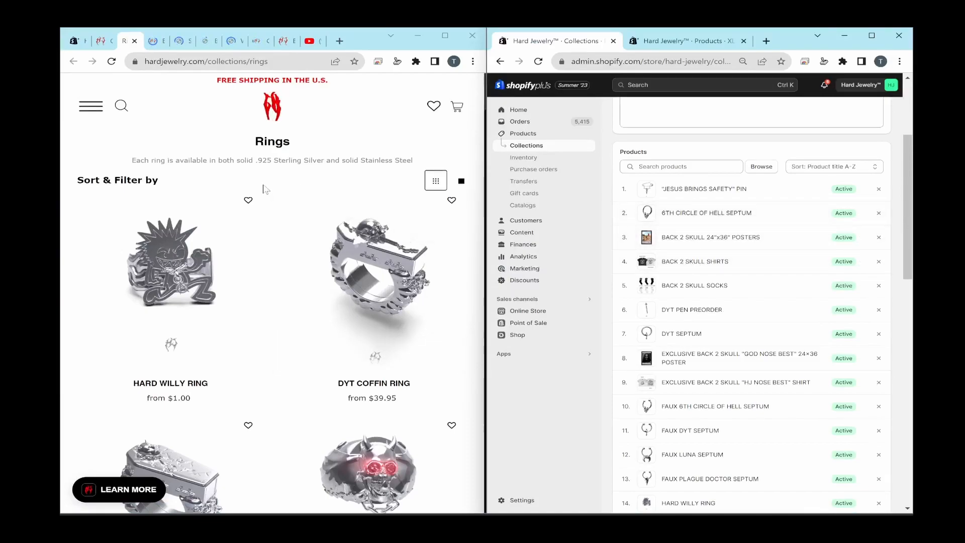
key("ctrl+1")
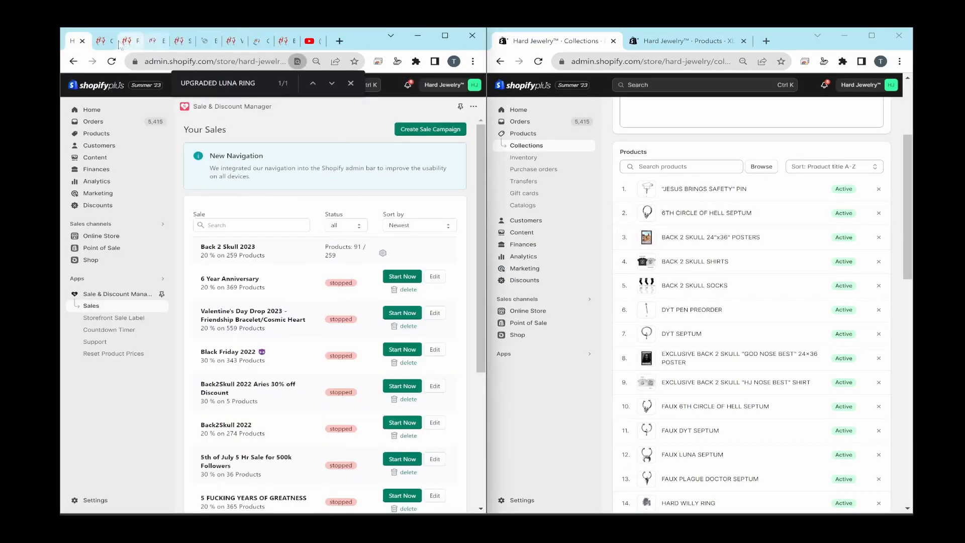
key("ctrl+2")
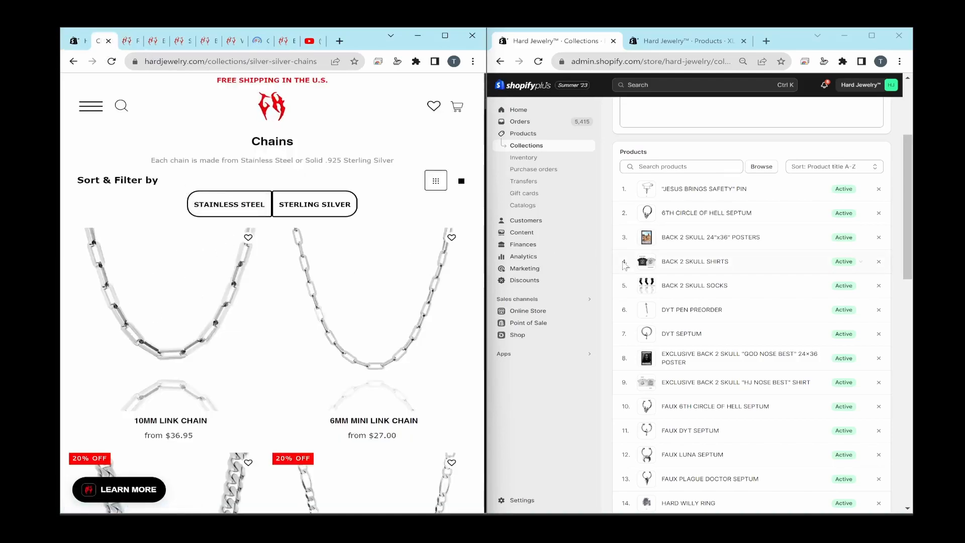
scroll(703, 216, "down", 5)
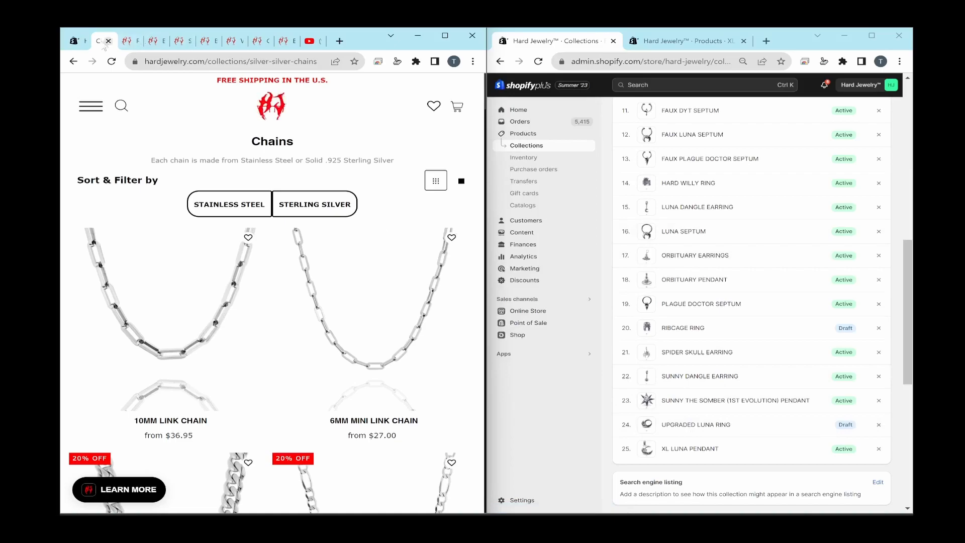
- Return to the sales list and check how many products the Back 2 Skull 2023 sale has processed
left_click(76, 42)
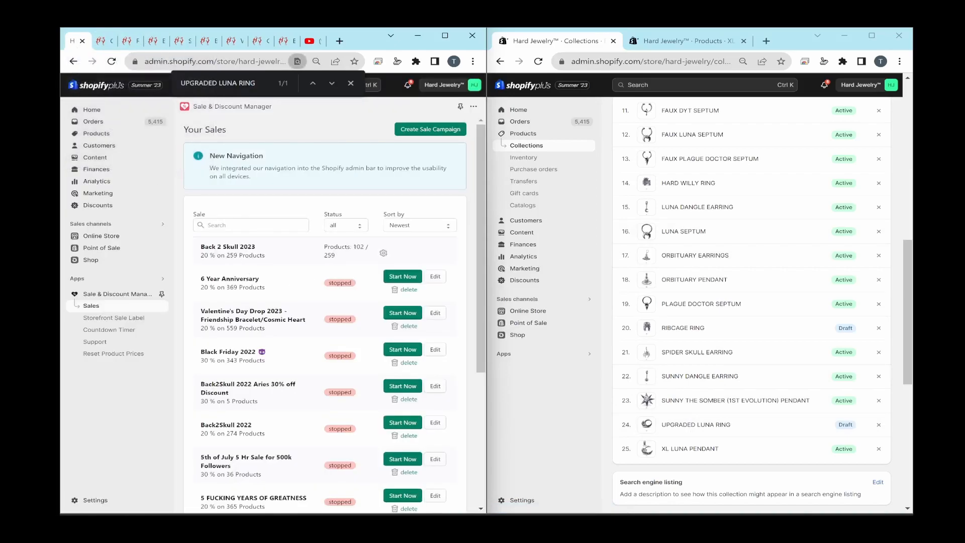
left_click_drag(203, 246, 265, 250)
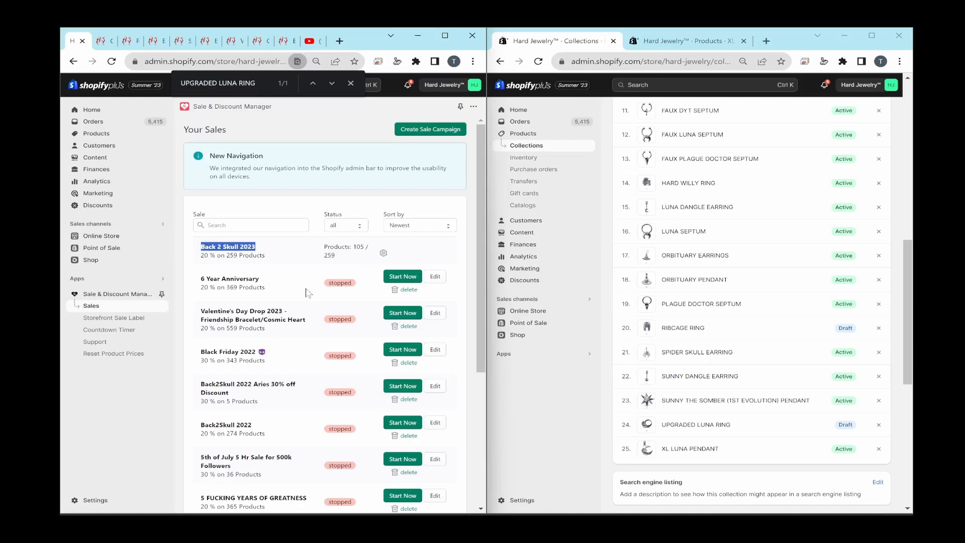
left_click_drag(323, 245, 356, 261)
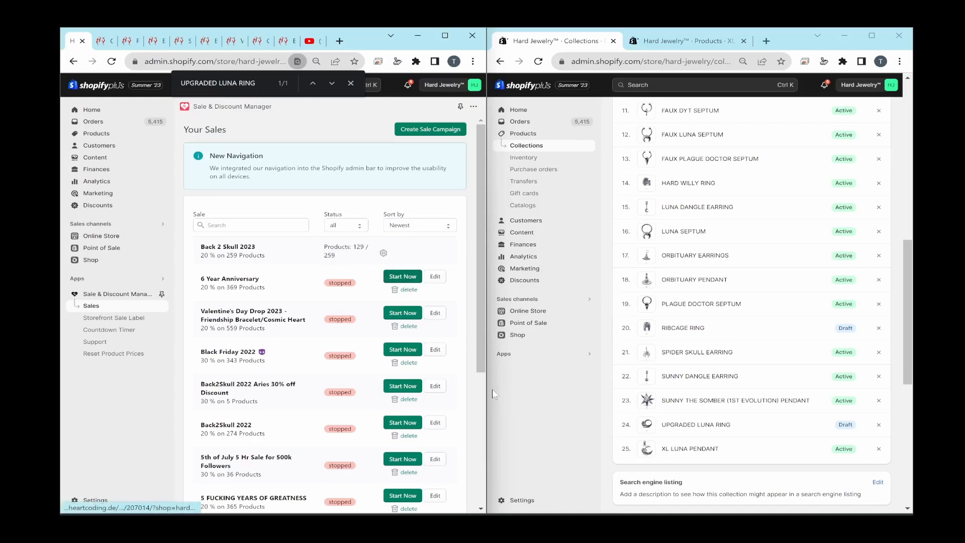
left_click(402, 522)
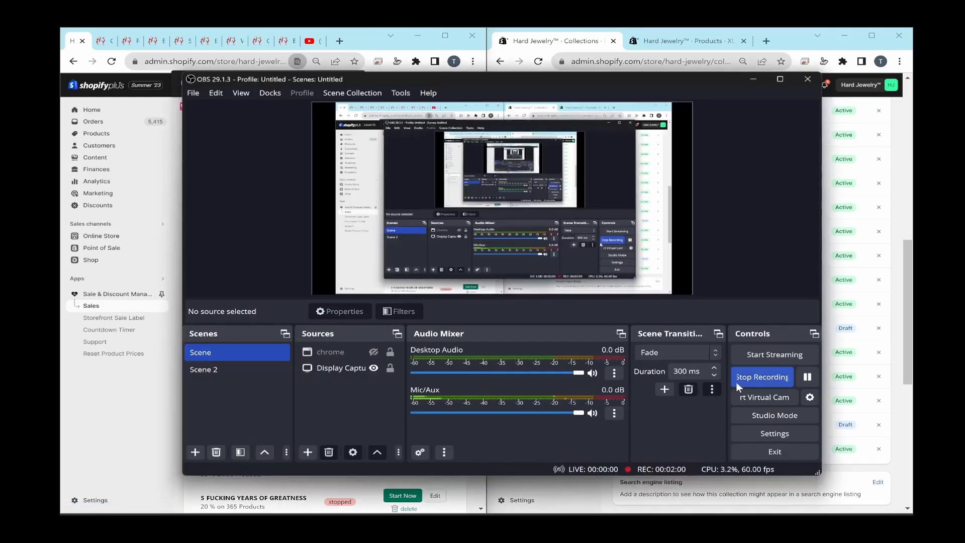
left_click(763, 377)
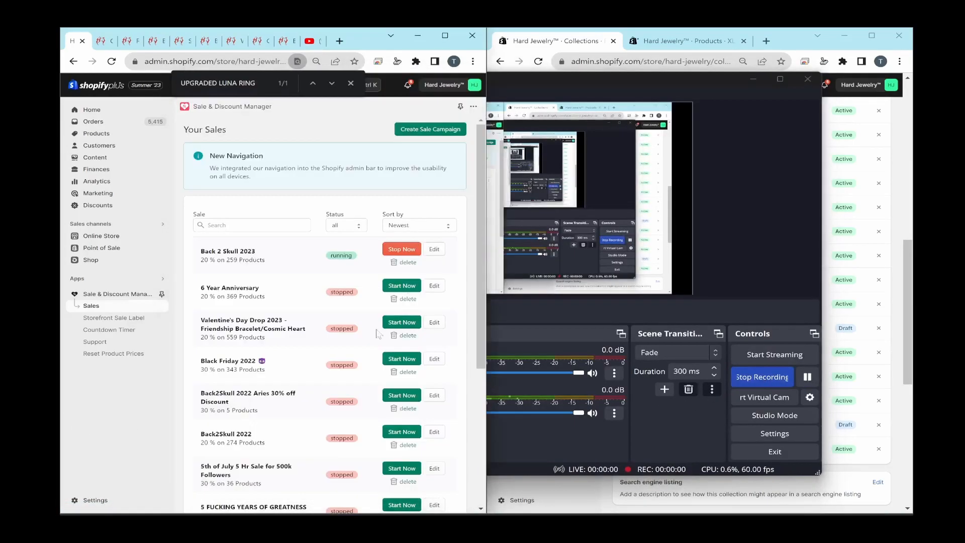
- Bring the browser windows back to the front and check the Back 2 Skull 2023 sale's status and product count
left_click(609, 39)
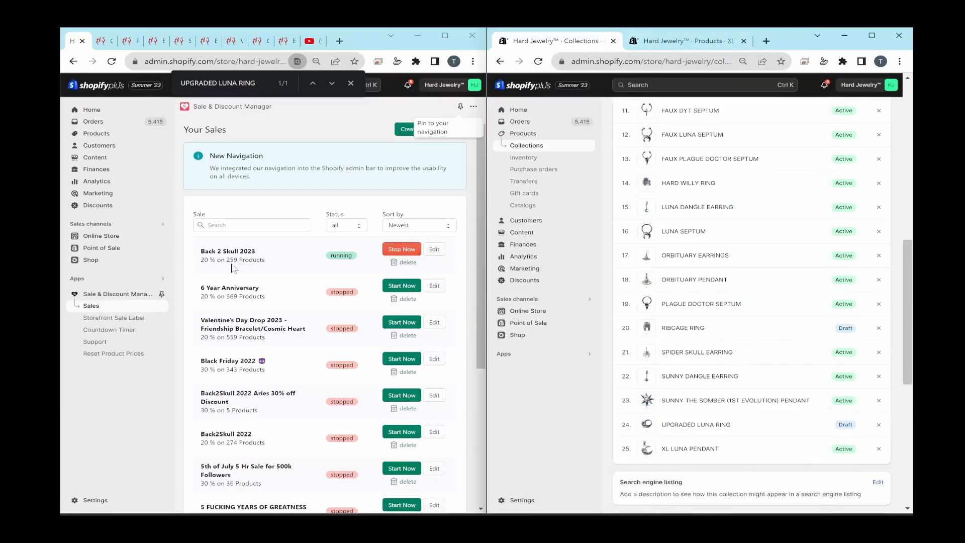
left_click(434, 250)
left_click(272, 265)
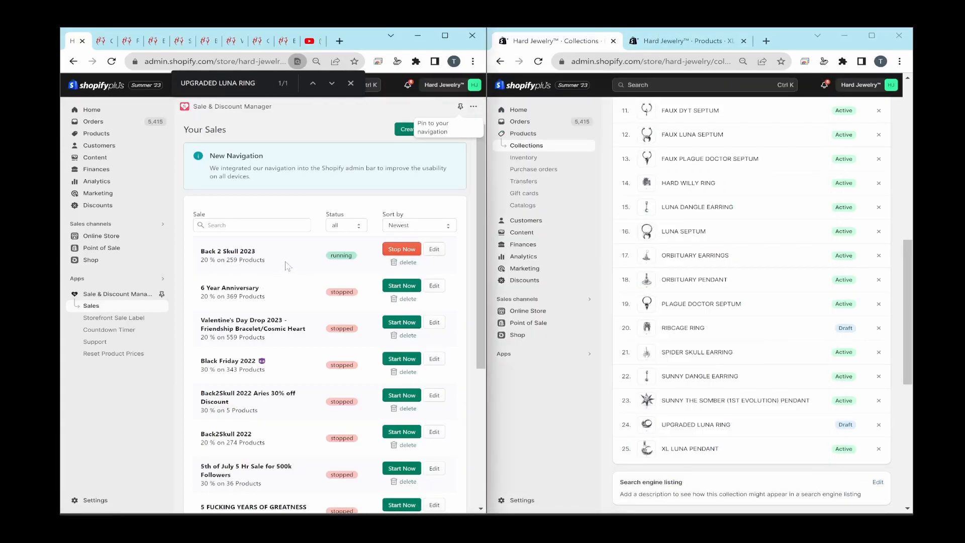
- Reload the Chains collection page and check the products down the list for 20% OFF labels and reduced prices
left_click(105, 41)
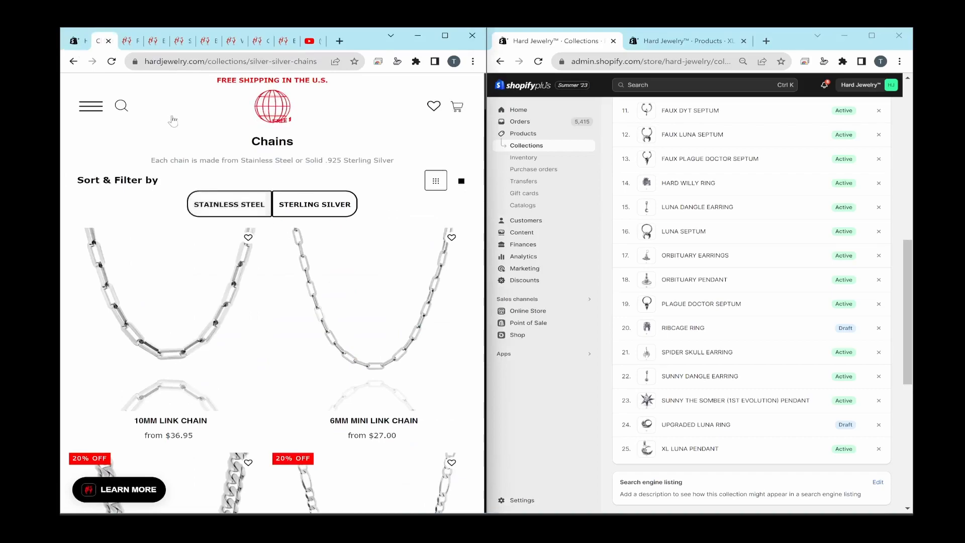
left_click(112, 61)
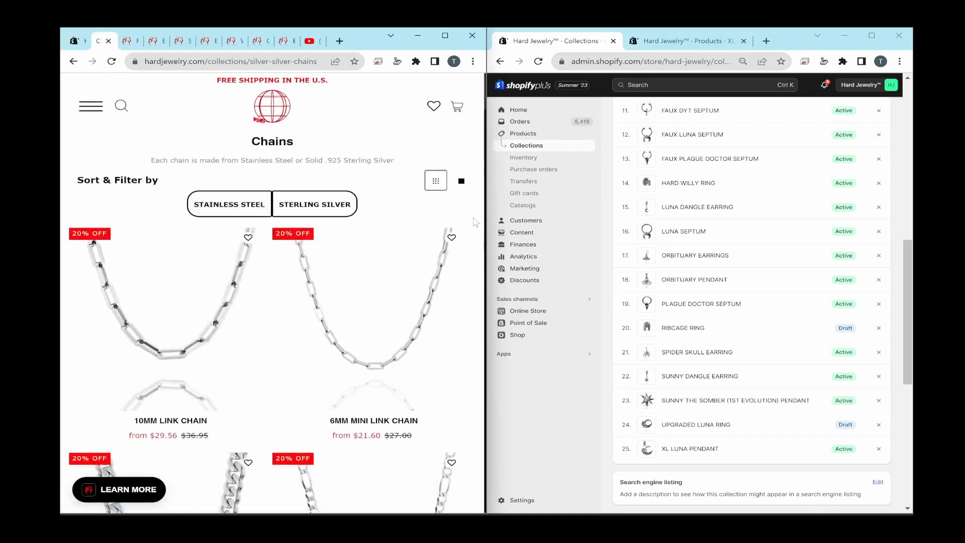
scroll(478, 227, "down", 9)
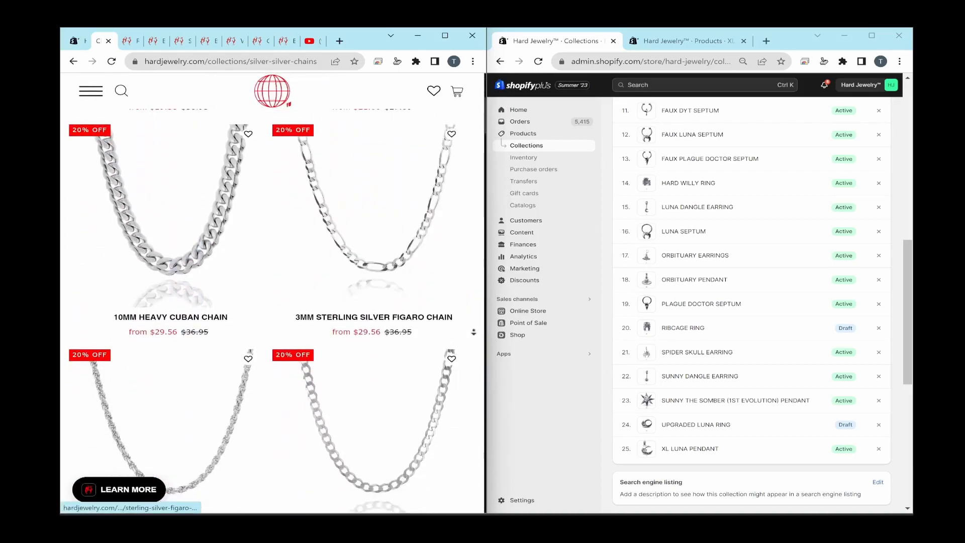
scroll(473, 325, "down", 17)
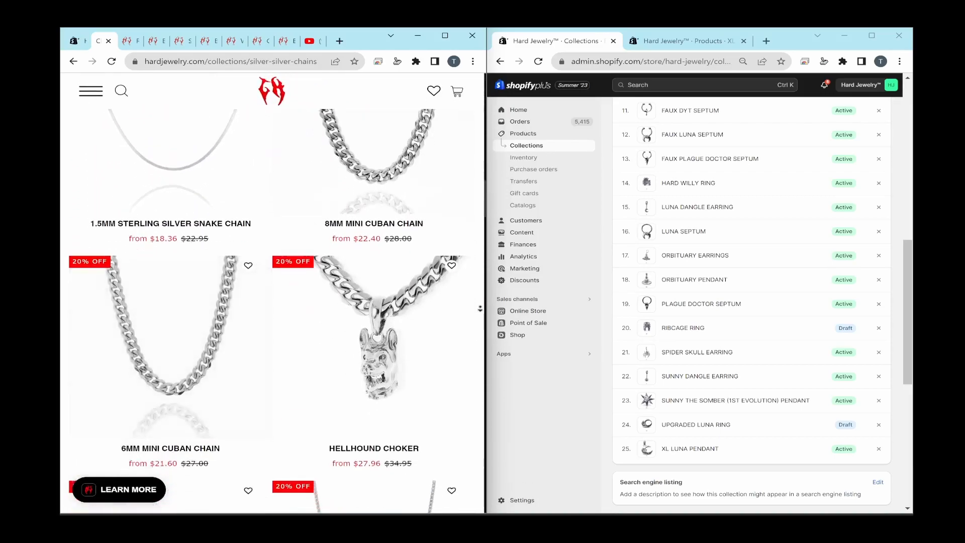
scroll(480, 315, "down", 15)
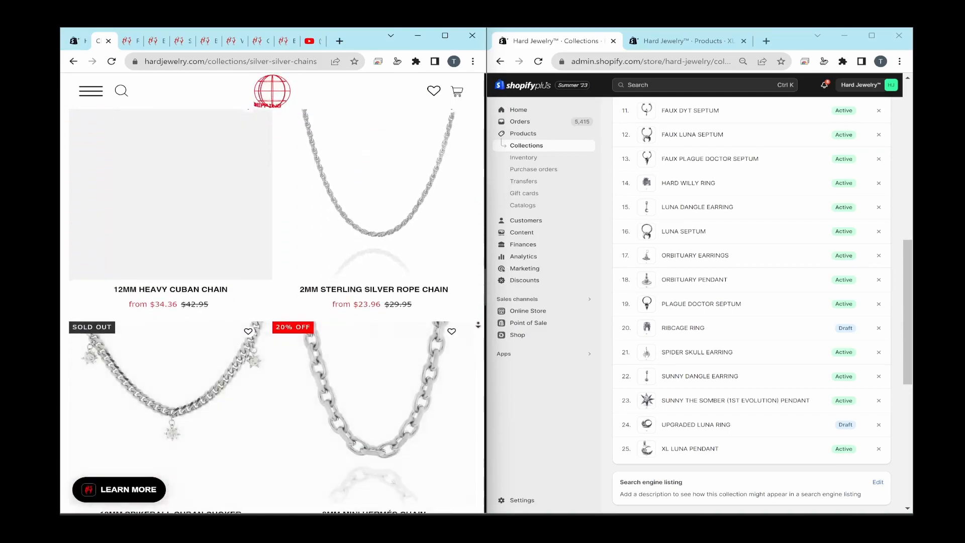
scroll(478, 324, "down", 5)
- Go back to the sold-out 10MM SPIKEBALL CUBAN CHOKER and check its sale price against its original price
scroll(462, 144, "up", 8)
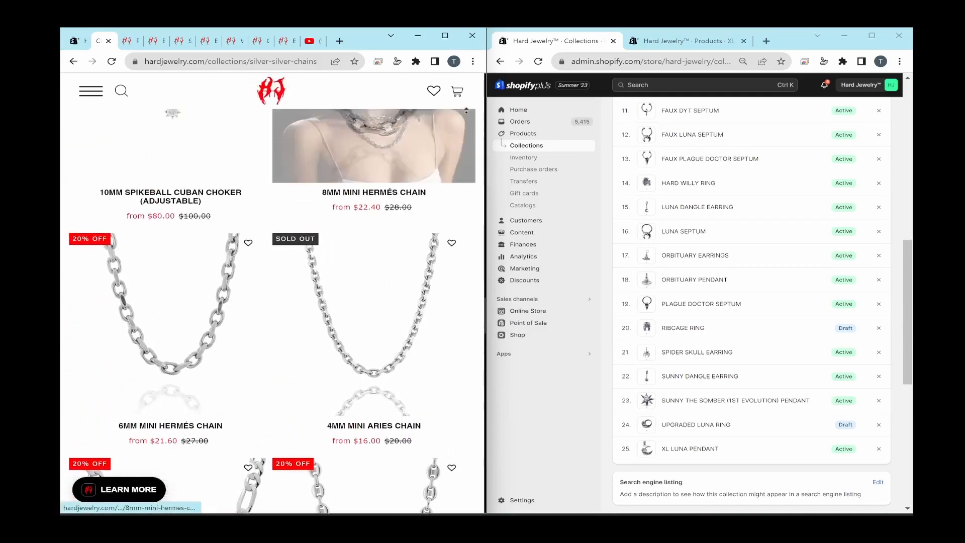
scroll(462, 144, "up", 1)
left_click_drag(148, 426, 189, 427)
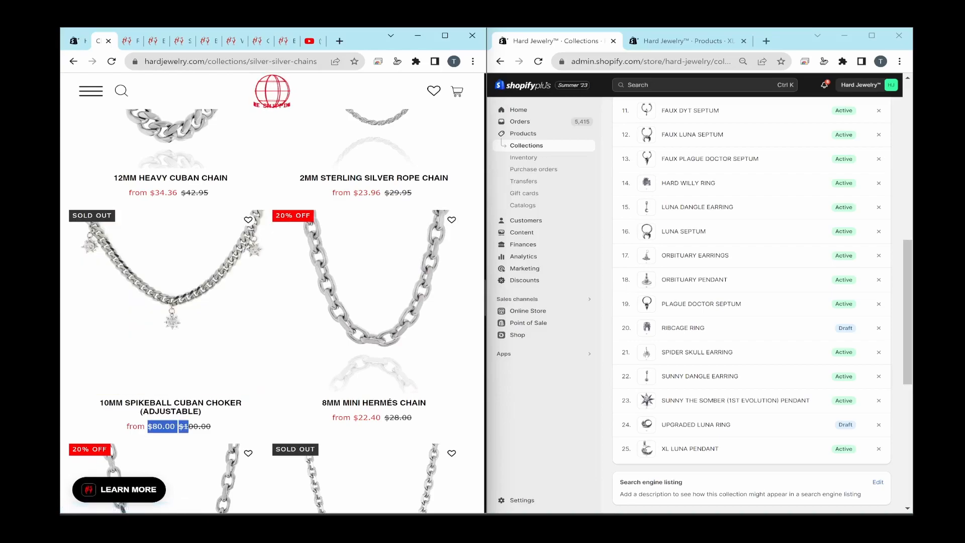
left_click(179, 432)
scroll(412, 307, "down", 5)
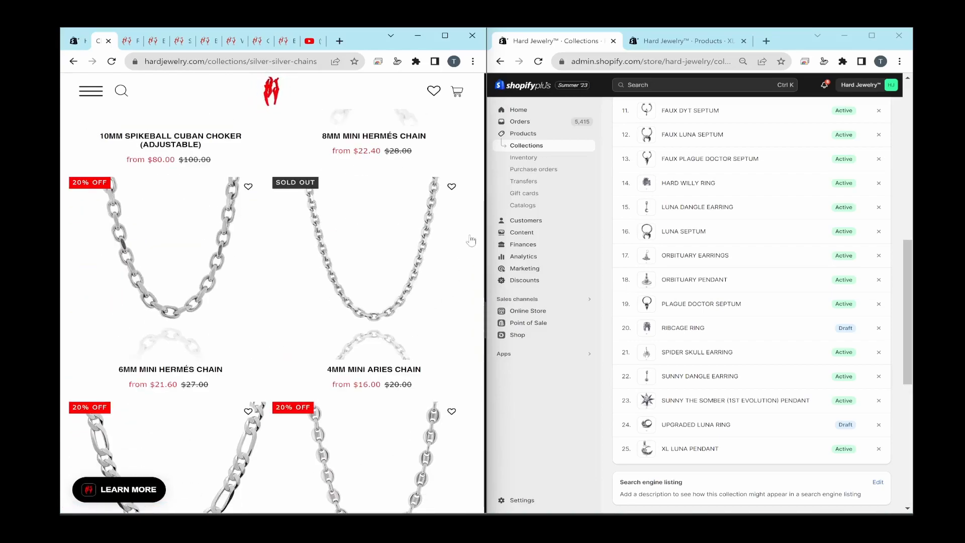
- Continue to page 2 of the Chains collection and check its products for the 20% discount
middle_click(472, 284)
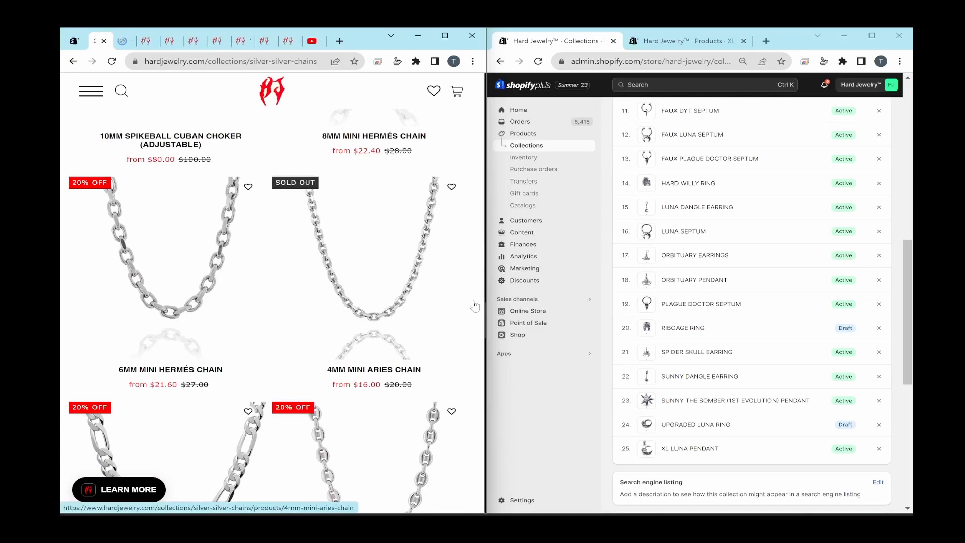
scroll(474, 305, "down", 20)
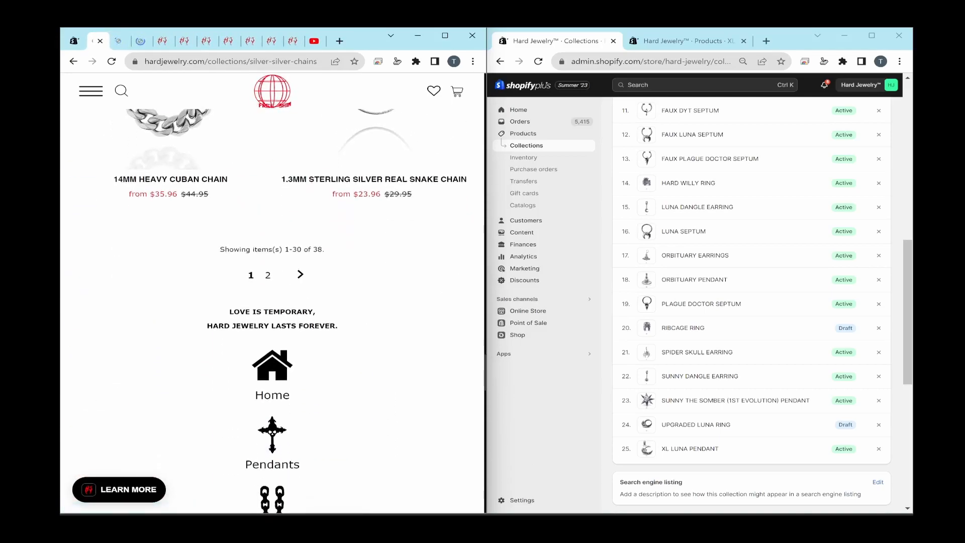
left_click(268, 275)
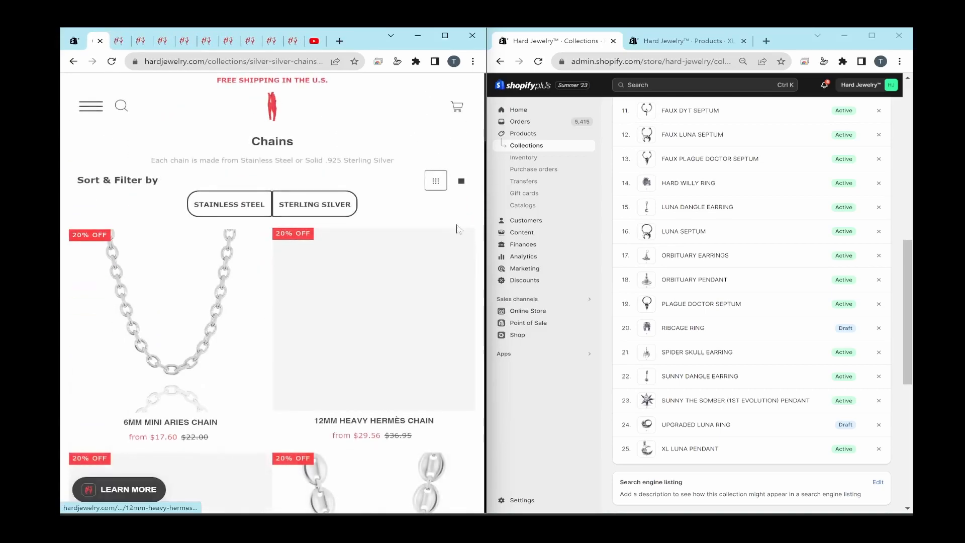
left_click(94, 107)
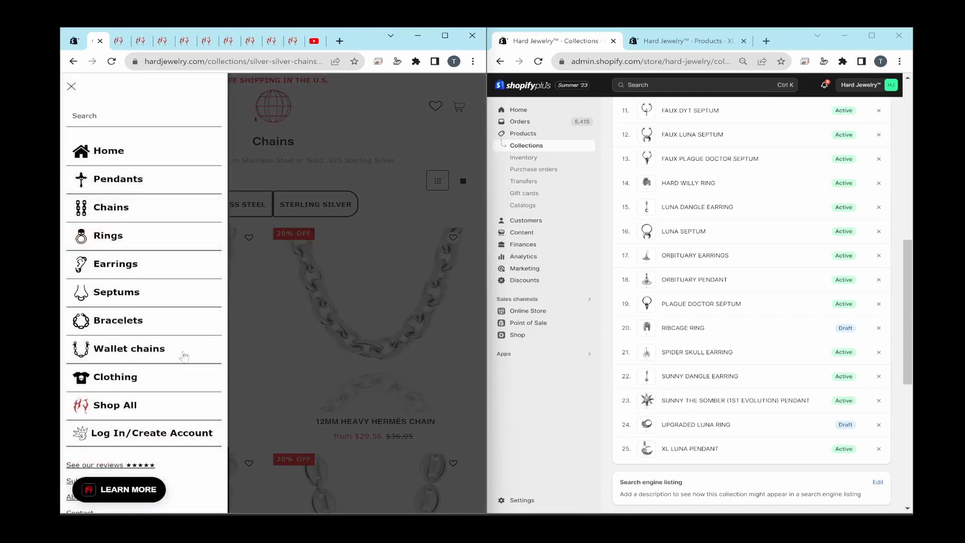
left_click(364, 135)
scroll(331, 260, "down", 10)
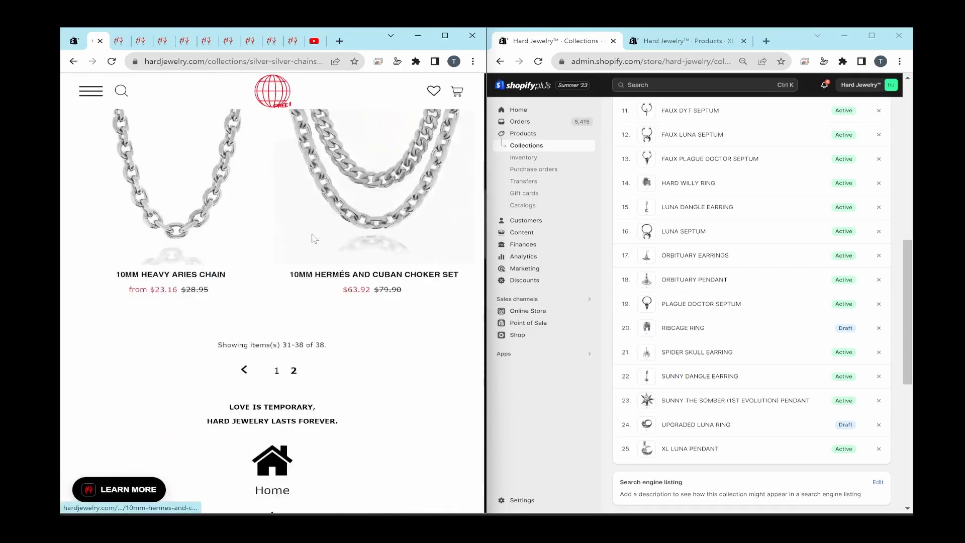
scroll(331, 260, "up", 15)
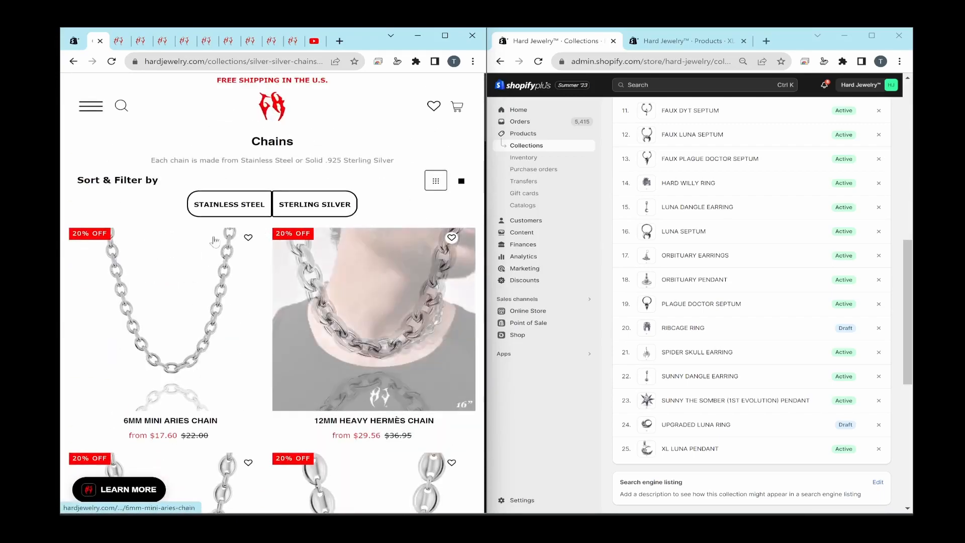
- Filter the Chains collection to Sterling Silver and check the filtered products for the 20% discount
left_click(310, 213)
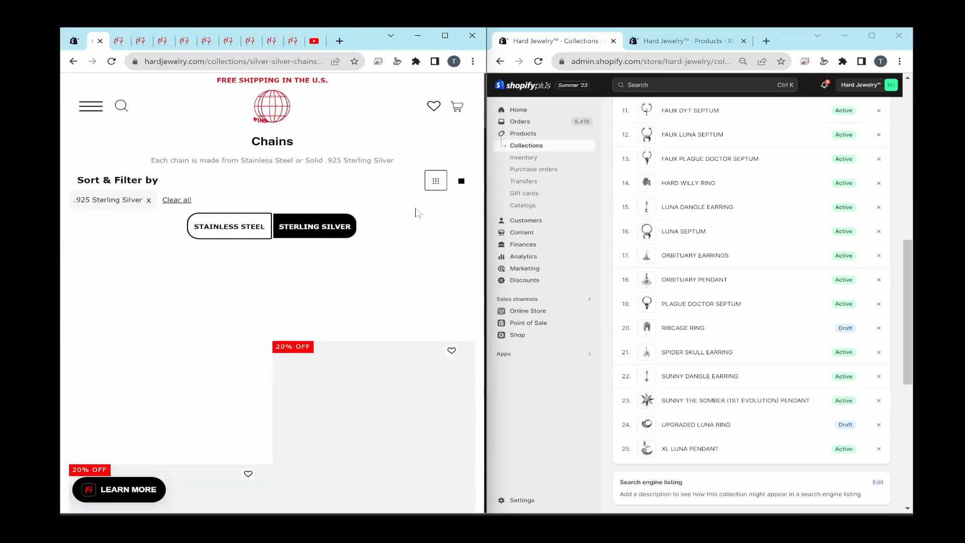
scroll(433, 248, "down", 2)
scroll(434, 248, "down", 15)
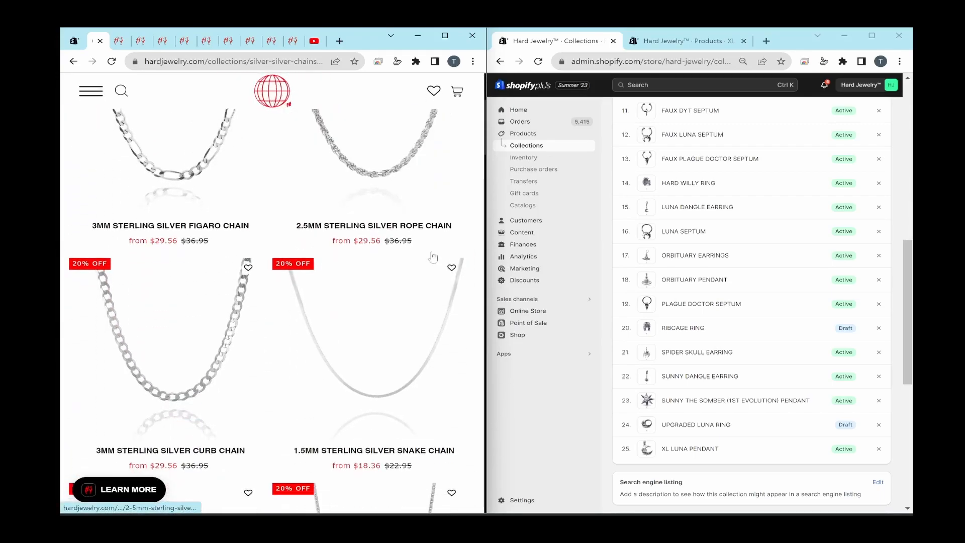
scroll(426, 263, "down", 5)
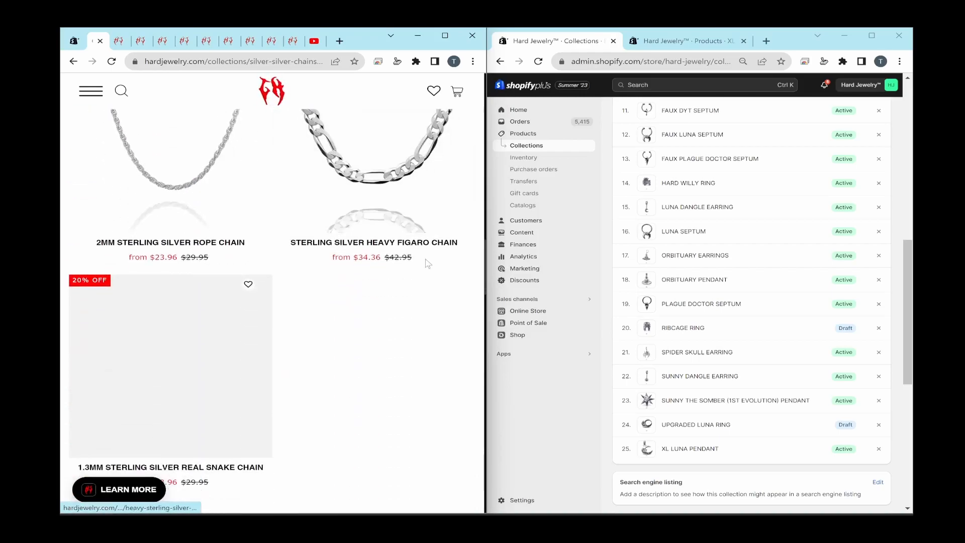
scroll(425, 263, "up", 8)
scroll(383, 300, "up", 10)
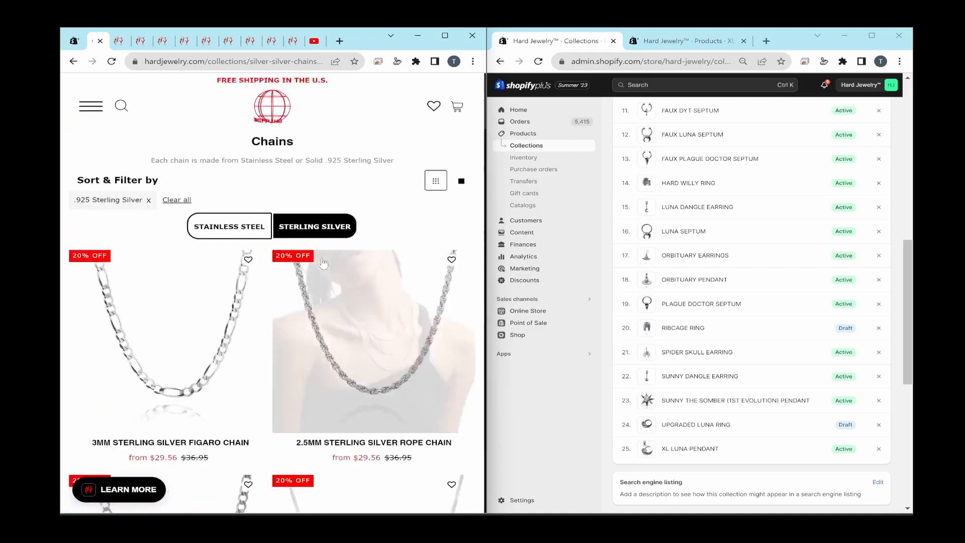
- Open the Pendants collection and compare its first page's discounts with the Back 2 Skull collection products that must stay at full price
left_click(91, 105)
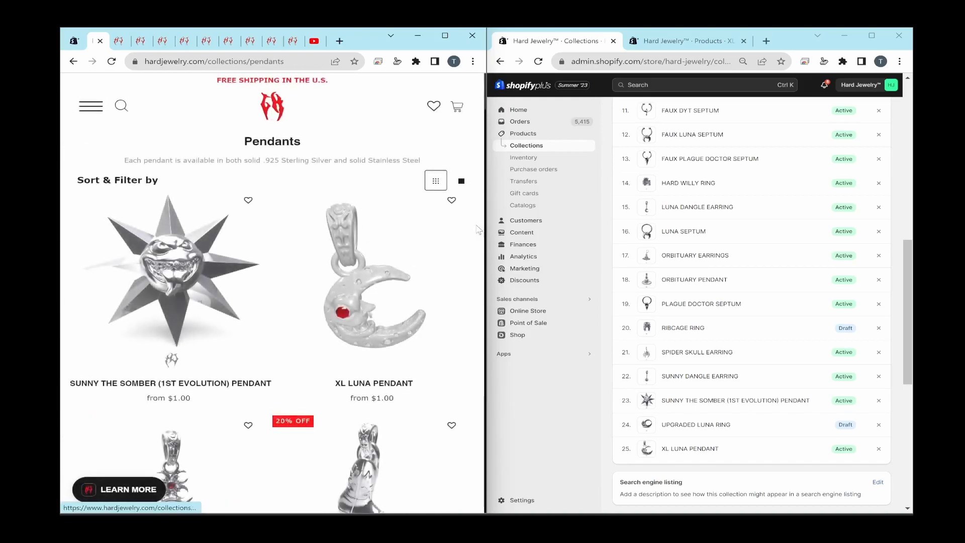
scroll(475, 233, "down", 1)
scroll(294, 201, "down", 3)
scroll(408, 245, "down", 2)
scroll(408, 244, "down", 15)
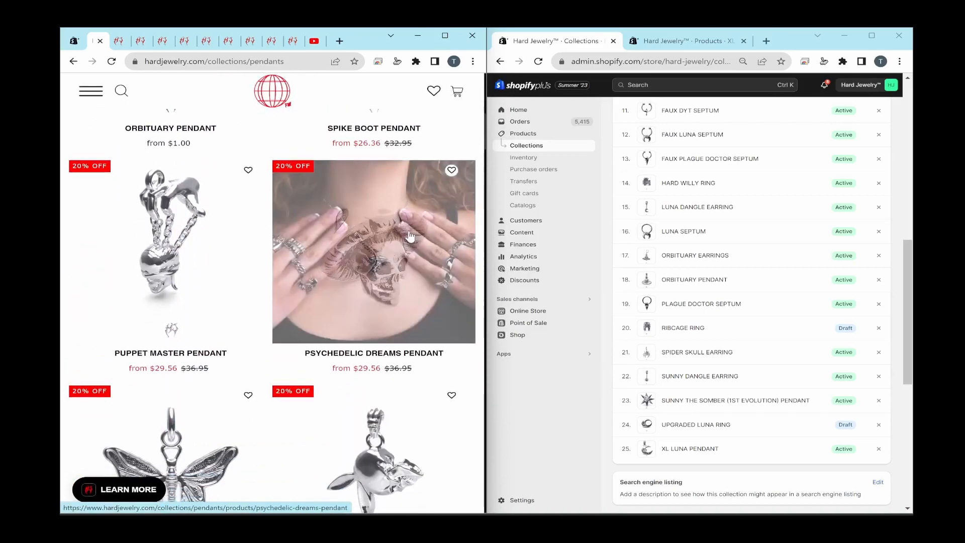
scroll(430, 271, "down", 5)
scroll(302, 266, "up", 5)
scroll(266, 383, "down", 13)
scroll(258, 266, "down", 12)
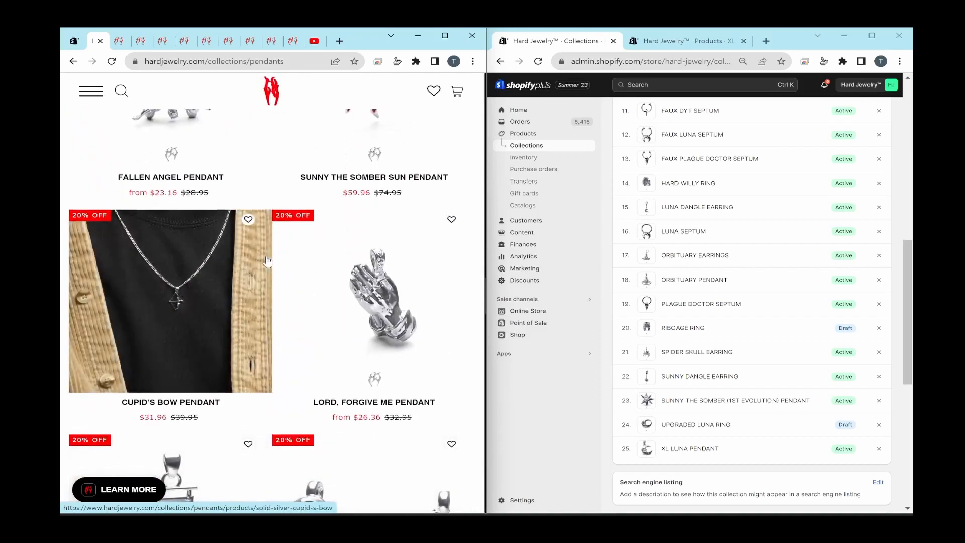
scroll(267, 259, "down", 14)
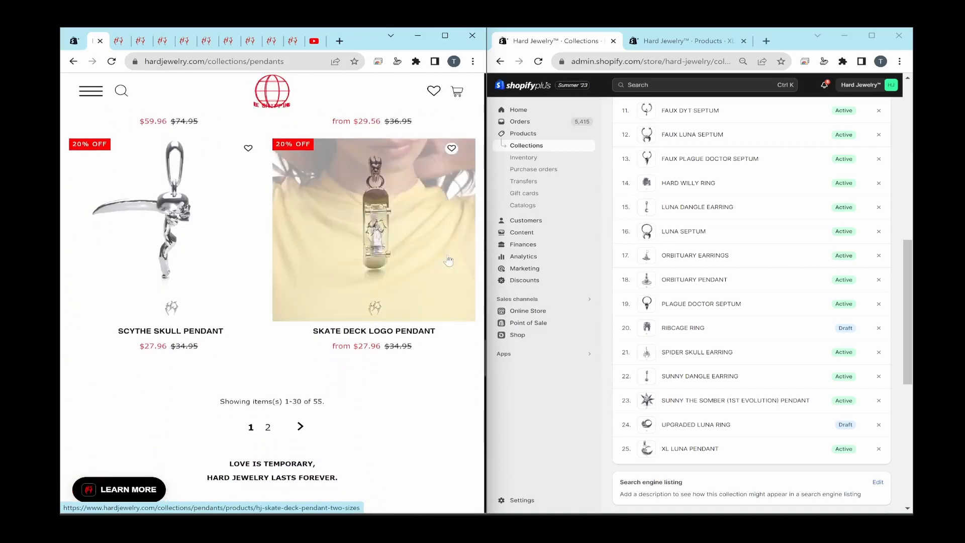
- Go to page 2 of the Pendants collection and check its products for 20% OFF labels and sale prices
left_click(300, 428)
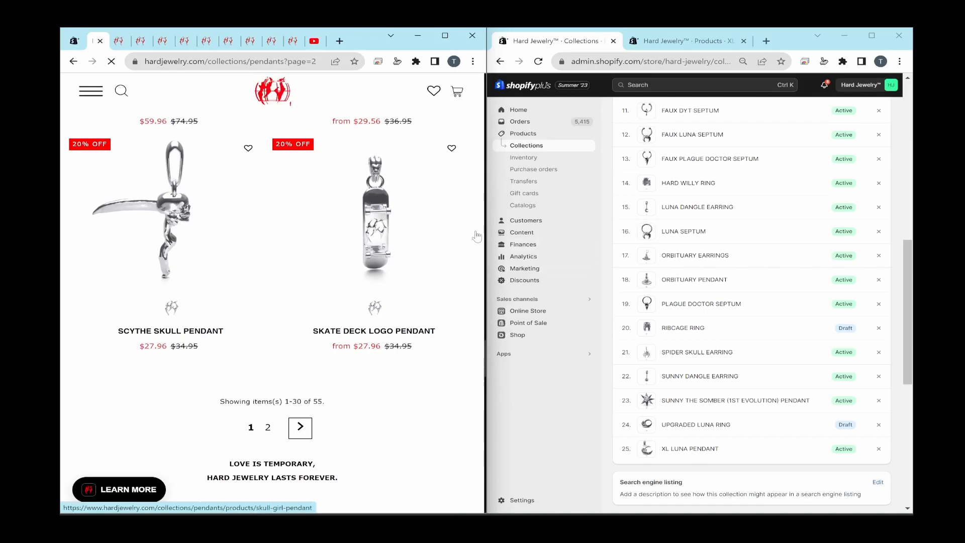
scroll(480, 406, "down", 13)
scroll(476, 405, "down", 20)
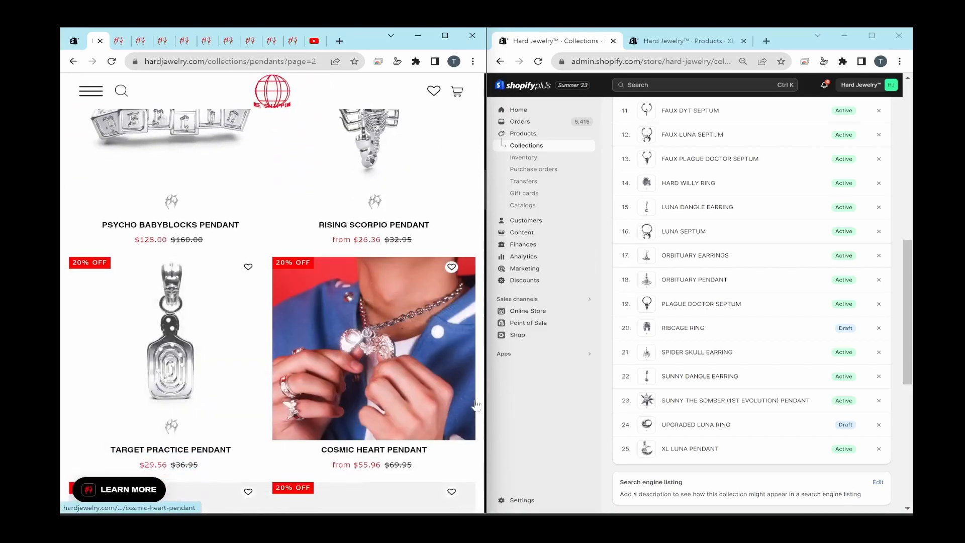
scroll(467, 421, "down", 13)
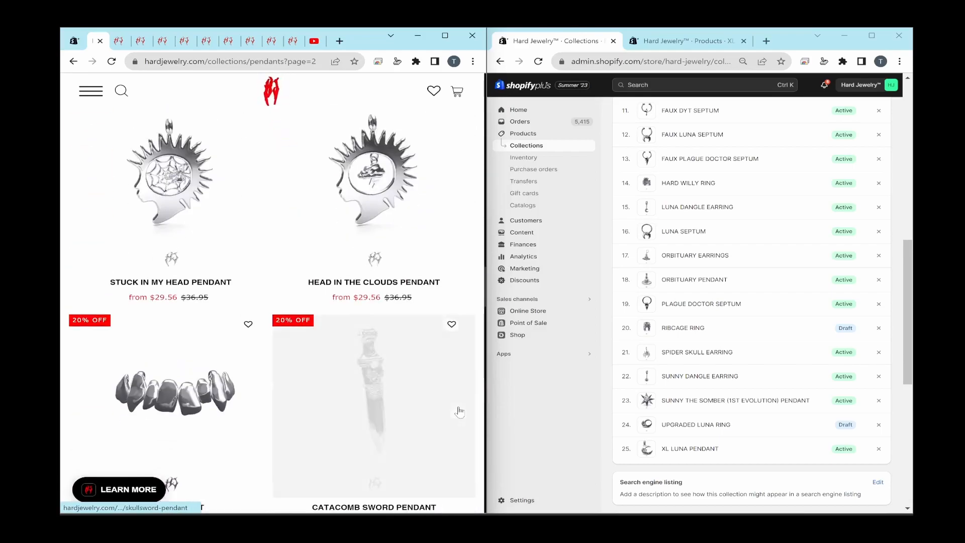
scroll(465, 412, "up", 10)
scroll(69, 211, "up", 20)
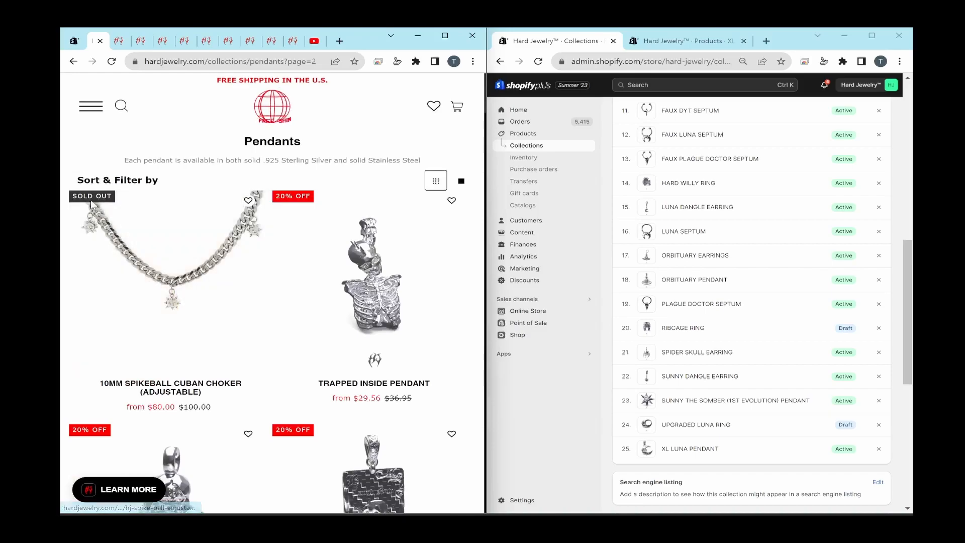
- Open the Rings collection and check its first page for 20% discounts on everything except the new collection's ring
left_click(93, 108)
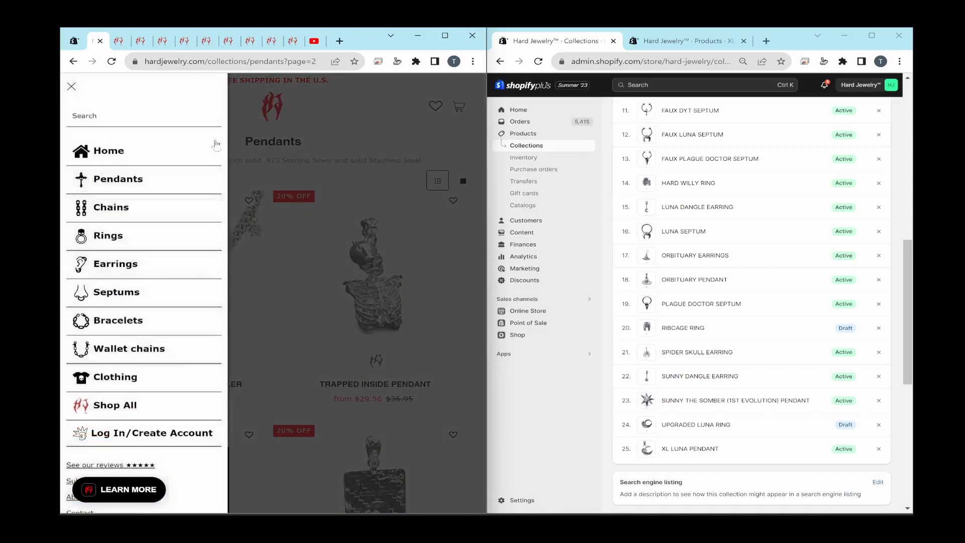
left_click(103, 234)
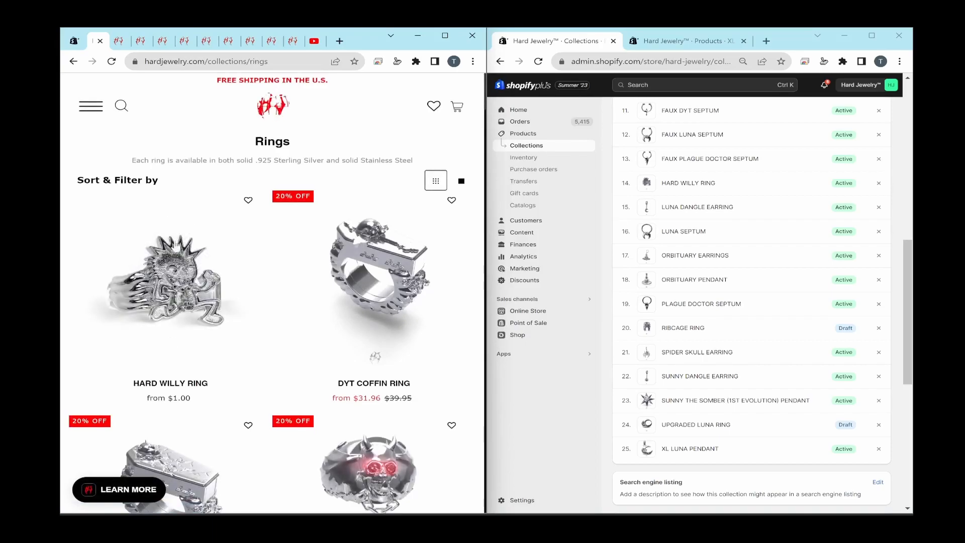
scroll(206, 282, "down", 2)
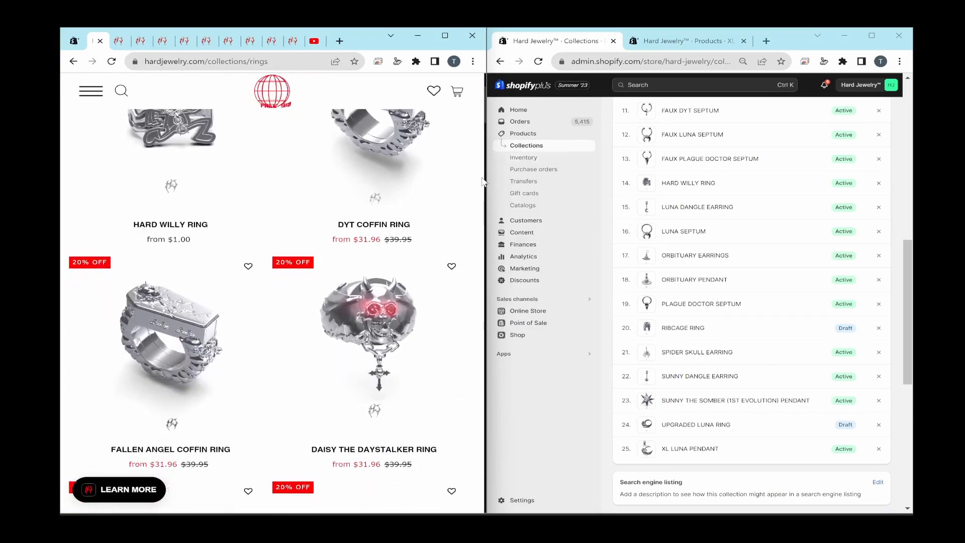
scroll(207, 282, "up", 2)
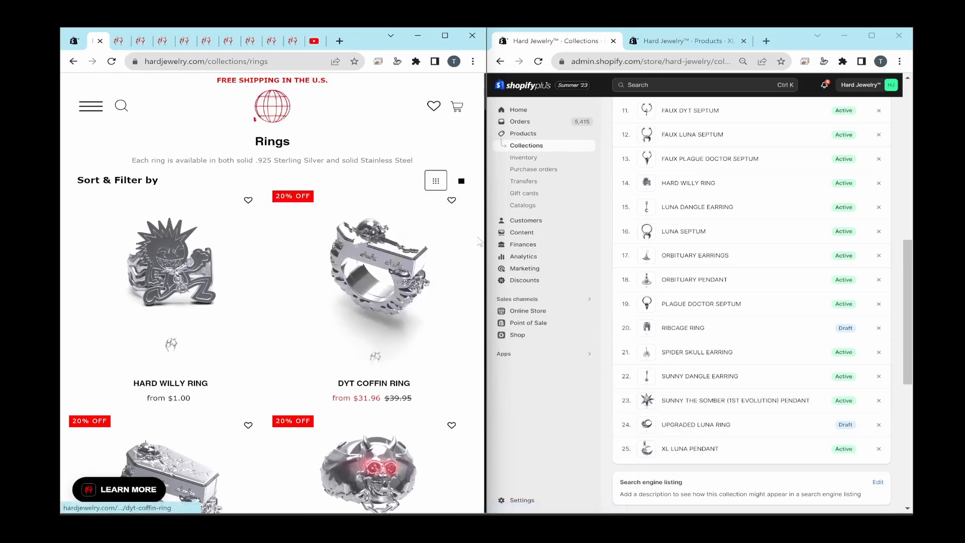
scroll(472, 246, "down", 8)
scroll(479, 241, "down", 20)
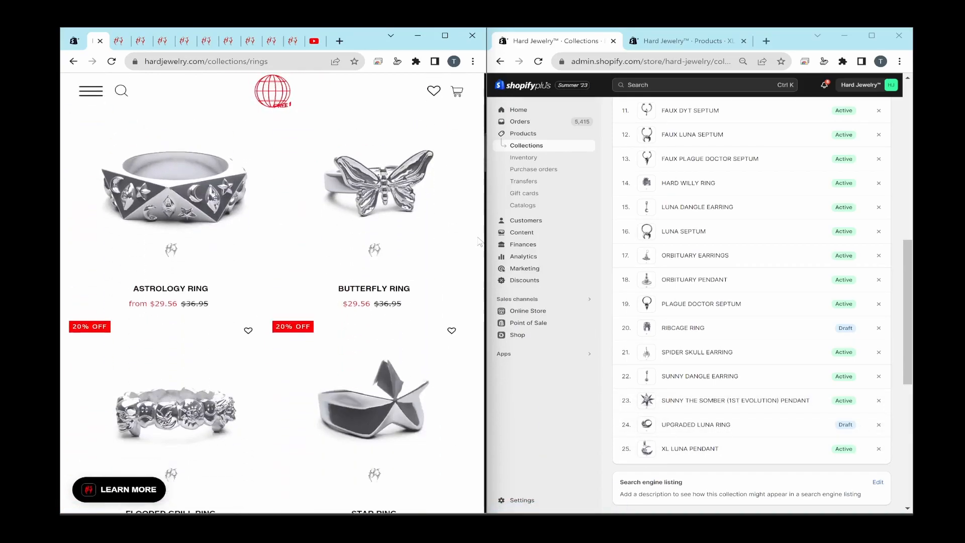
scroll(471, 245, "down", 20)
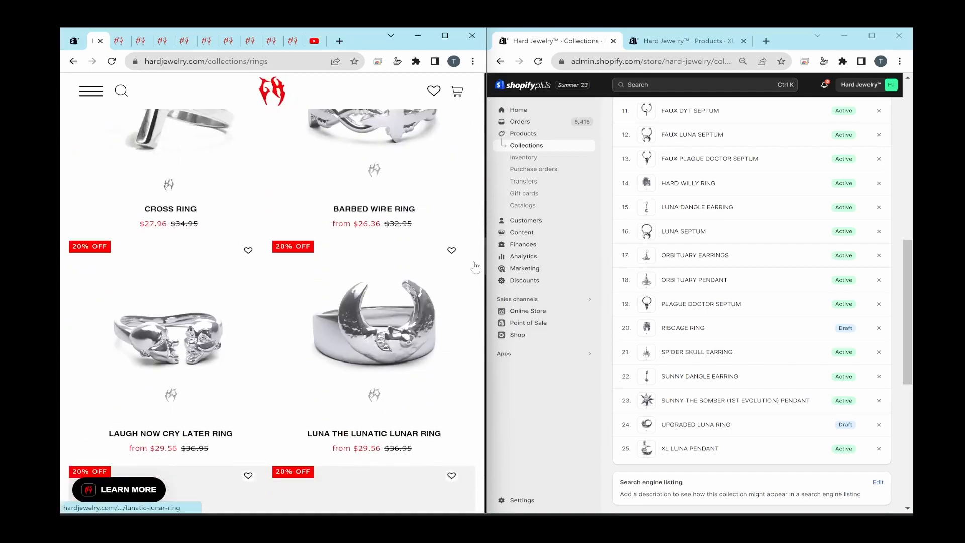
scroll(473, 274, "down", 10)
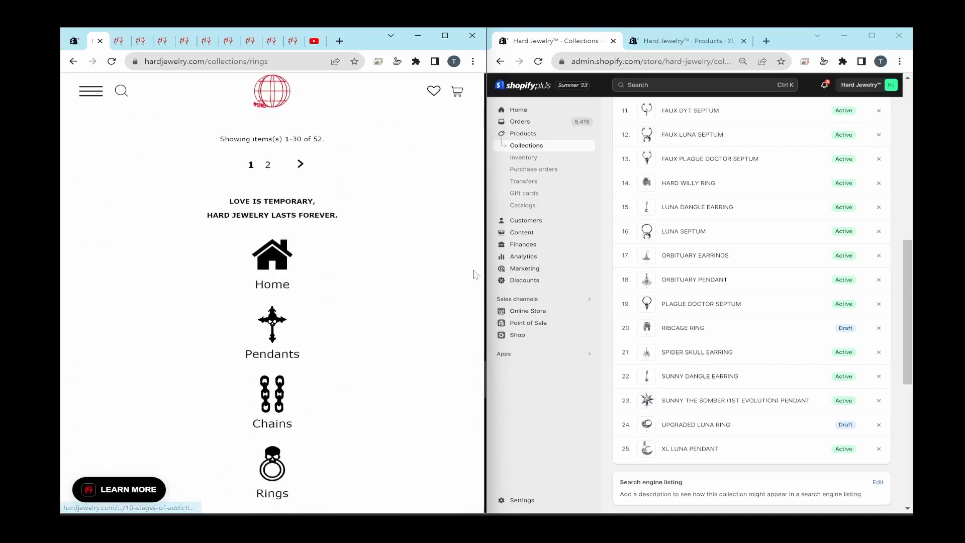
- Go to page 2 of the Rings collection and check its products for 20% OFF labels and sale prices
left_click(267, 160)
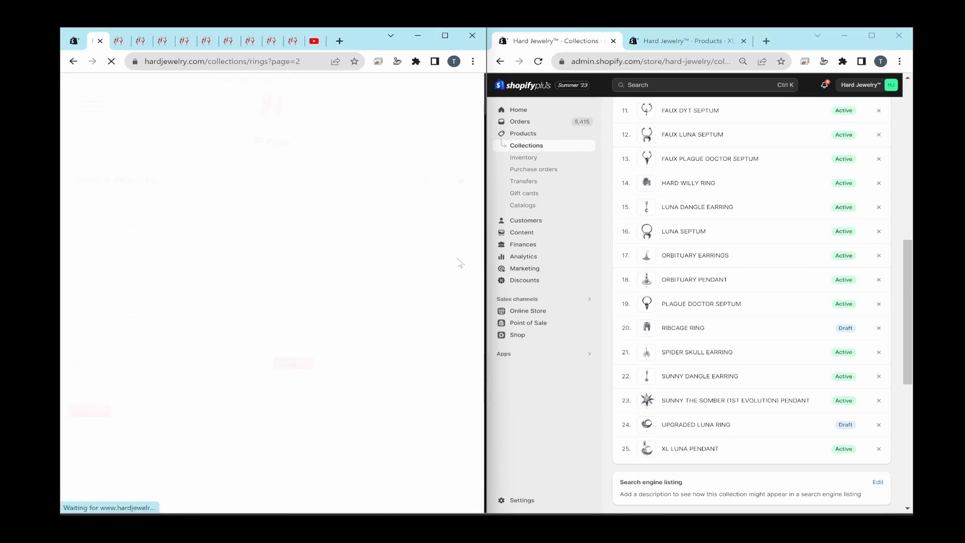
scroll(472, 281, "down", 7)
scroll(475, 292, "down", 20)
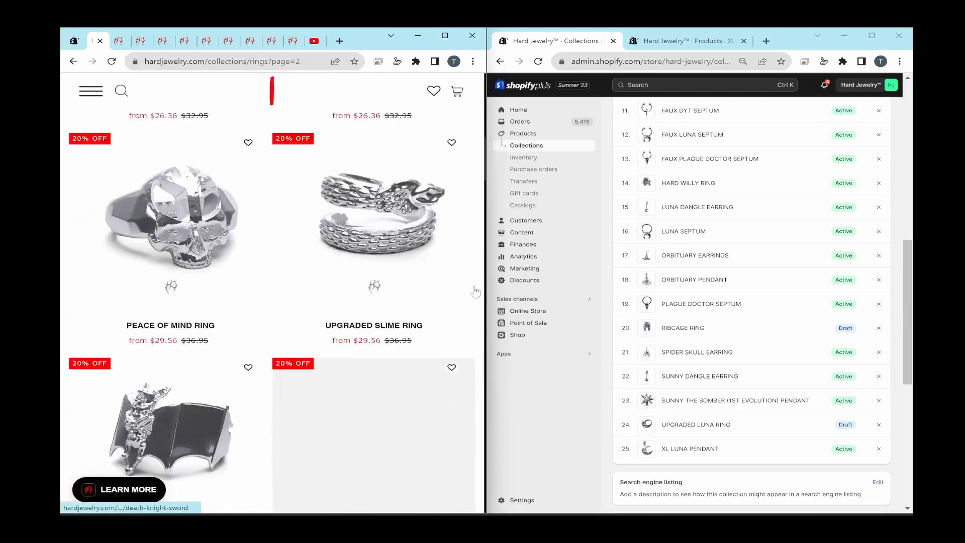
scroll(474, 300, "down", 20)
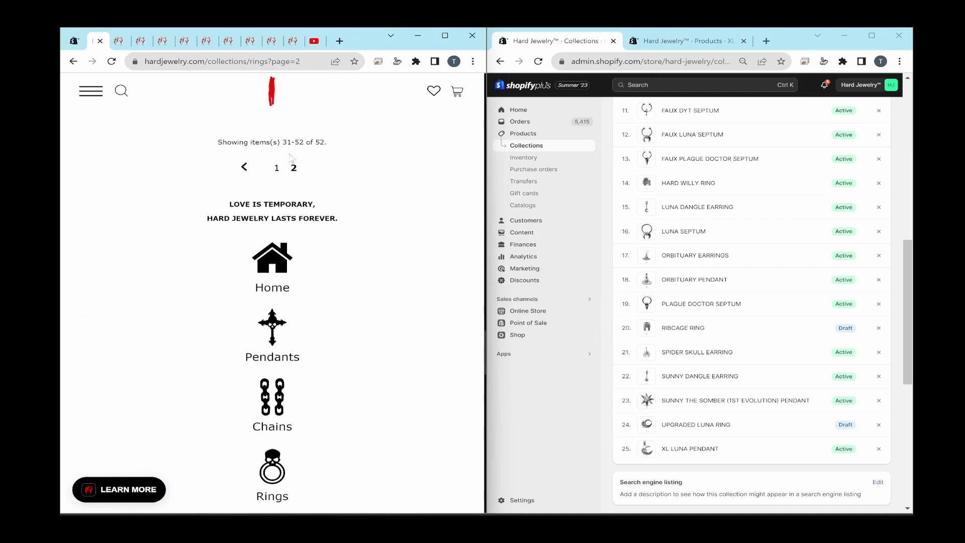
scroll(472, 235, "up", 20)
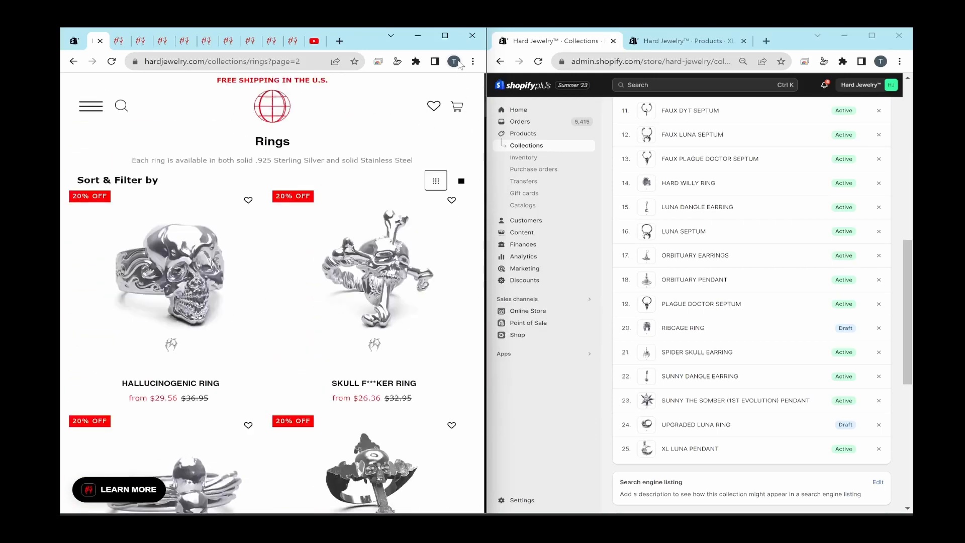
- Open the Earrings collection and check that only the earrings outside the new collection carry the 20% discount
left_click(92, 106)
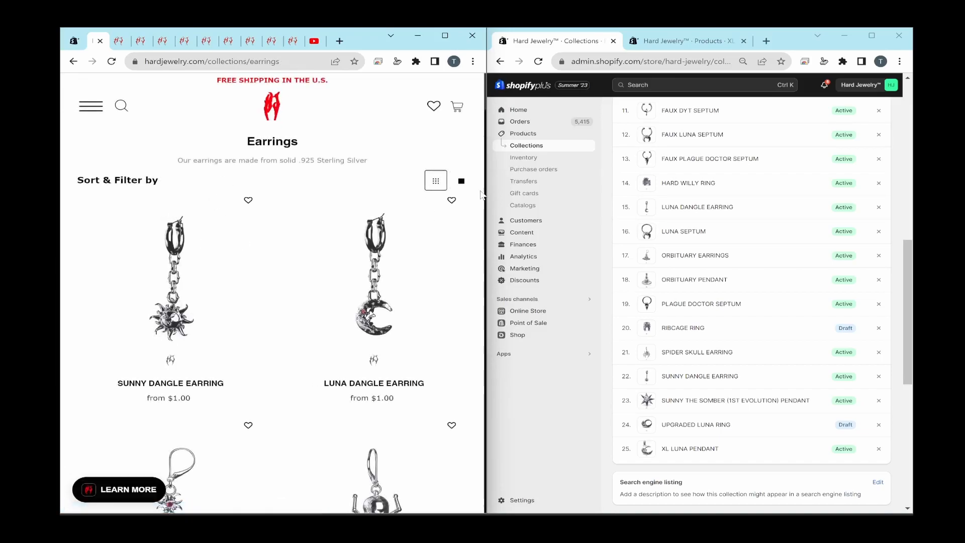
scroll(482, 201, "down", 5)
scroll(482, 201, "down", 14)
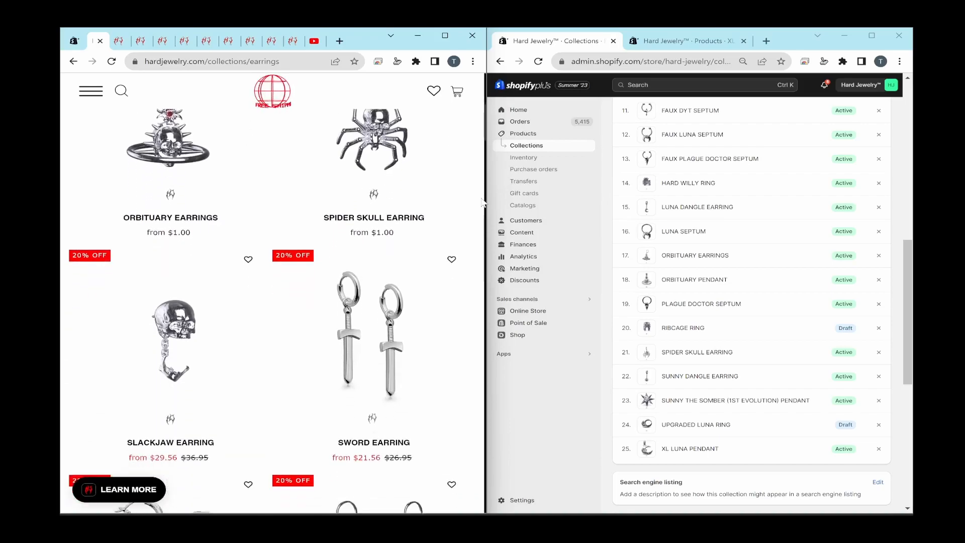
scroll(482, 202, "down", 15)
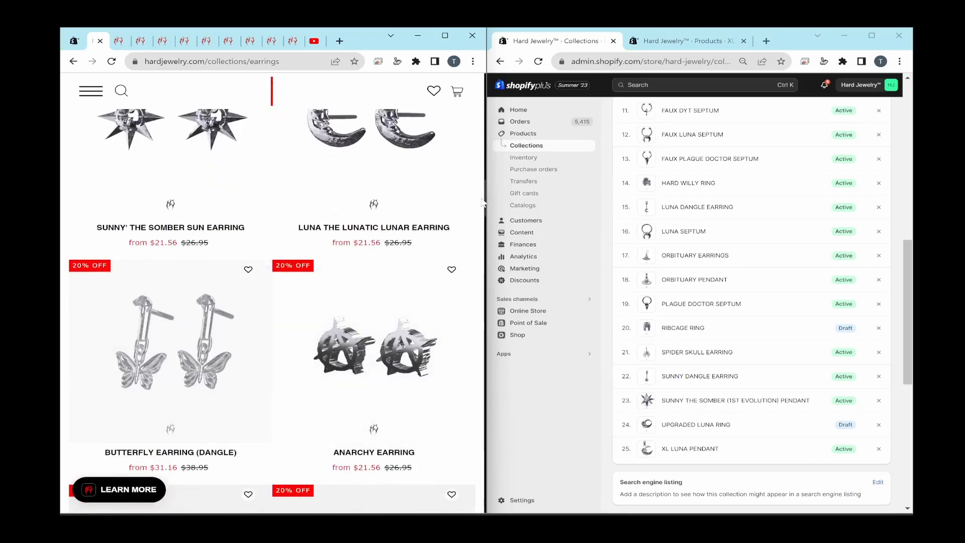
scroll(481, 202, "down", 4)
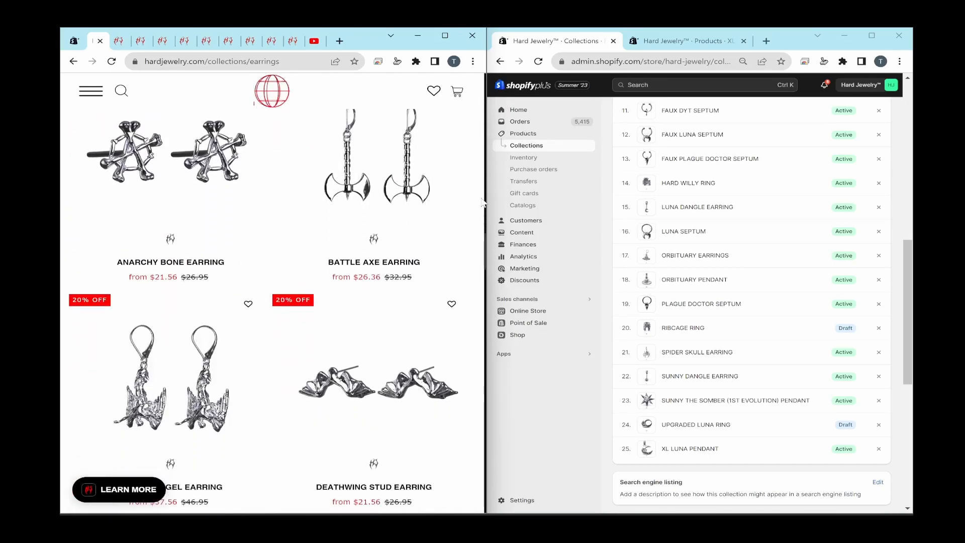
- Return to the sales list, open the Back 2 Skull 2023 sale for editing, and review its settings and selected products
left_click(74, 42)
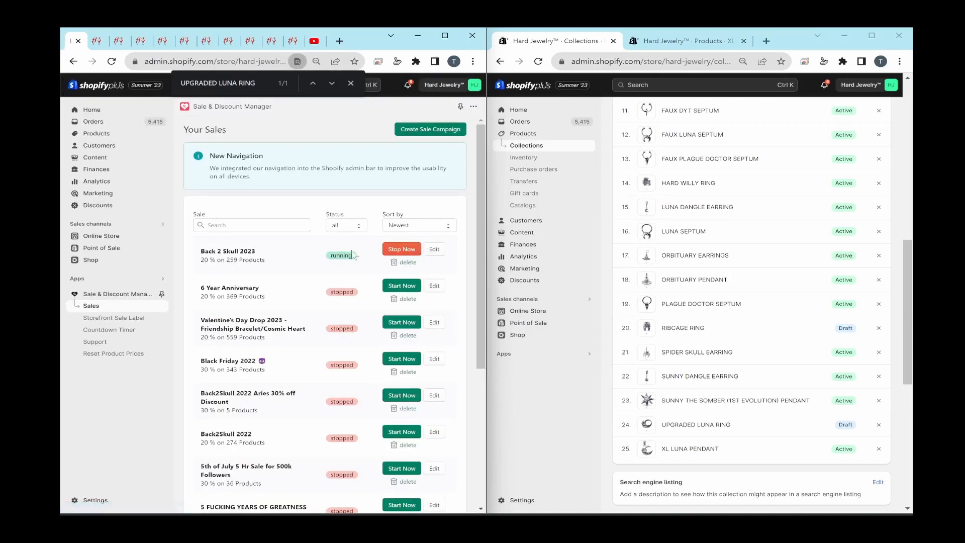
left_click(441, 251)
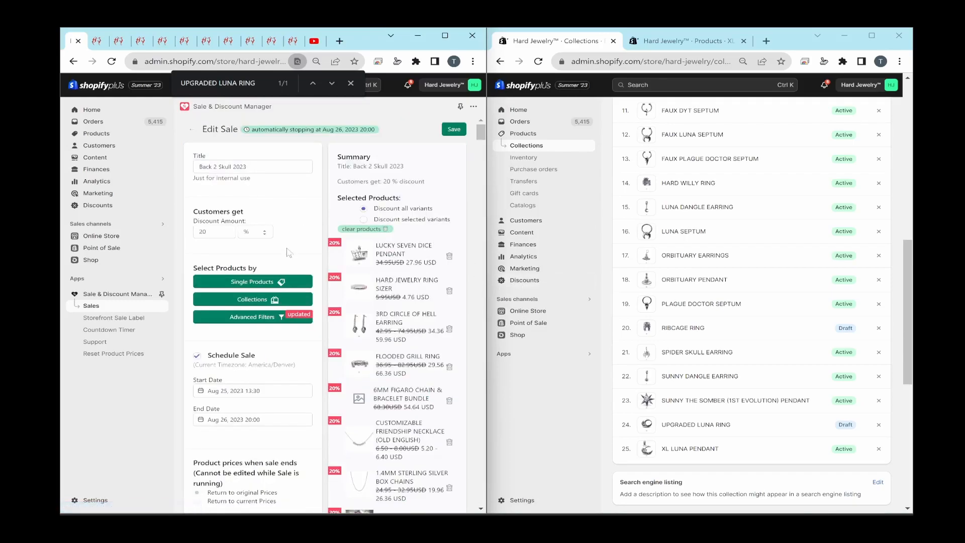
scroll(293, 247, "down", 5)
scroll(294, 247, "up", 5)
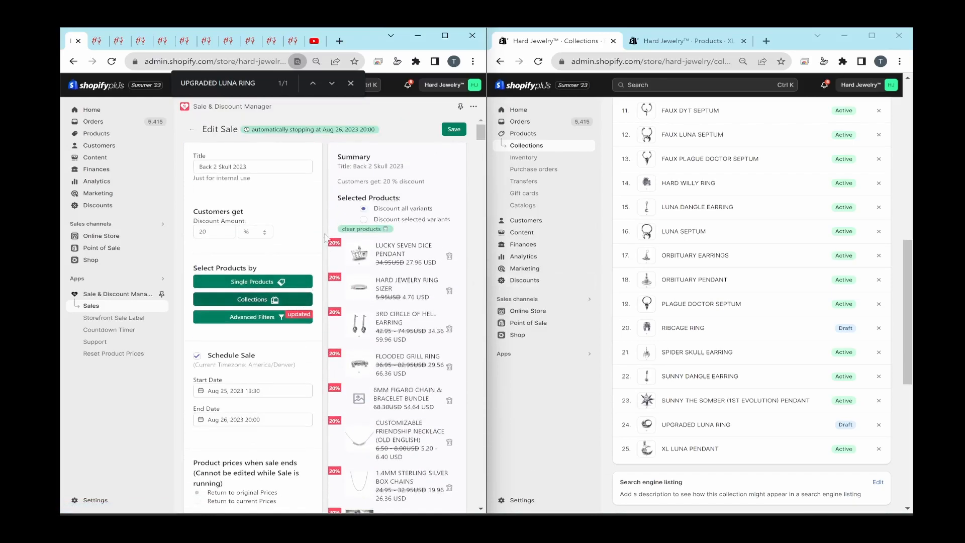
scroll(400, 280, "down", 5)
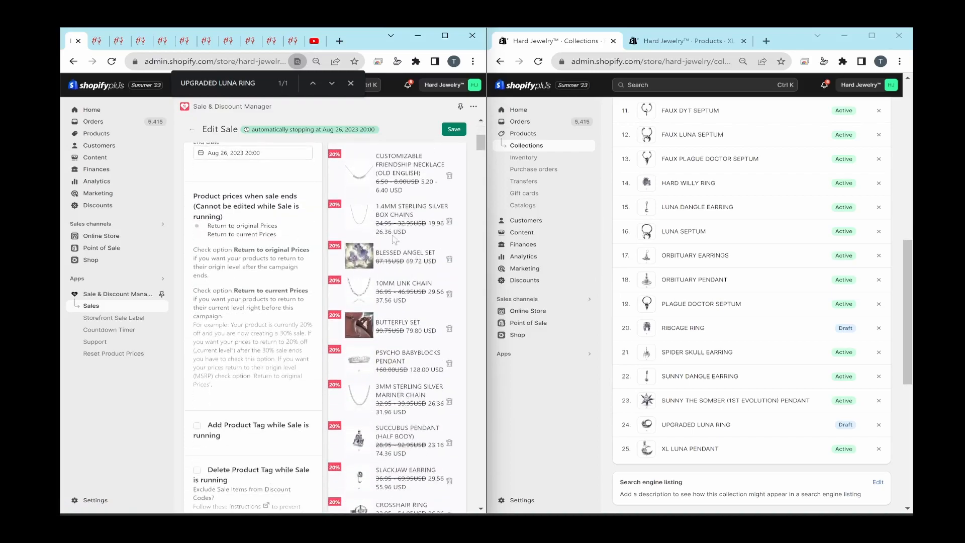
scroll(384, 280, "down", 5)
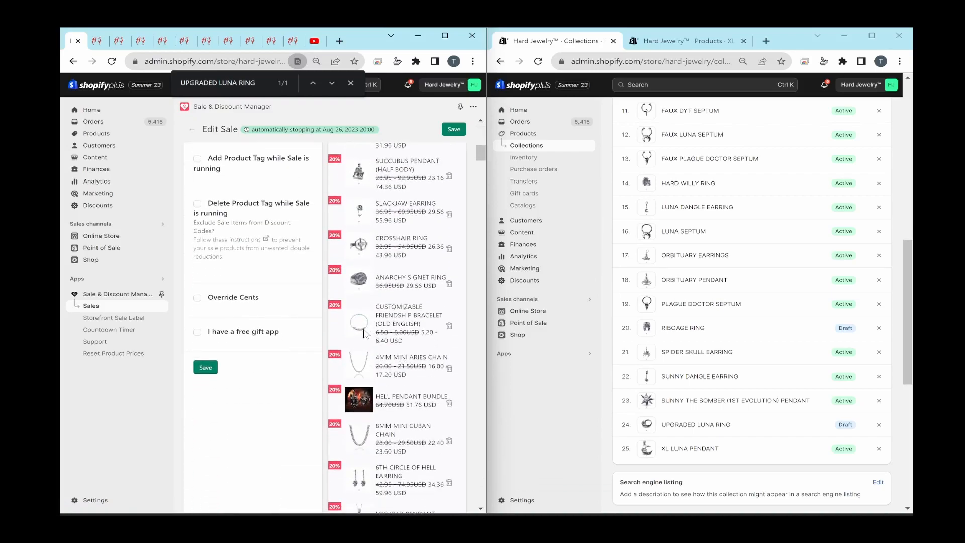
scroll(366, 335, "up", 10)
scroll(386, 336, "down", 1)
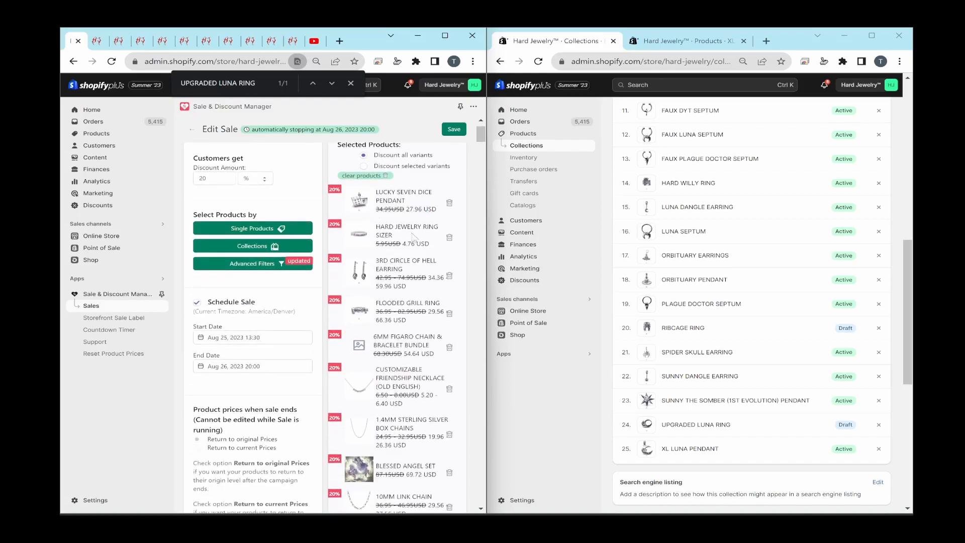
- Open the FAUX PLAGUE DOCTOR SEPTUM product, inspect its variant prices, and look at the storefront's Bracelets collection
left_click(679, 159)
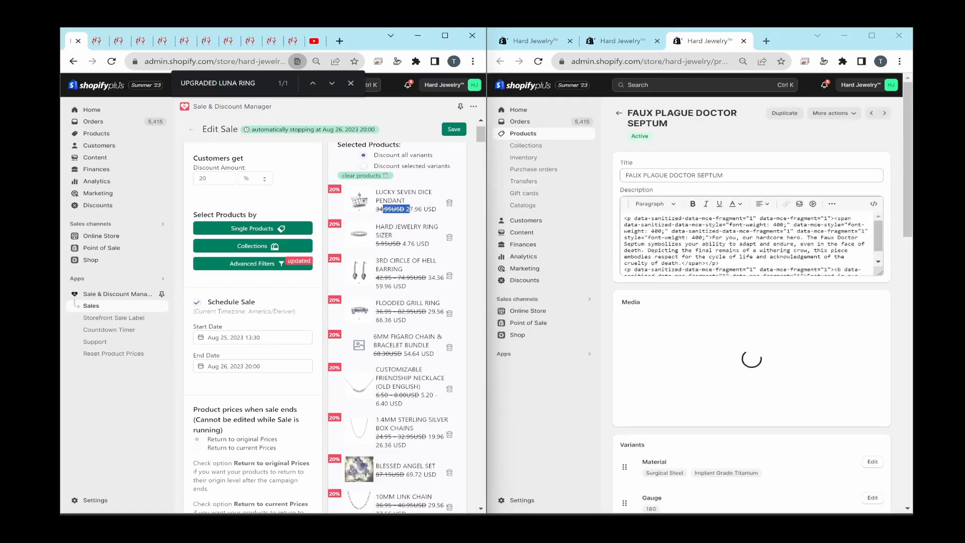
scroll(776, 189, "down", 10)
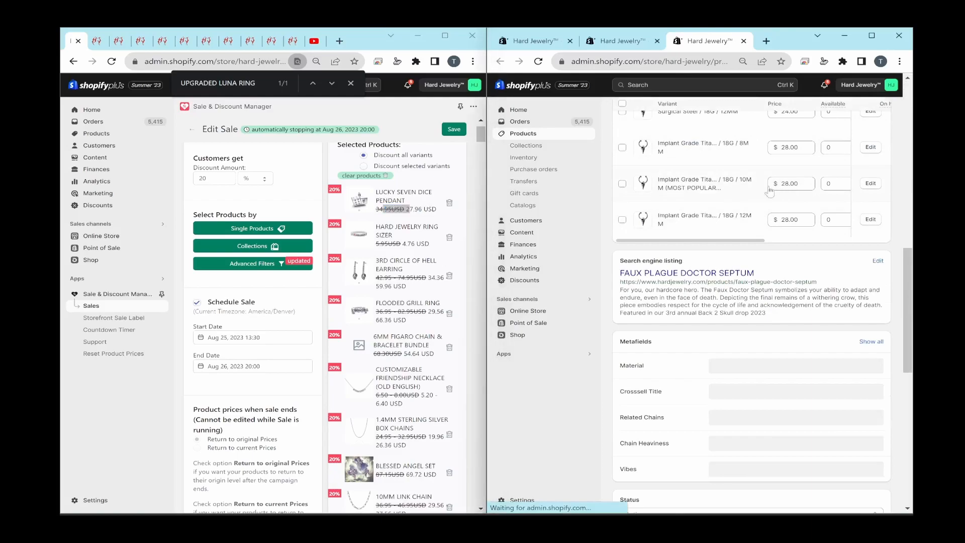
left_click(786, 183)
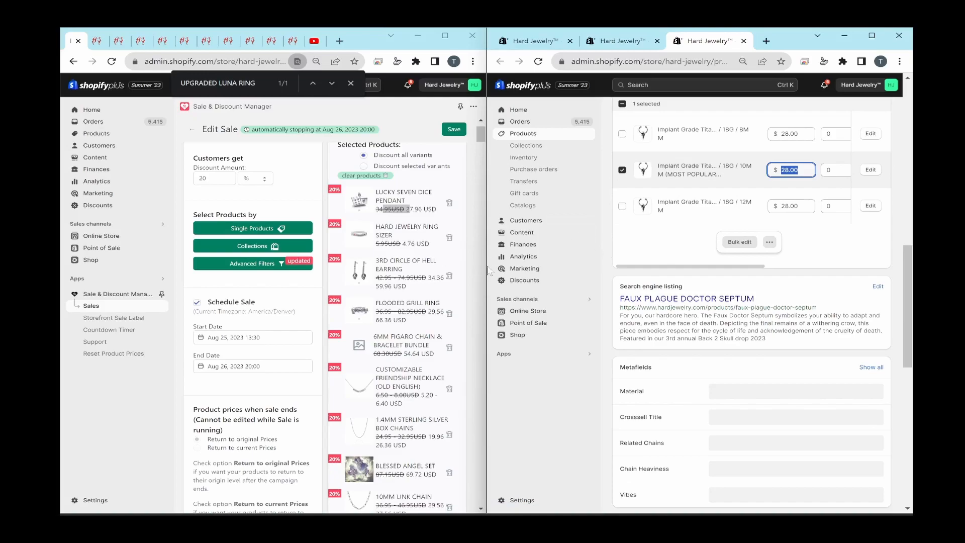
left_click(230, 42)
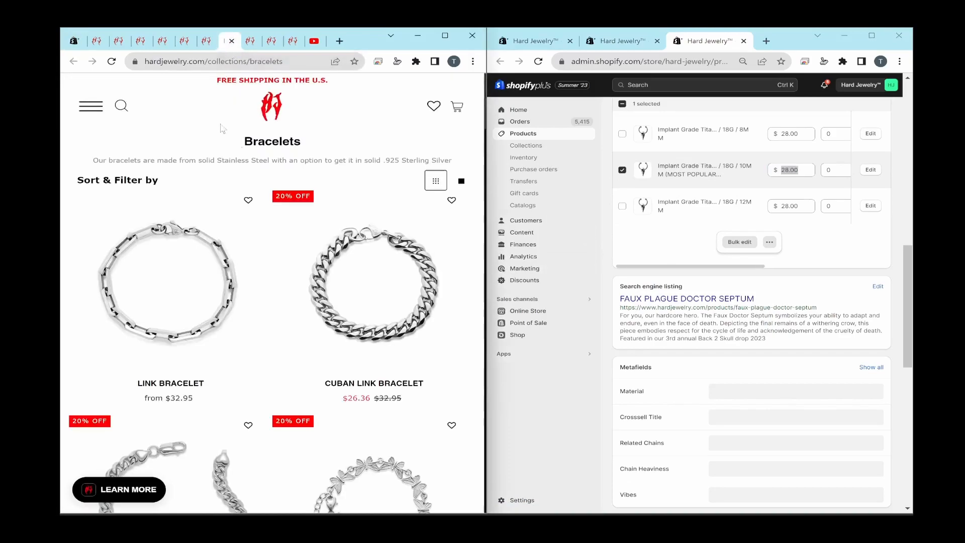
- Return to the Back 2 Skull 2023 sale and inspect its scheduled end date and time without changing them
left_click(74, 41)
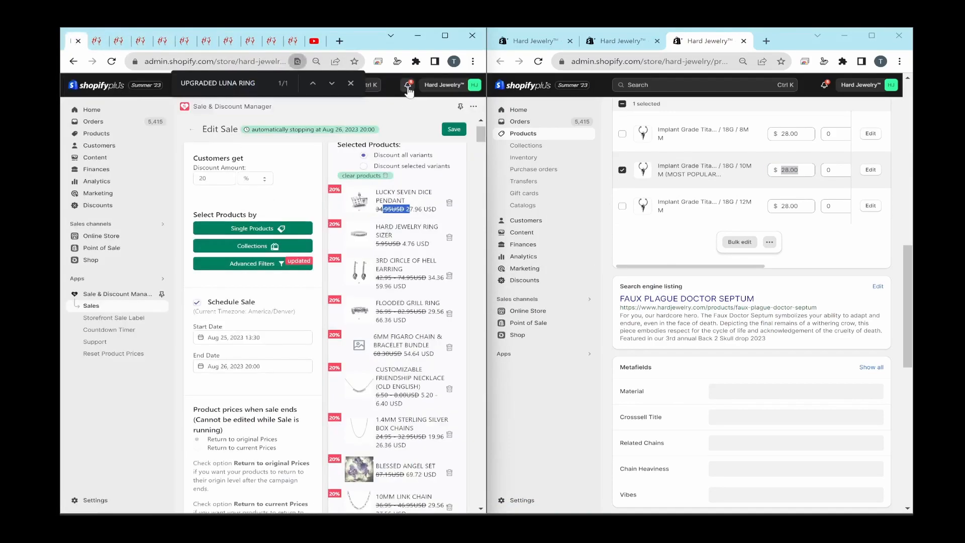
scroll(312, 266, "down", 2)
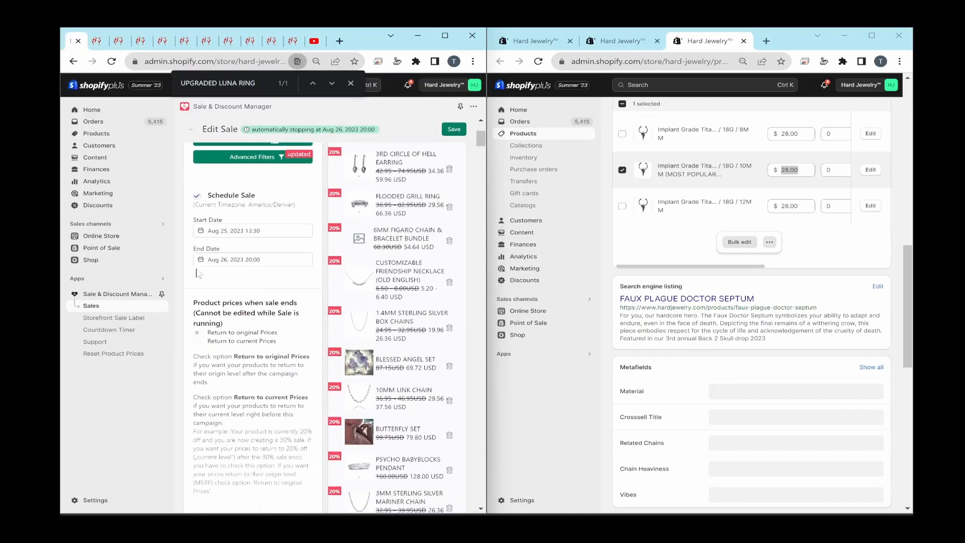
left_click(252, 260)
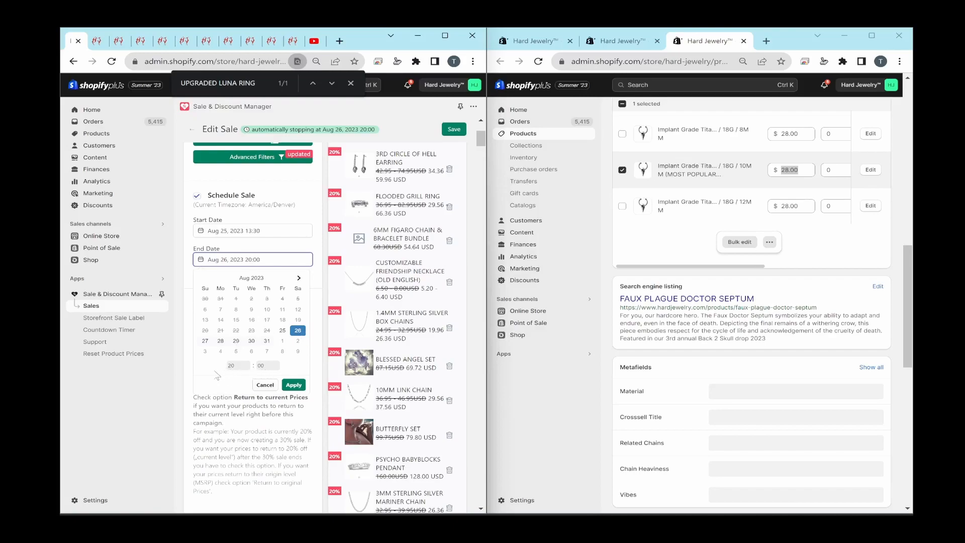
left_click(266, 385)
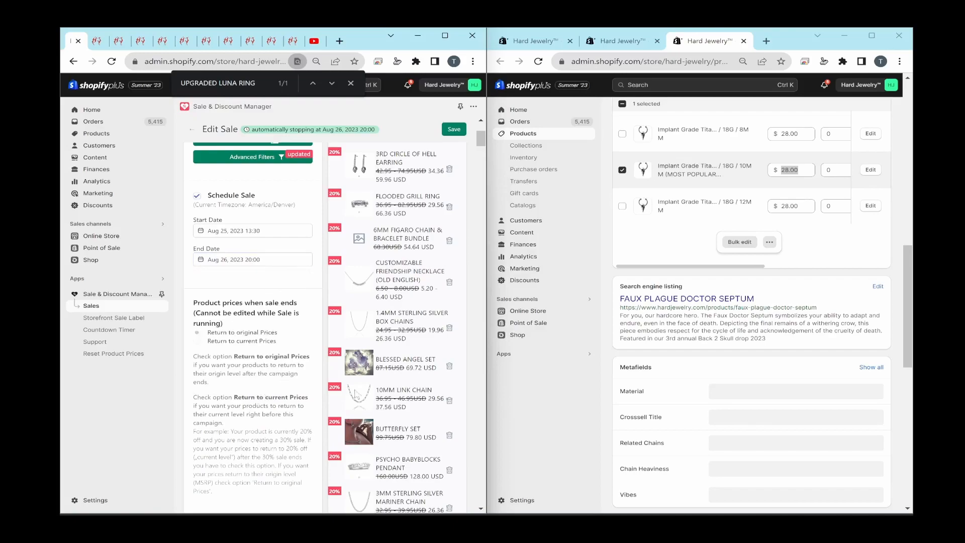
left_click(308, 527)
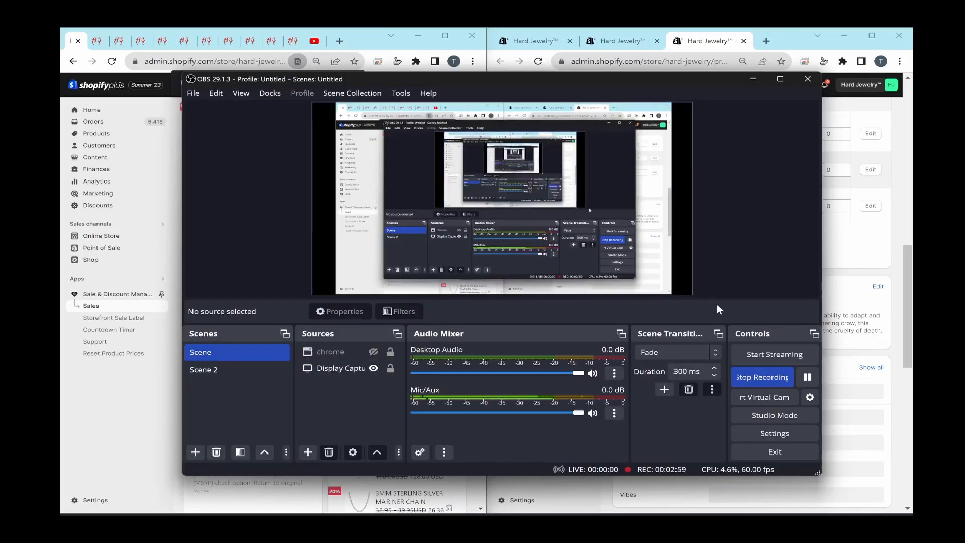